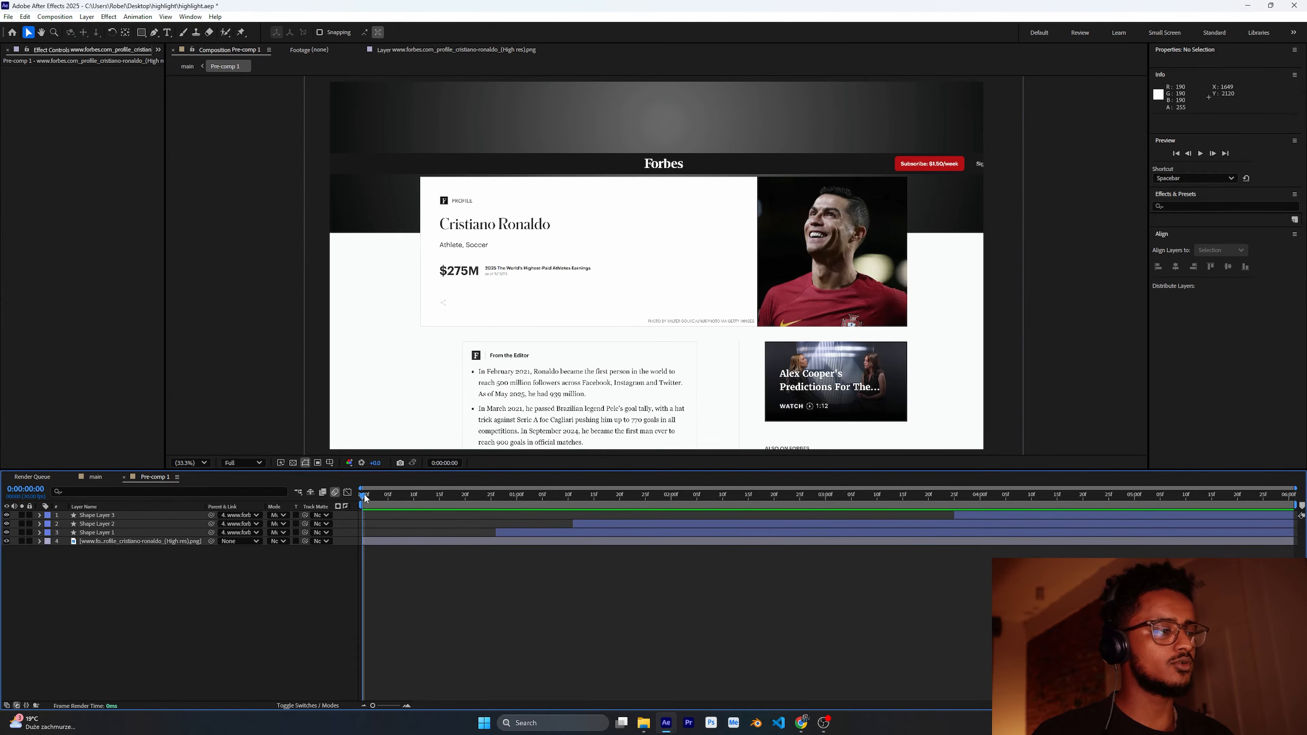
{"action": "left_click_drag", "start_coordinate": [364, 493], "coordinate": [320, 572]}
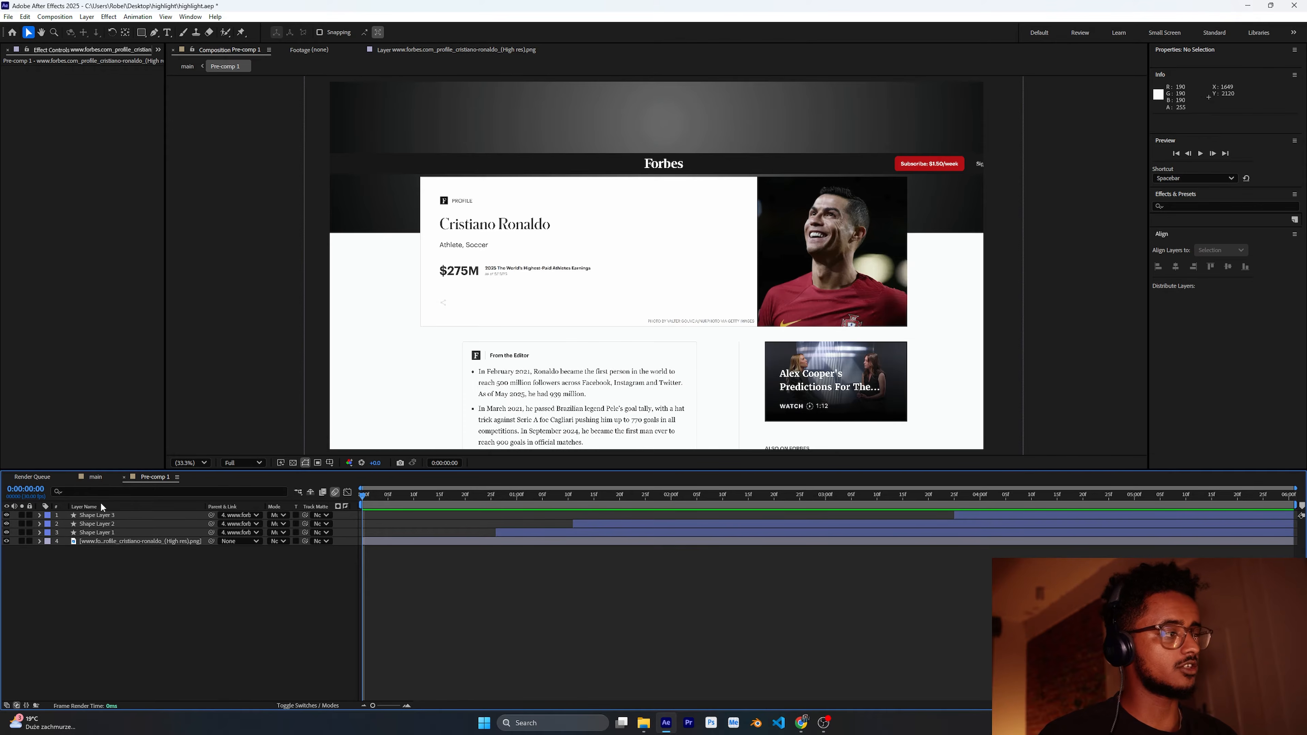
{"action": "left_click", "coordinate": [94, 477]}
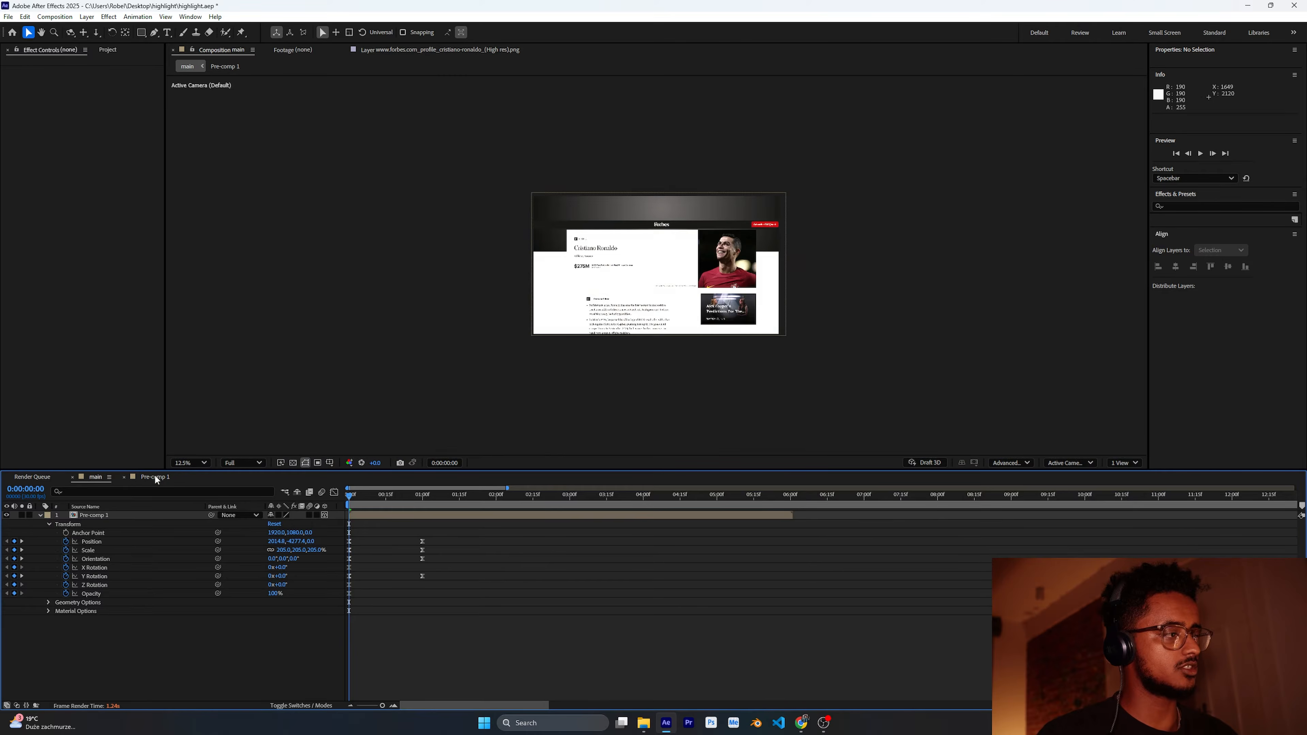
{"action": "left_click", "coordinate": [154, 476]}
Step: Create a new composition named tutorial
{"action": "left_click", "coordinate": [110, 50]}
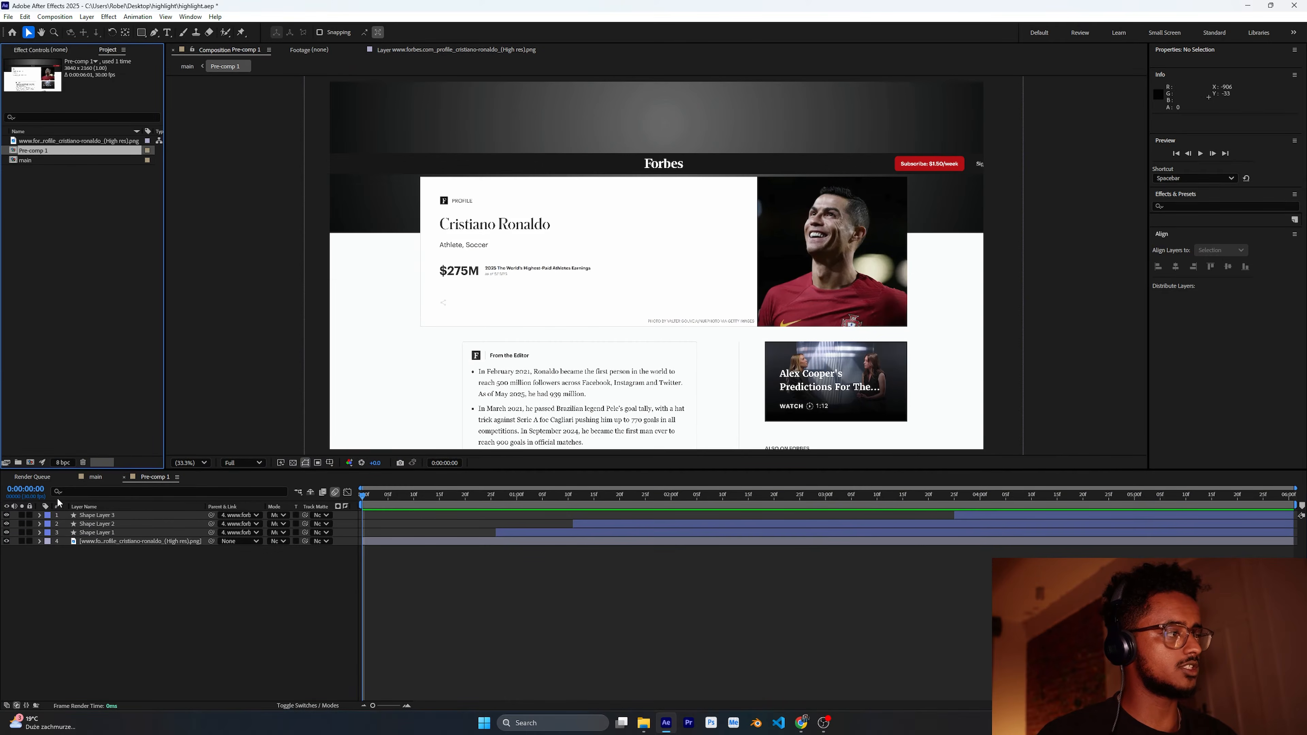
{"action": "left_click", "coordinate": [31, 462]}
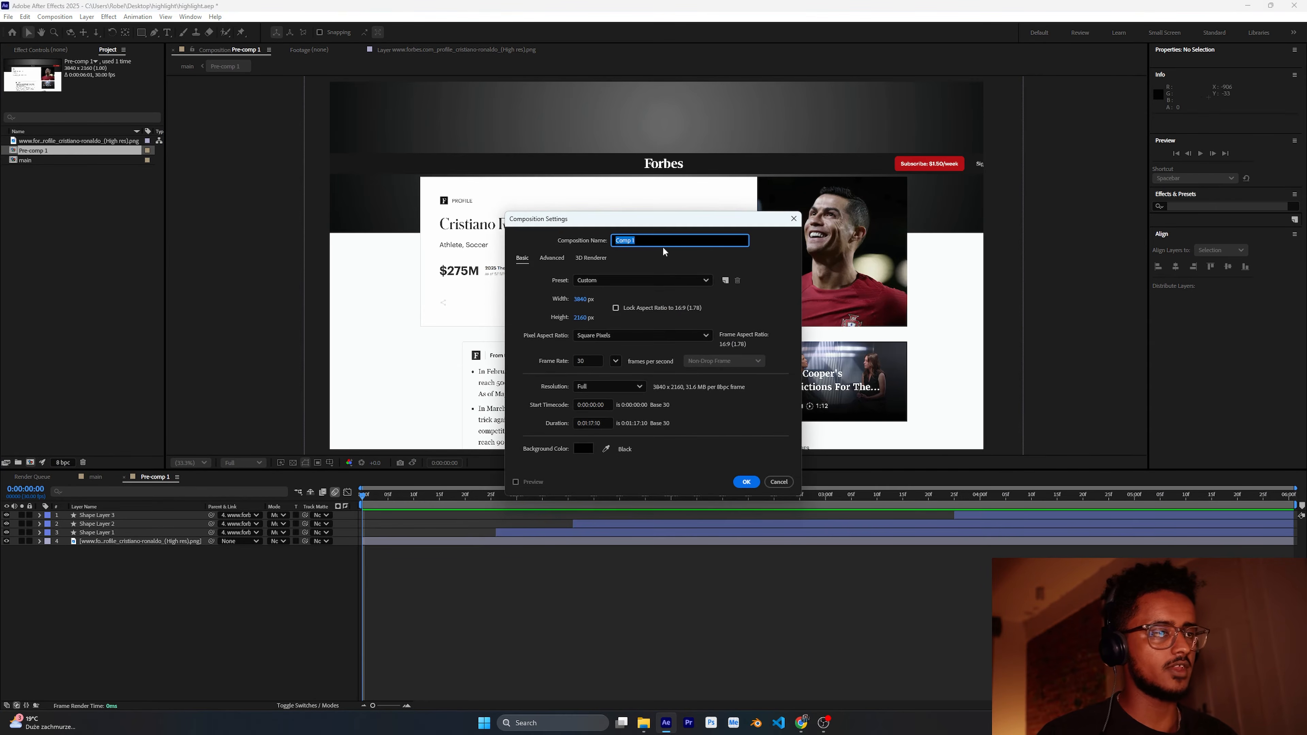
{"action": "type", "text": "tutorial"}
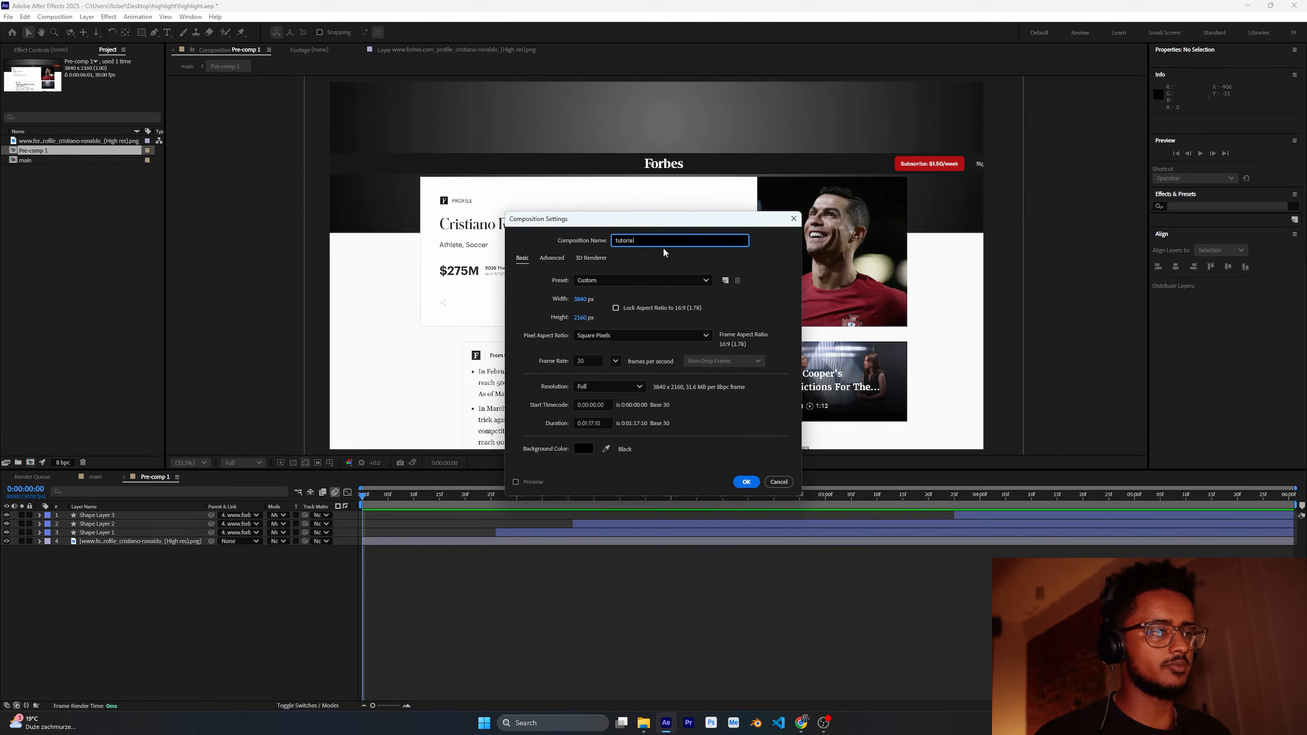
{"action": "left_click", "coordinate": [583, 310]}
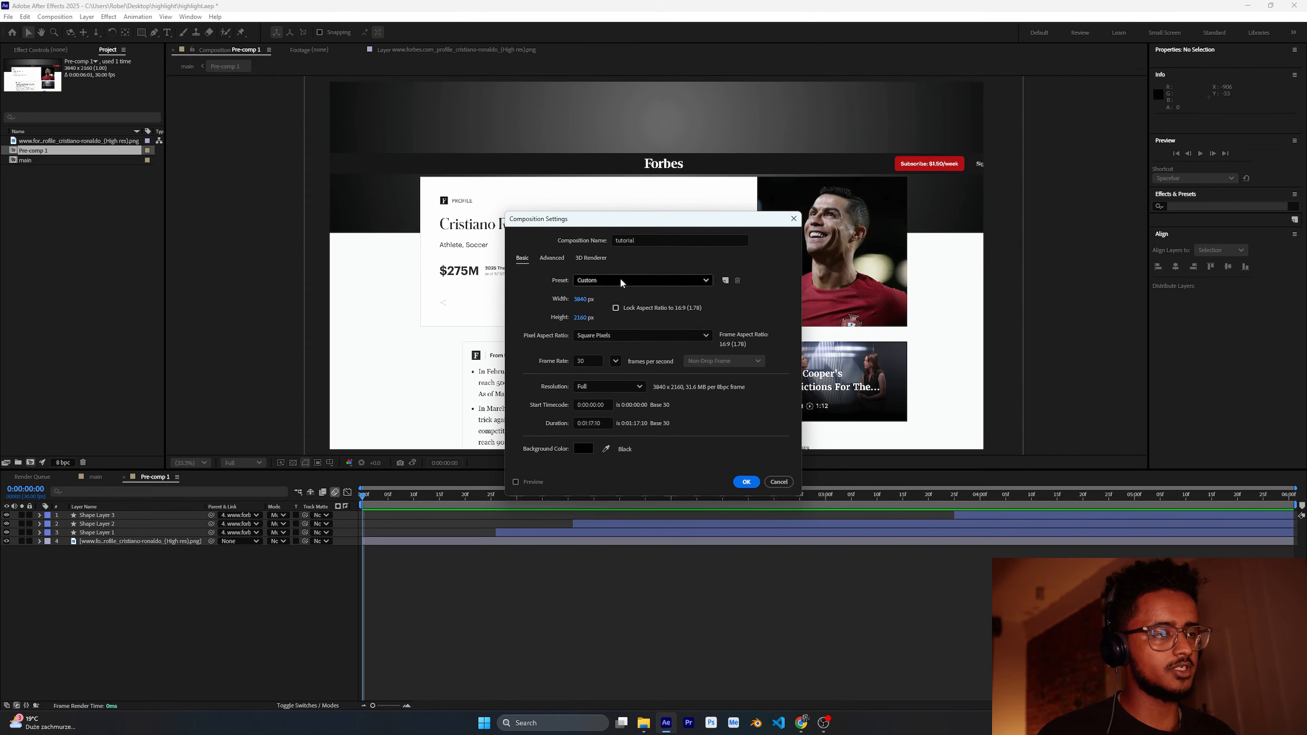
{"action": "left_click", "coordinate": [746, 481]}
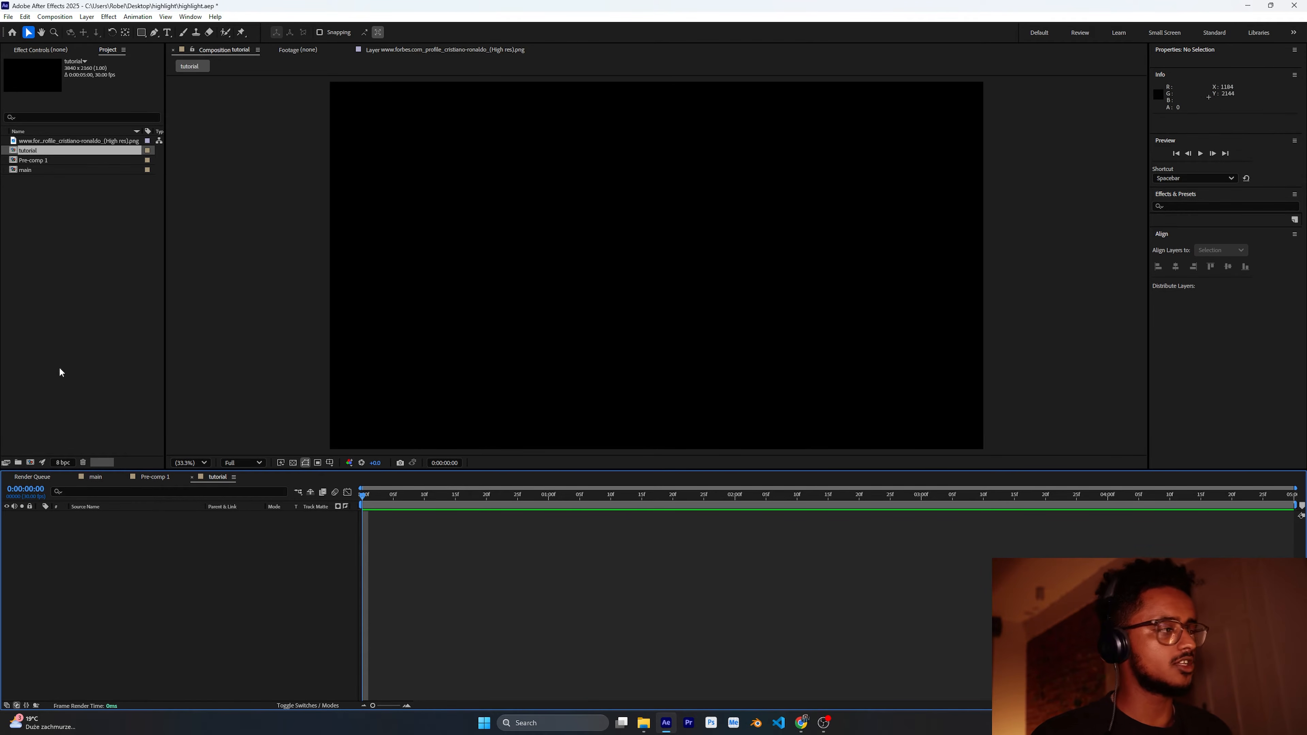
Step: Add the Forbes profile screenshot to the tutorial composition and move it to show the profile header
{"action": "left_click", "coordinate": [74, 141]}
{"action": "left_click_drag", "start_coordinate": [73, 140], "coordinate": [133, 553]}
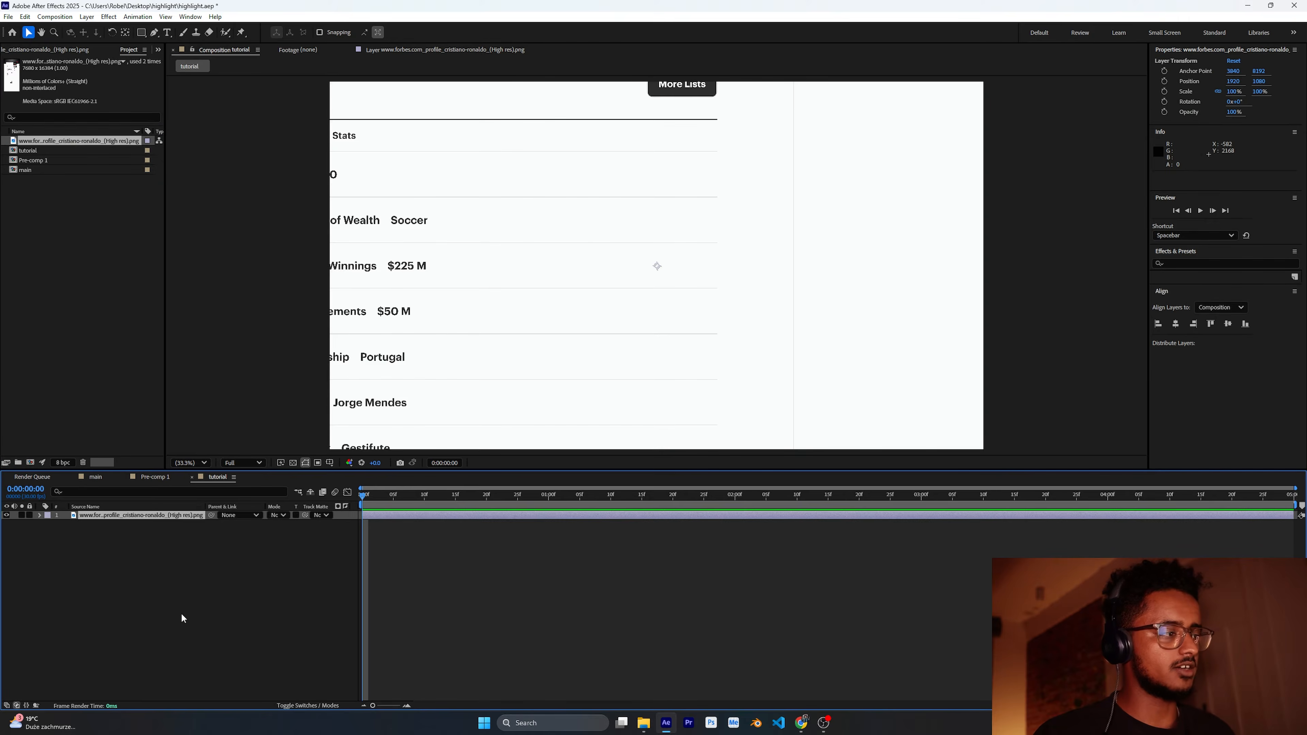
{"action": "double_click", "coordinate": [567, 308]}
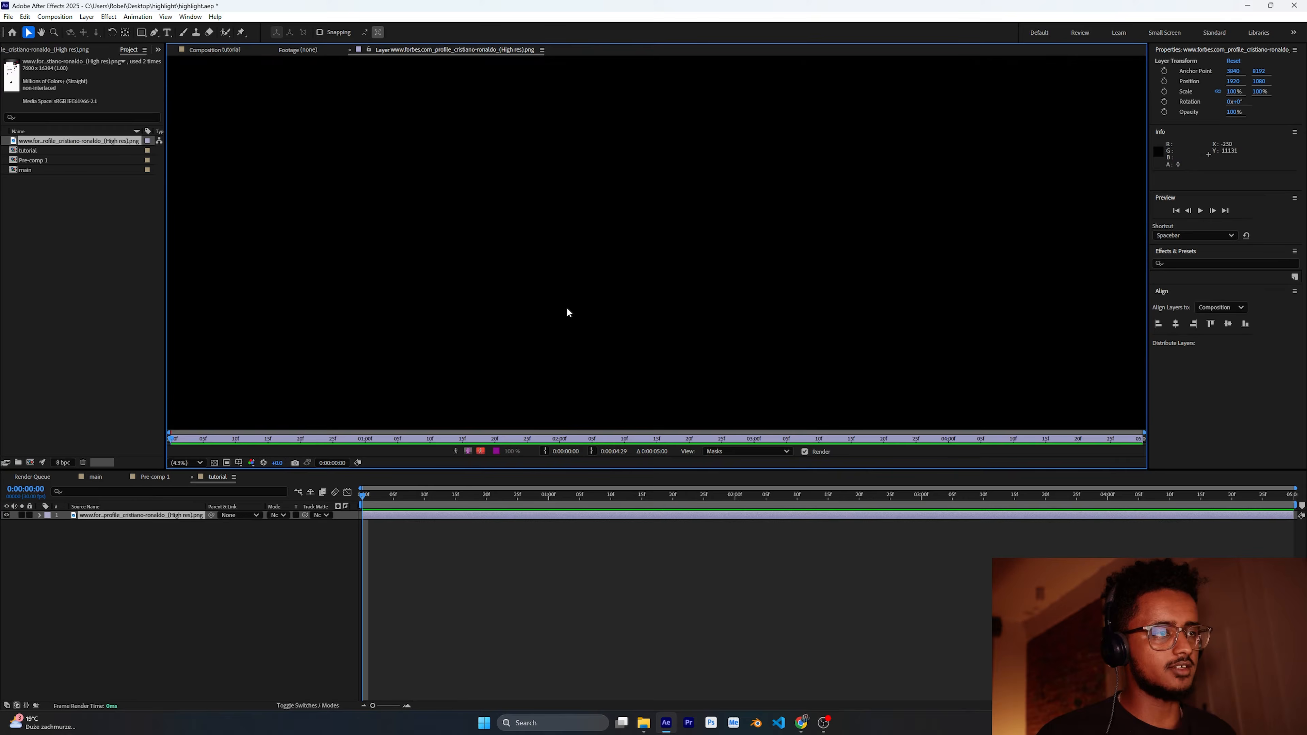
{"action": "left_click", "coordinate": [222, 53]}
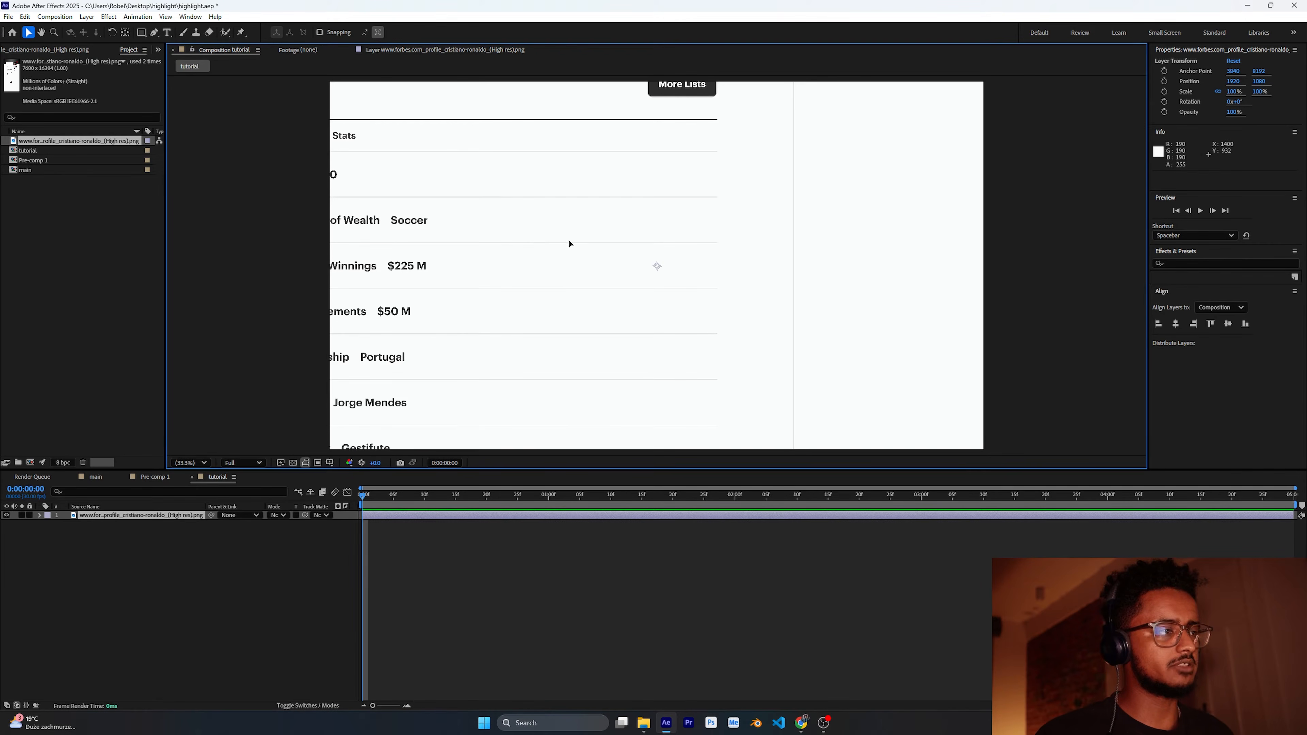
{"action": "left_click_drag", "start_coordinate": [363, 128], "coordinate": [641, 410]}
{"action": "left_click_drag", "start_coordinate": [647, 266], "coordinate": [604, 425]}
{"action": "left_click_drag", "start_coordinate": [674, 118], "coordinate": [616, 302]}
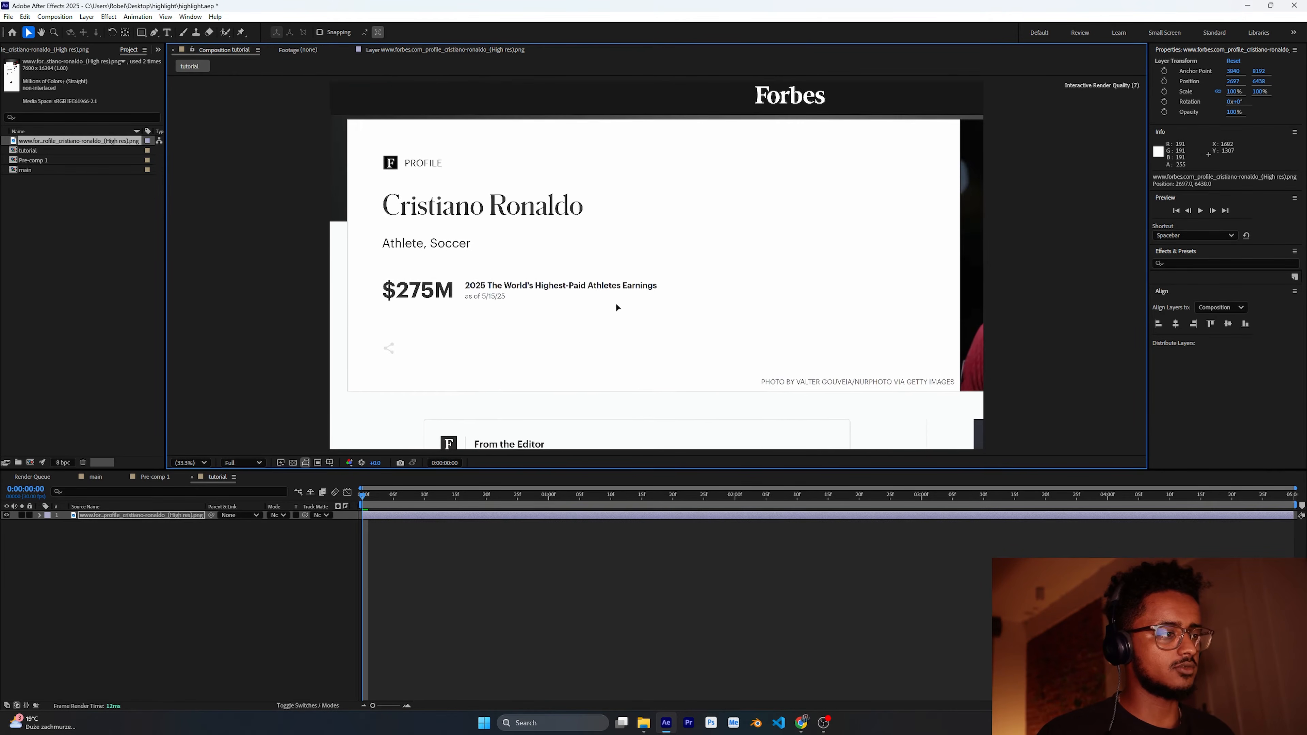
Step: Reveal the image layer's Scale and Position properties
{"action": "left_click", "coordinate": [248, 550]}
{"action": "left_click", "coordinate": [129, 514]}
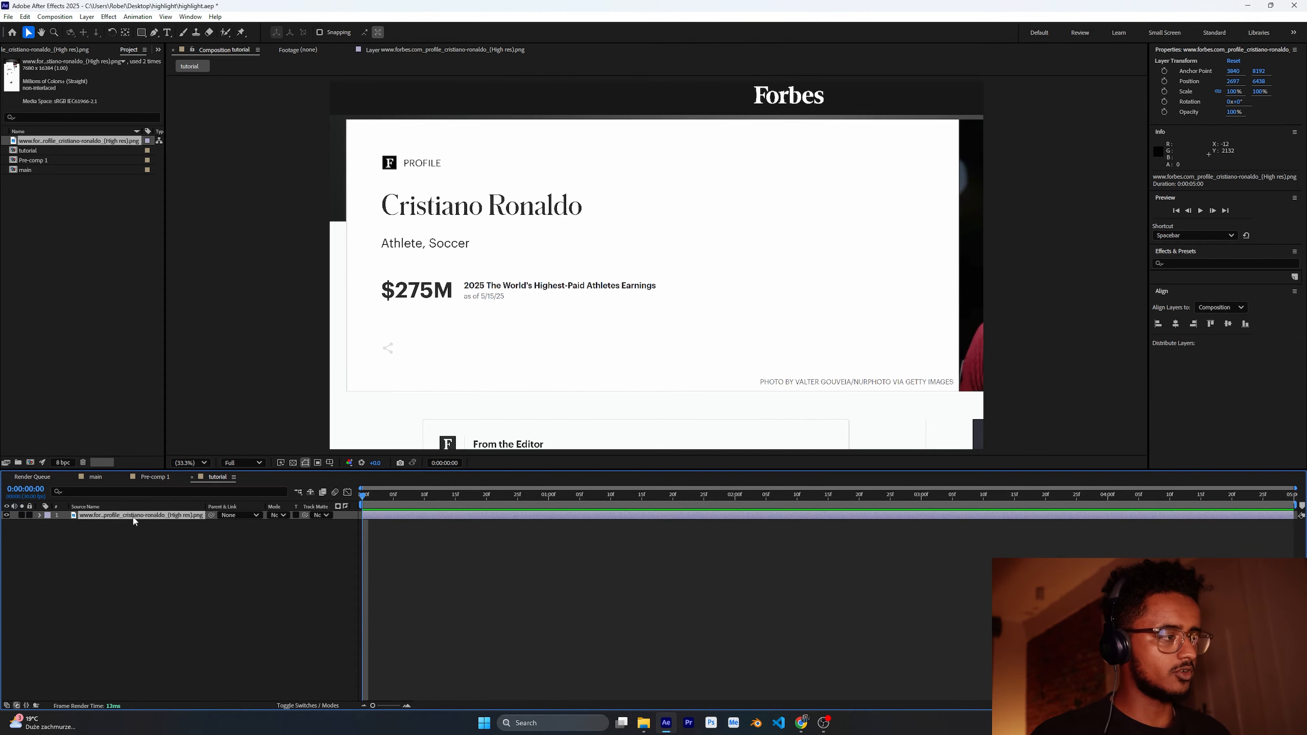
{"action": "left_click", "coordinate": [133, 527]}
{"action": "left_click", "coordinate": [142, 514]}
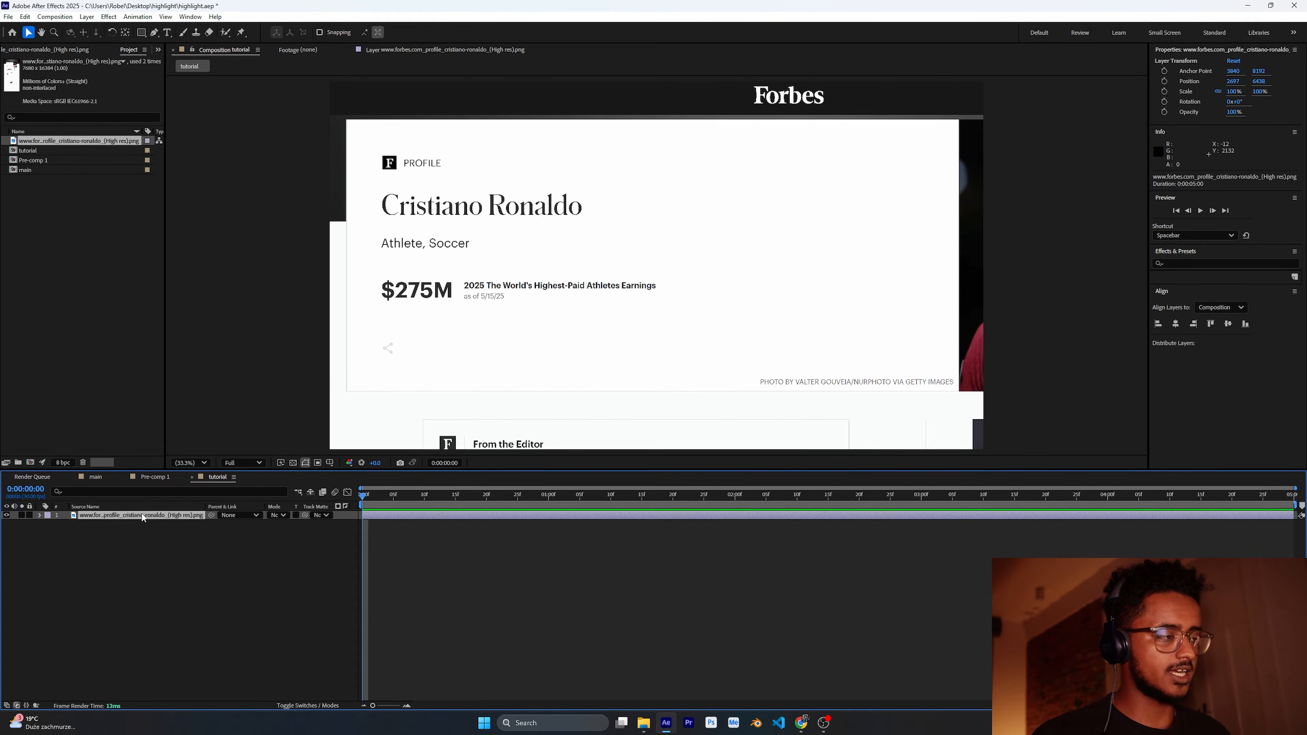
{"action": "key", "text": "s"}
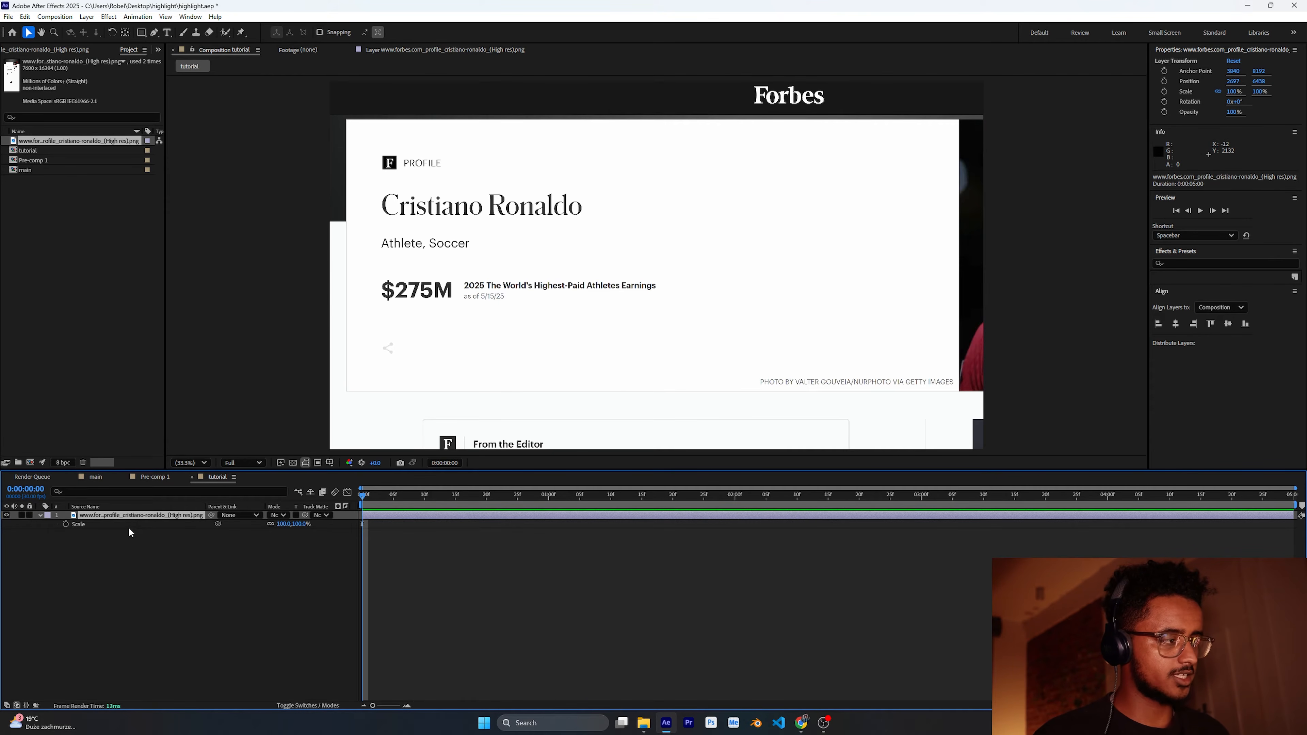
{"action": "key", "text": "shift+p"}
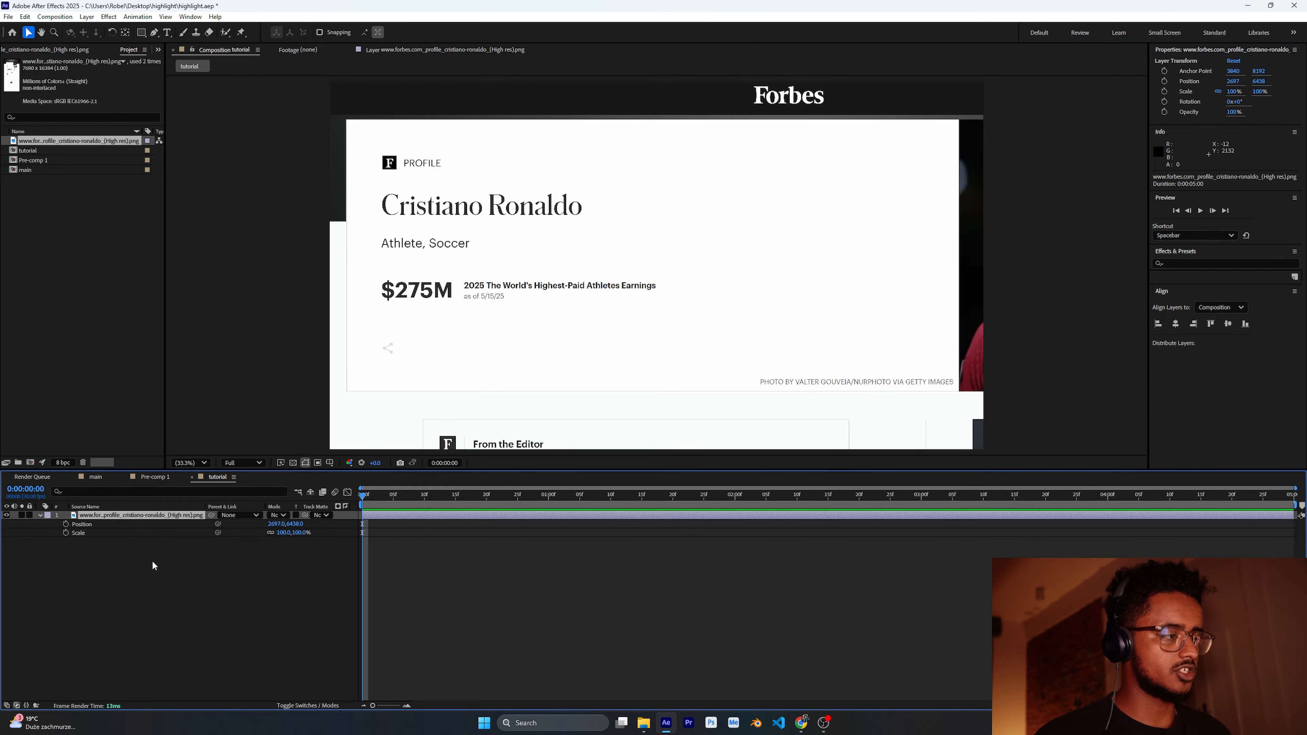
{"action": "left_click", "coordinate": [165, 553]}
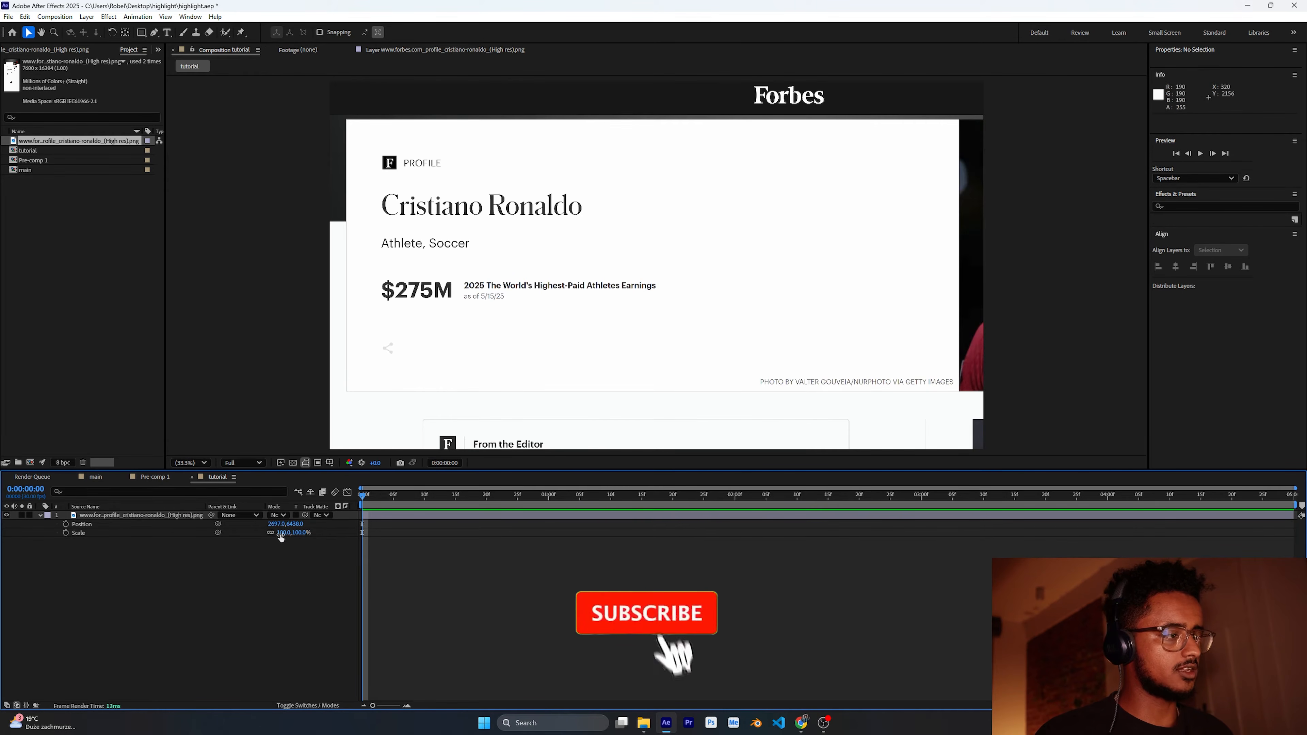
Step: Scale the image down to about 51% and reposition it so the whole page header fits the frame
{"action": "left_click_drag", "start_coordinate": [284, 533], "coordinate": [272, 533]}
{"action": "left_click_drag", "start_coordinate": [649, 380], "coordinate": [596, 224]}
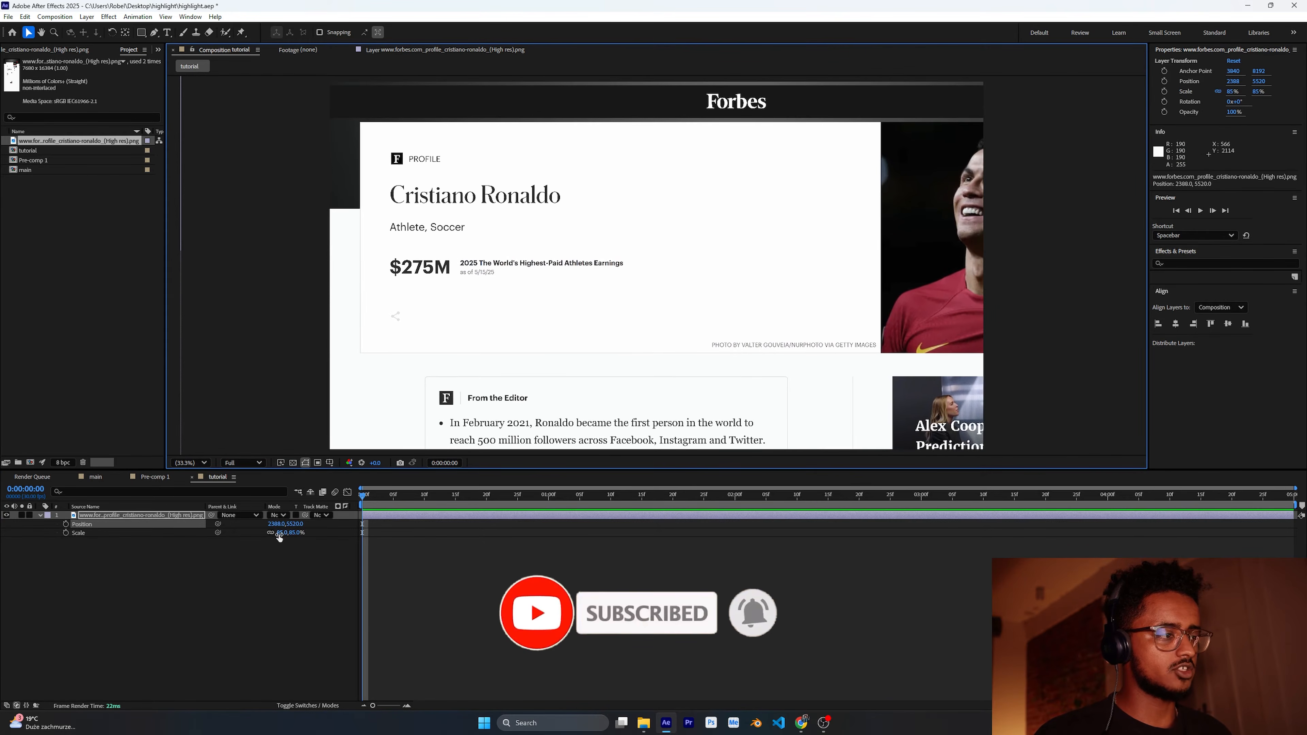
{"action": "left_click_drag", "start_coordinate": [283, 533], "coordinate": [272, 537]}
{"action": "left_click_drag", "start_coordinate": [684, 396], "coordinate": [658, 237]}
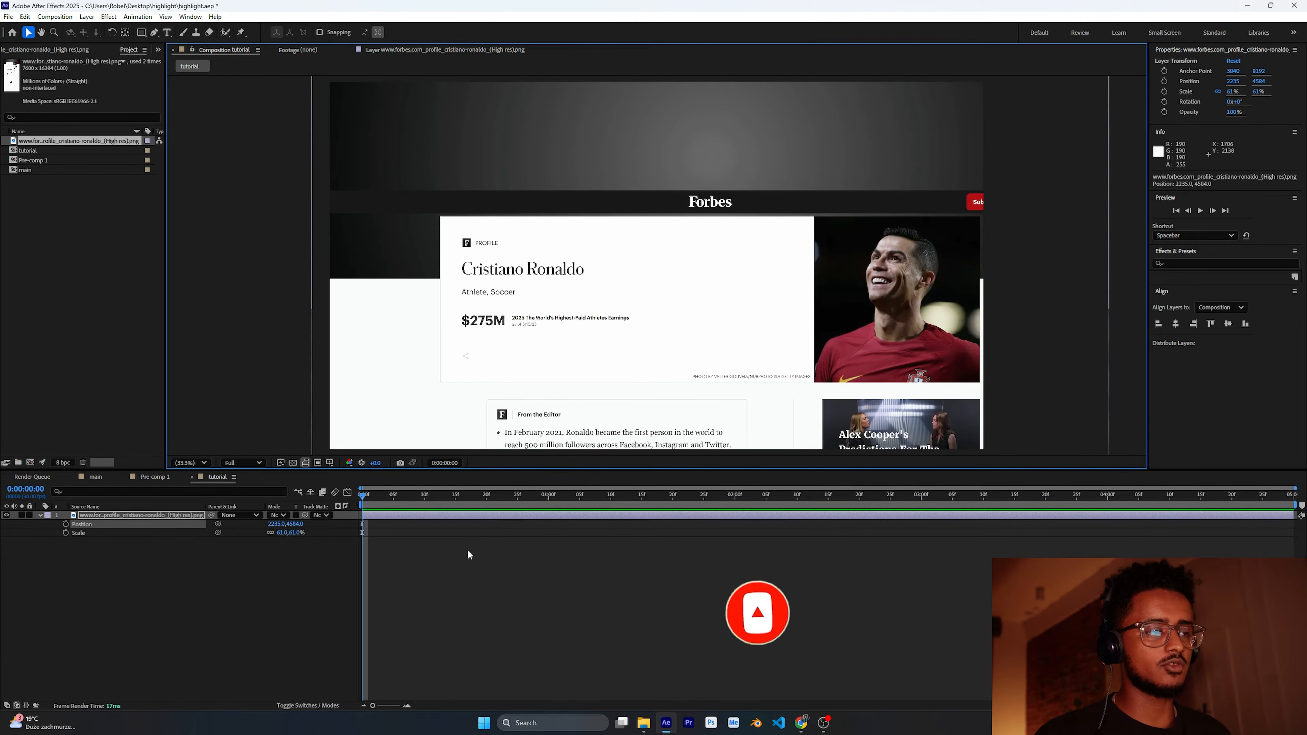
{"action": "left_click_drag", "start_coordinate": [283, 534], "coordinate": [278, 535]}
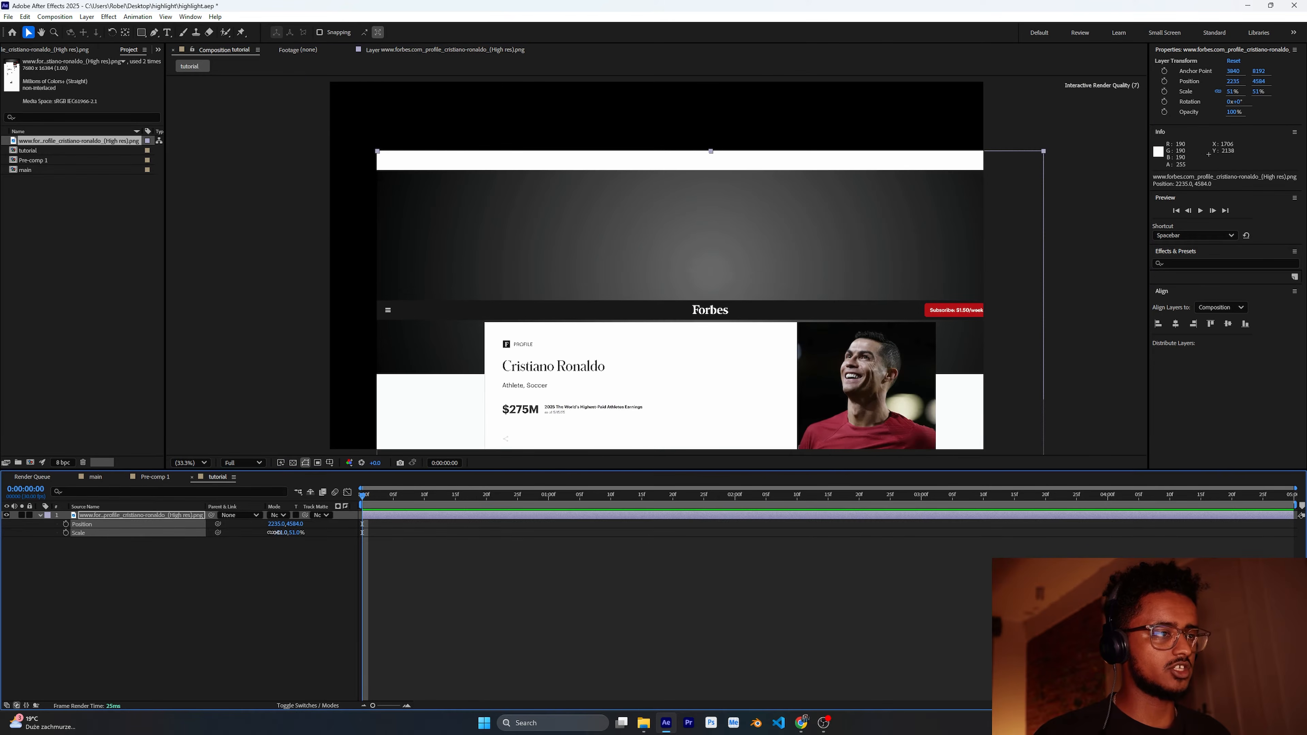
{"action": "left_click_drag", "start_coordinate": [677, 408], "coordinate": [623, 219]}
{"action": "left_click", "coordinate": [79, 620]}
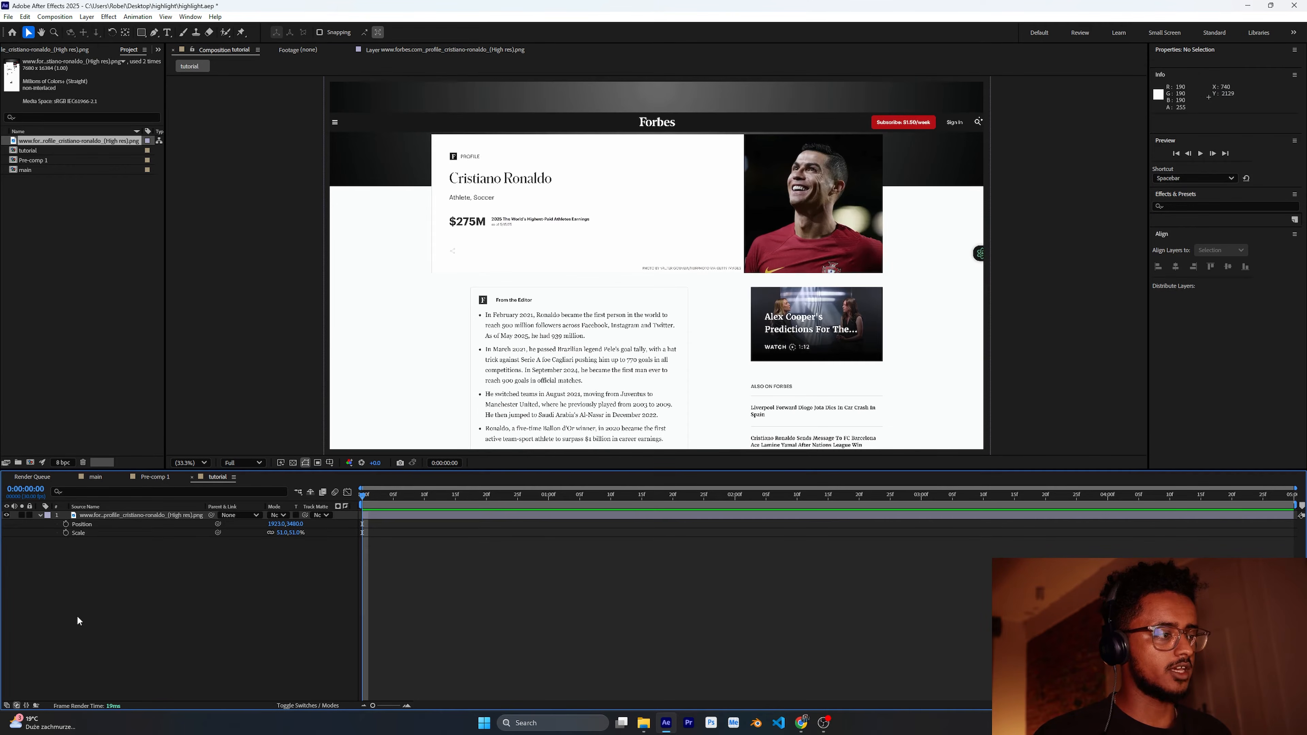
Step: Set starting keyframes for the image's Position and Scale
{"action": "left_click", "coordinate": [66, 524]}
{"action": "left_click", "coordinate": [66, 533]}
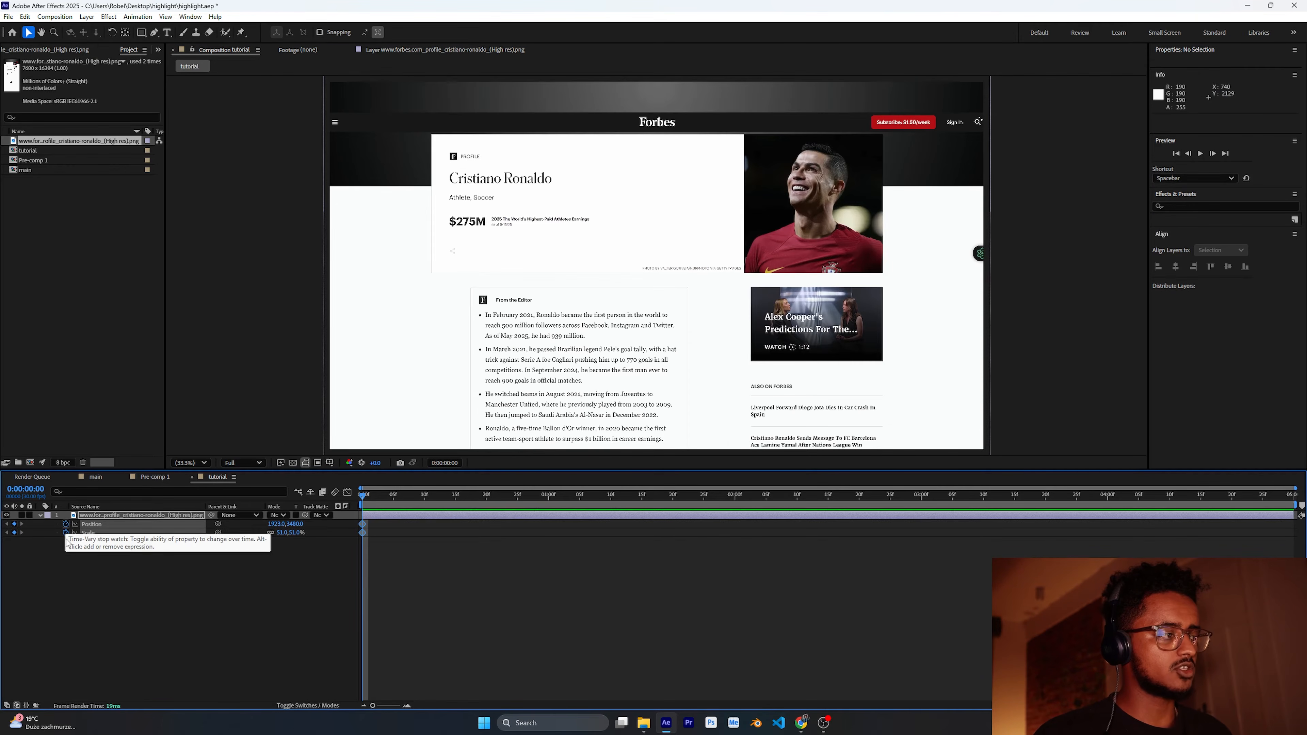
{"action": "left_click", "coordinate": [291, 605]}
Step: At 1 second, enlarge the image to about 94% and move it to zoom in on the profile card
{"action": "left_click_drag", "start_coordinate": [362, 493], "coordinate": [547, 505]}
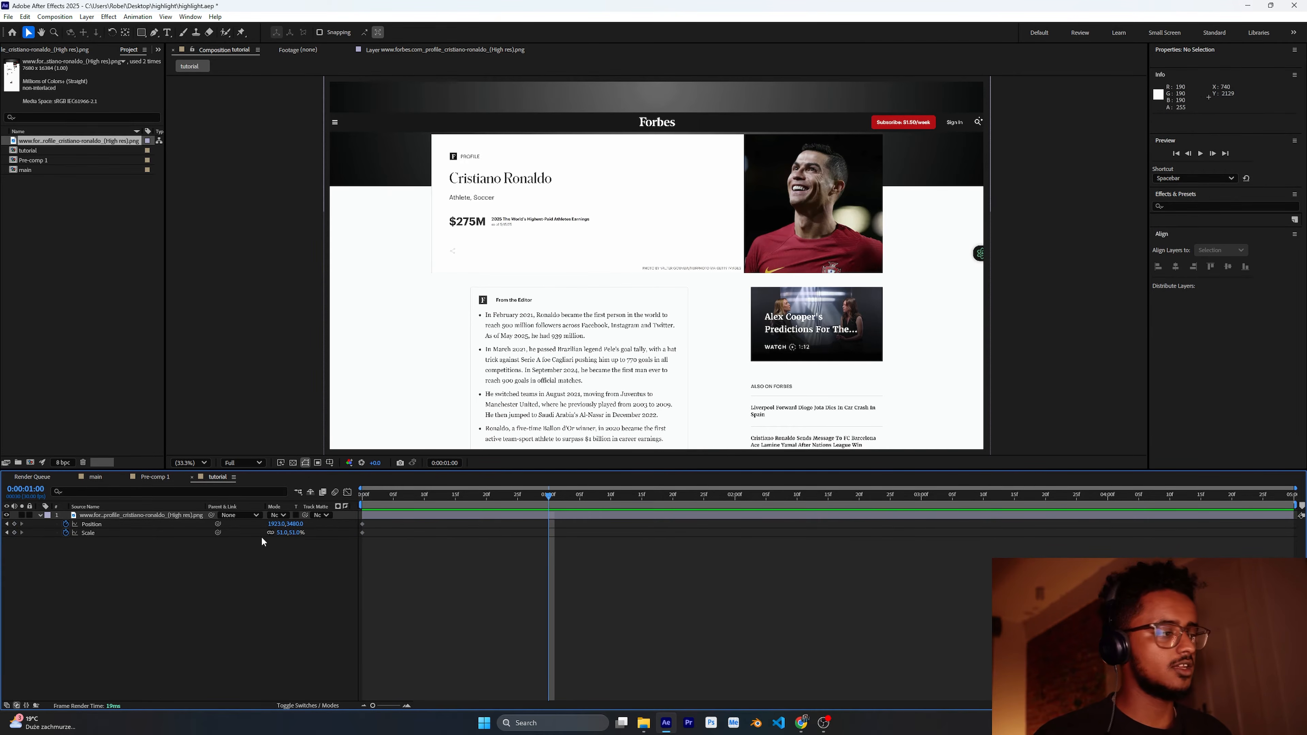
{"action": "left_click_drag", "start_coordinate": [283, 533], "coordinate": [300, 533]}
{"action": "left_click_drag", "start_coordinate": [570, 94], "coordinate": [641, 396]}
{"action": "left_click_drag", "start_coordinate": [634, 316], "coordinate": [642, 378]}
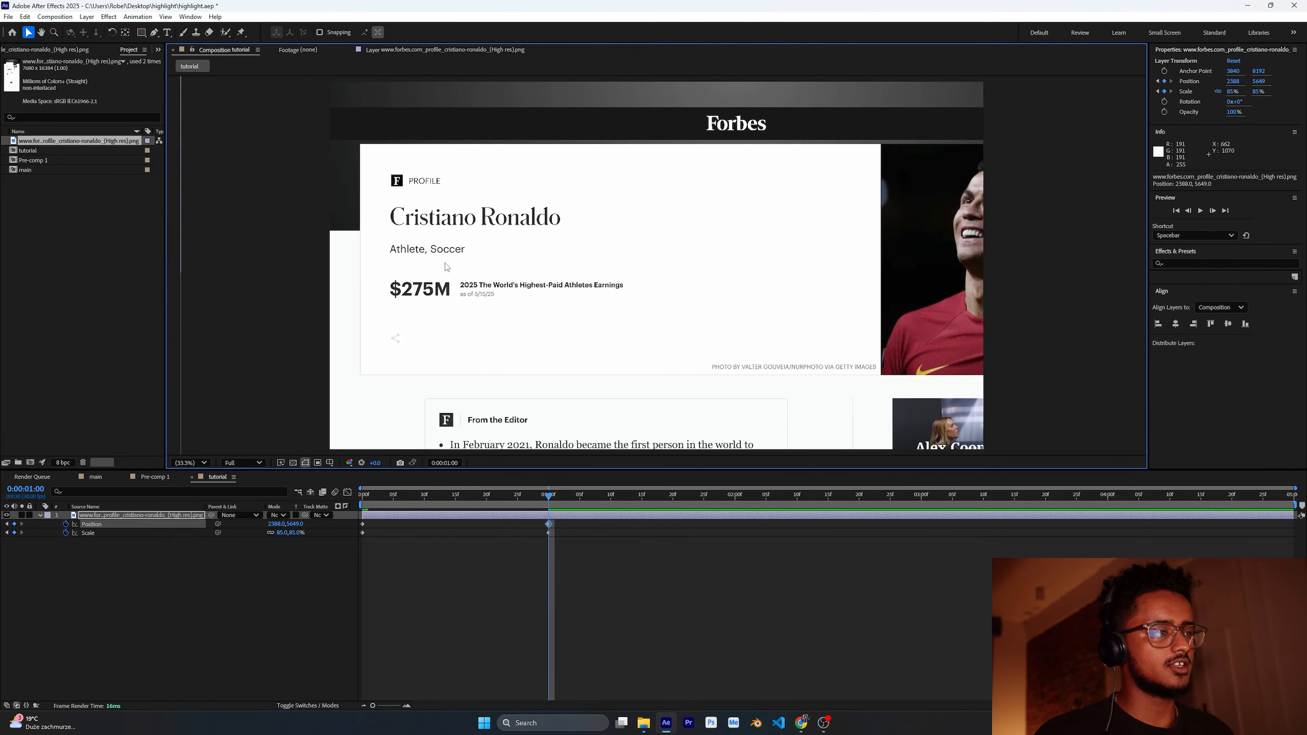
{"action": "left_click_drag", "start_coordinate": [561, 315], "coordinate": [609, 323]}
{"action": "left_click_drag", "start_coordinate": [281, 533], "coordinate": [286, 533]}
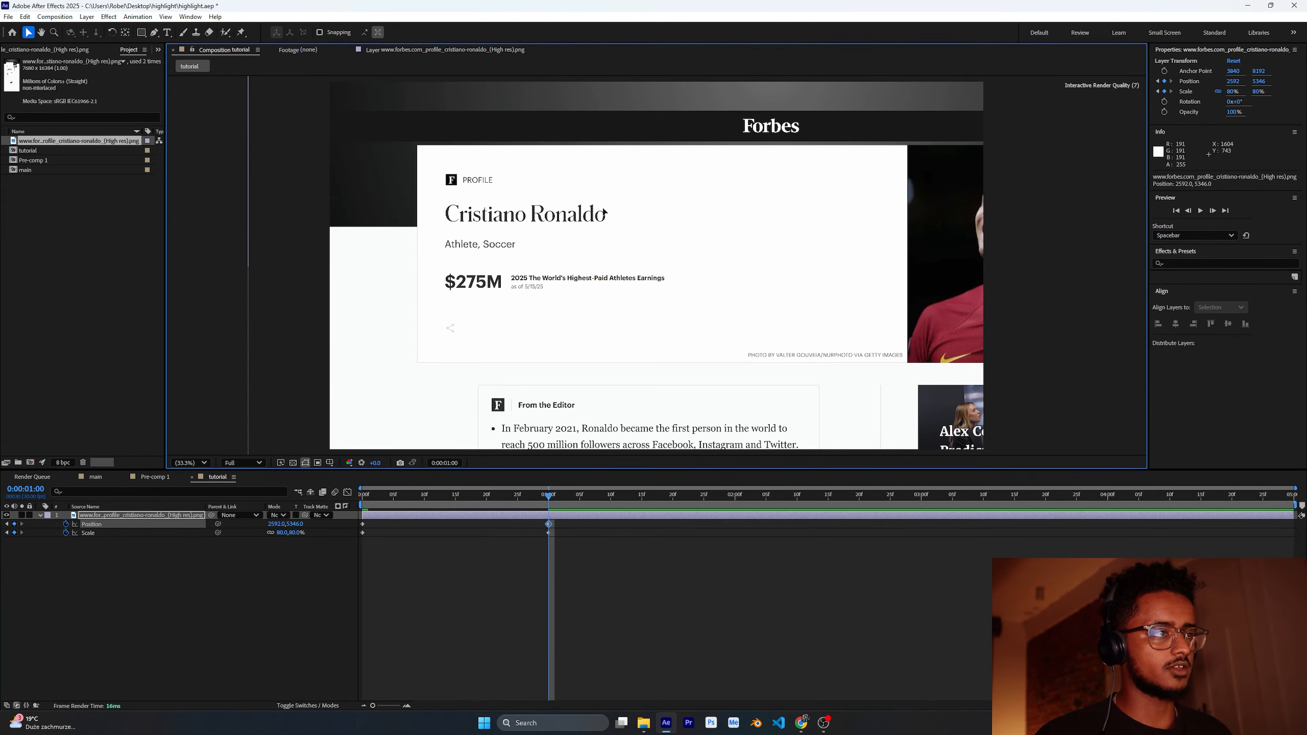
{"action": "left_click", "coordinate": [283, 603]}
Step: Select all four keyframes and apply Easy Ease to them
{"action": "key", "text": "Home"}
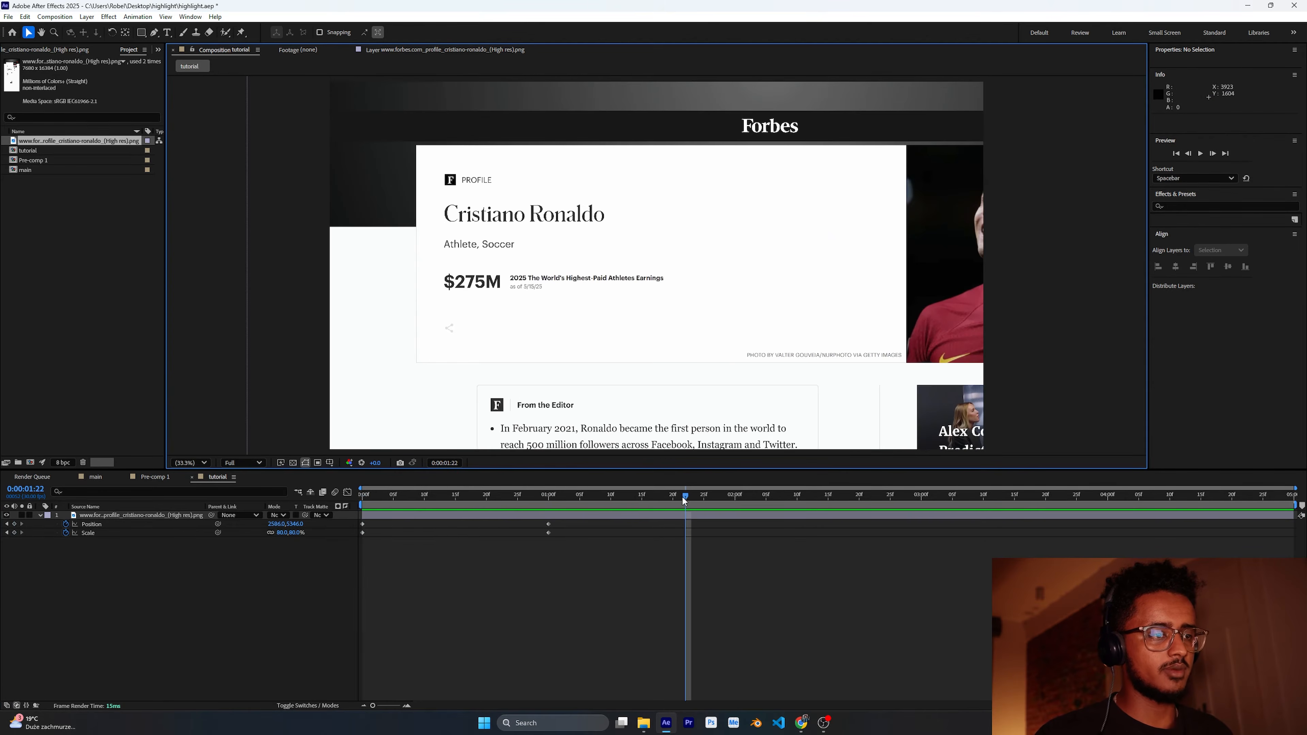
{"action": "left_click_drag", "start_coordinate": [684, 500], "coordinate": [163, 537]}
{"action": "left_click_drag", "start_coordinate": [565, 527], "coordinate": [188, 610]}
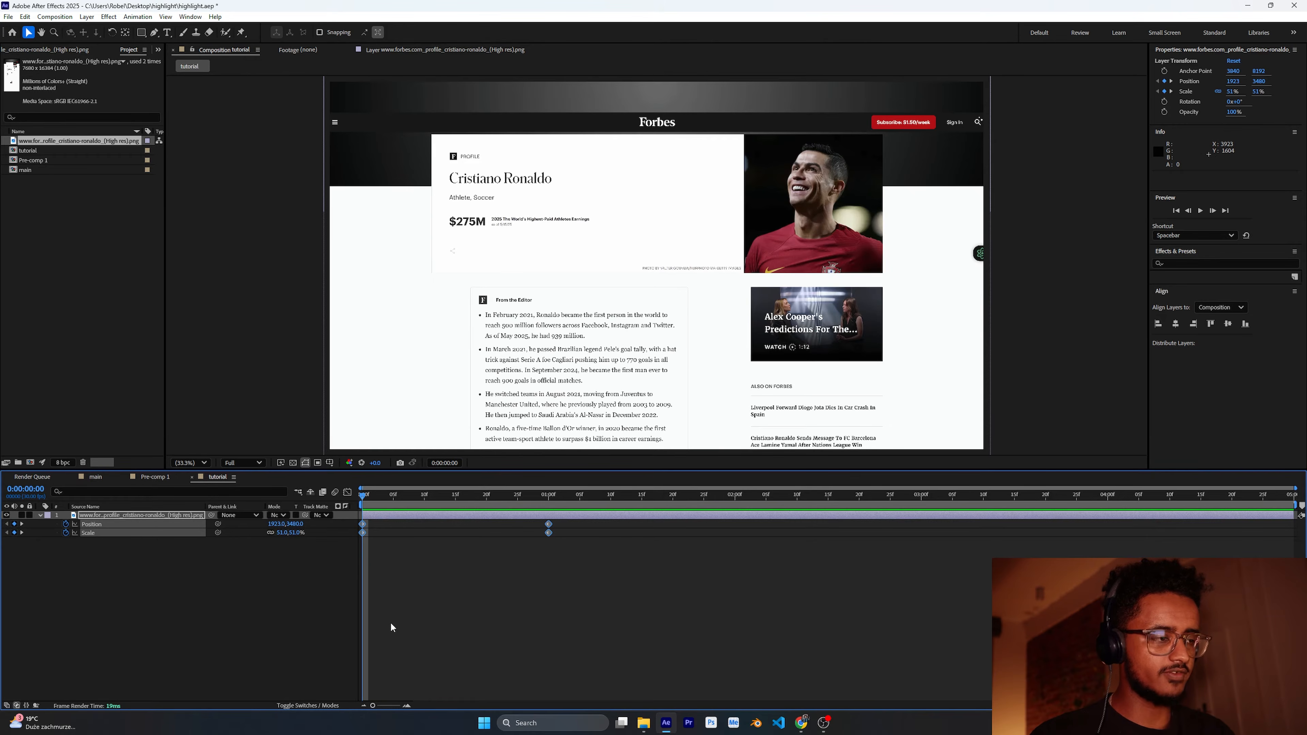
{"action": "key", "text": "F9"}
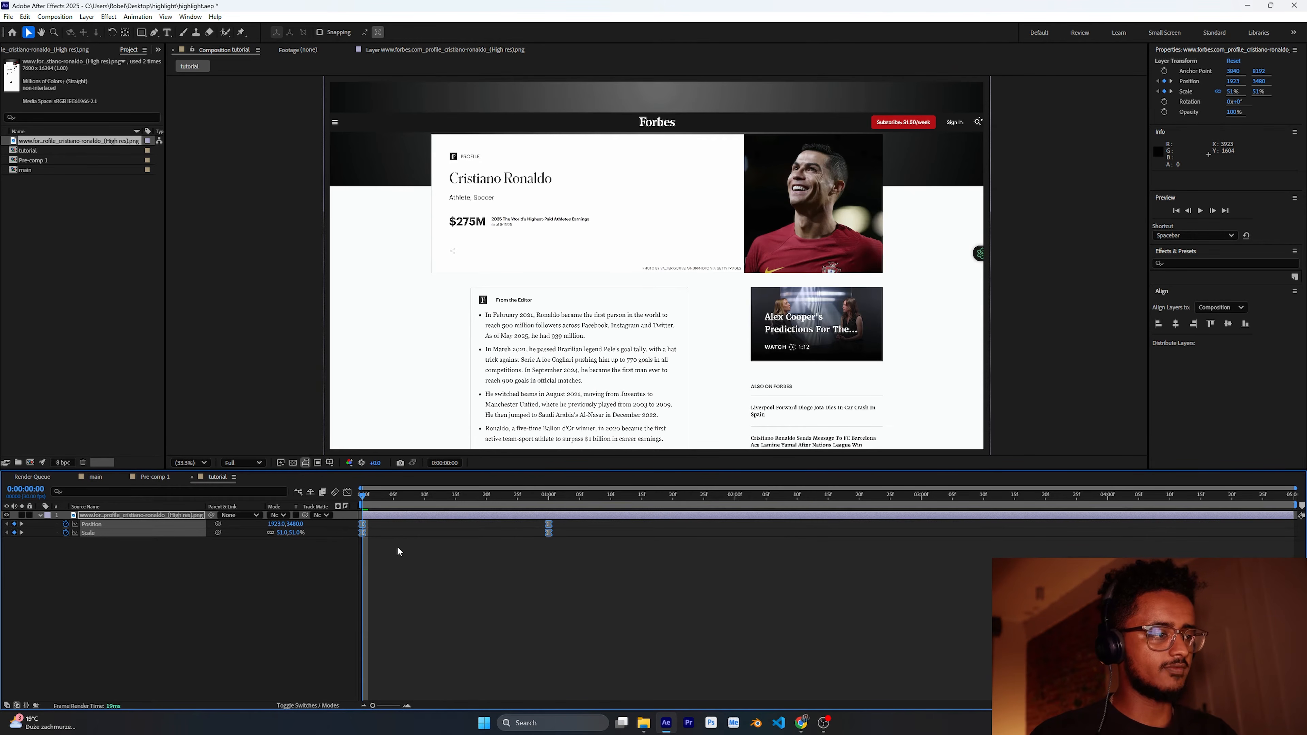
{"action": "right_click", "coordinate": [364, 535]}
{"action": "mouse_move", "coordinate": [423, 689]}
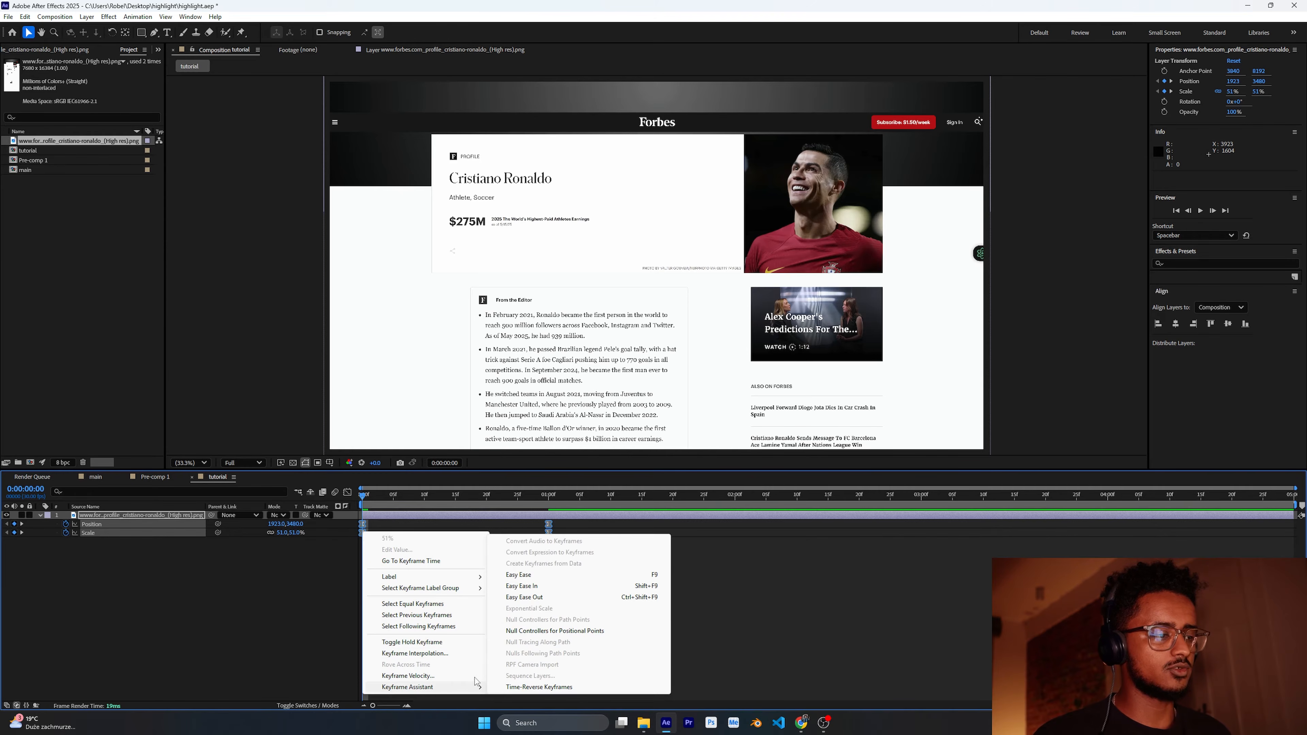
{"action": "left_click", "coordinate": [743, 556]}
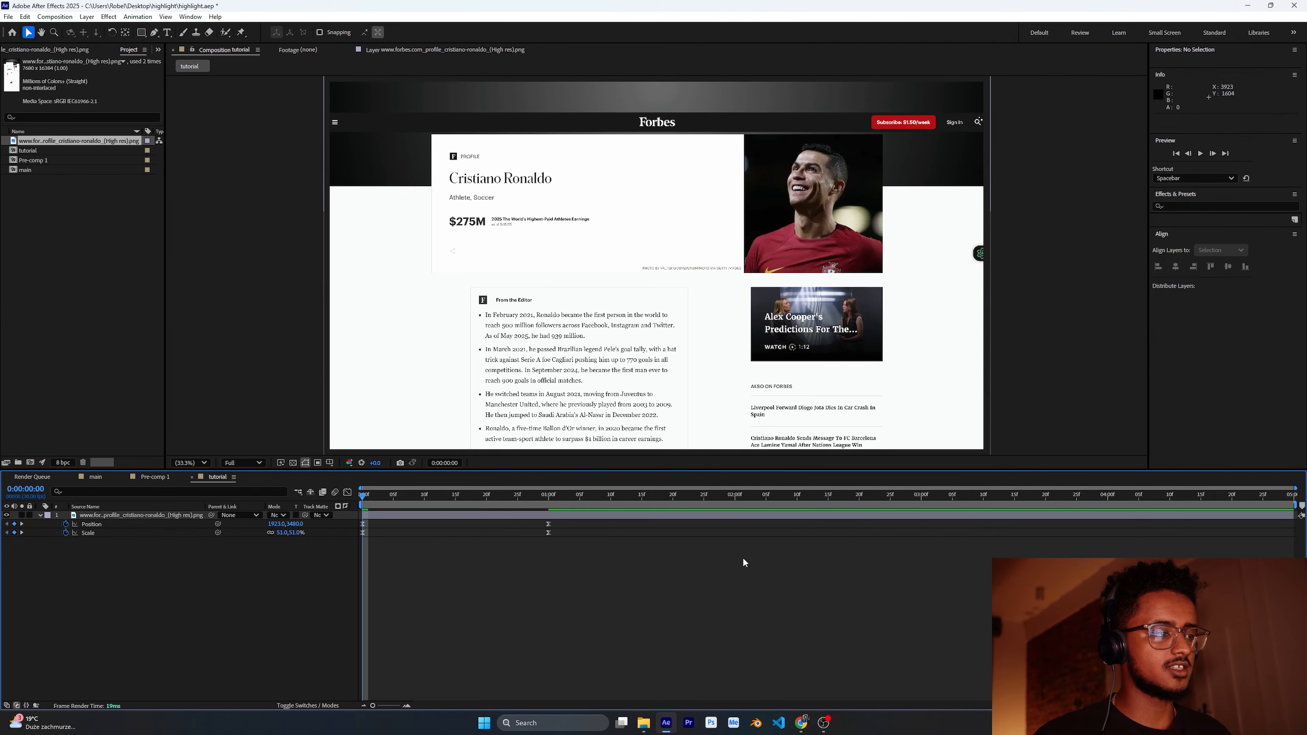
Step: Select the keyframes and reshape their speed curve in the Graph Editor
{"action": "left_click_drag", "start_coordinate": [606, 524], "coordinate": [355, 590]}
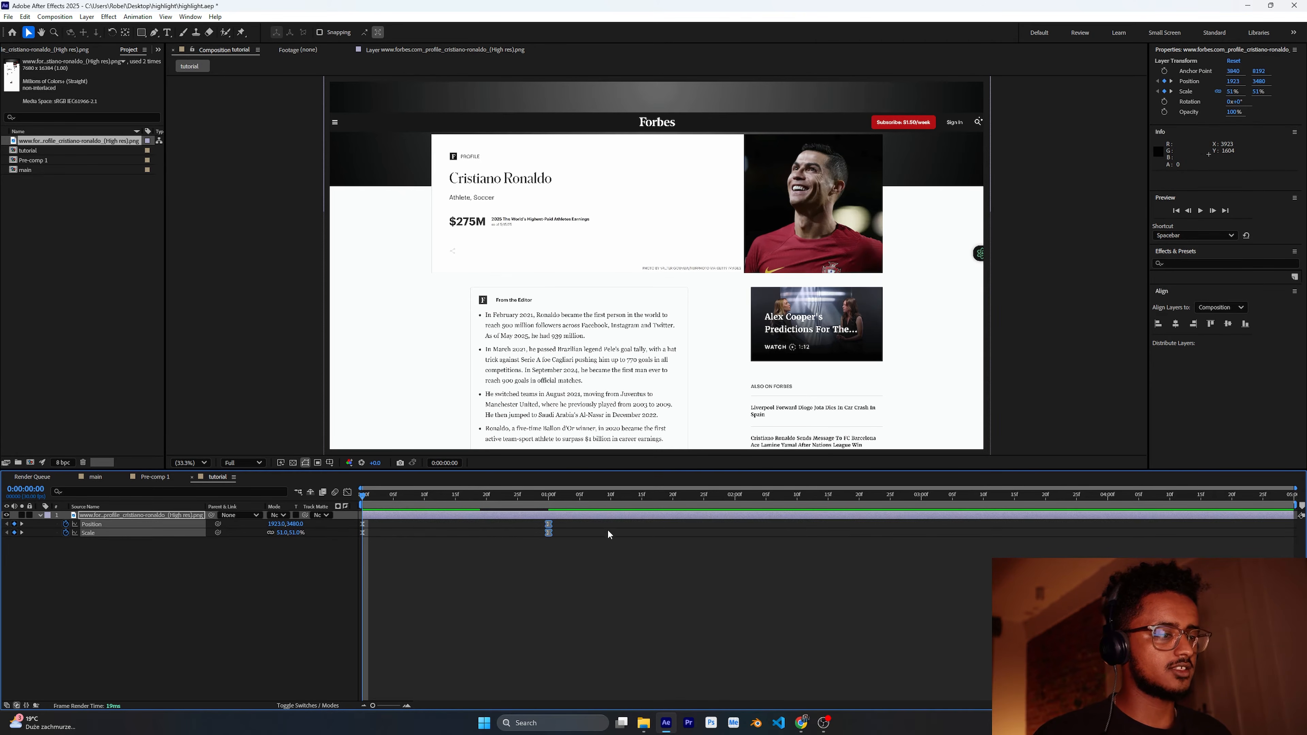
{"action": "left_click_drag", "start_coordinate": [608, 528], "coordinate": [329, 557]}
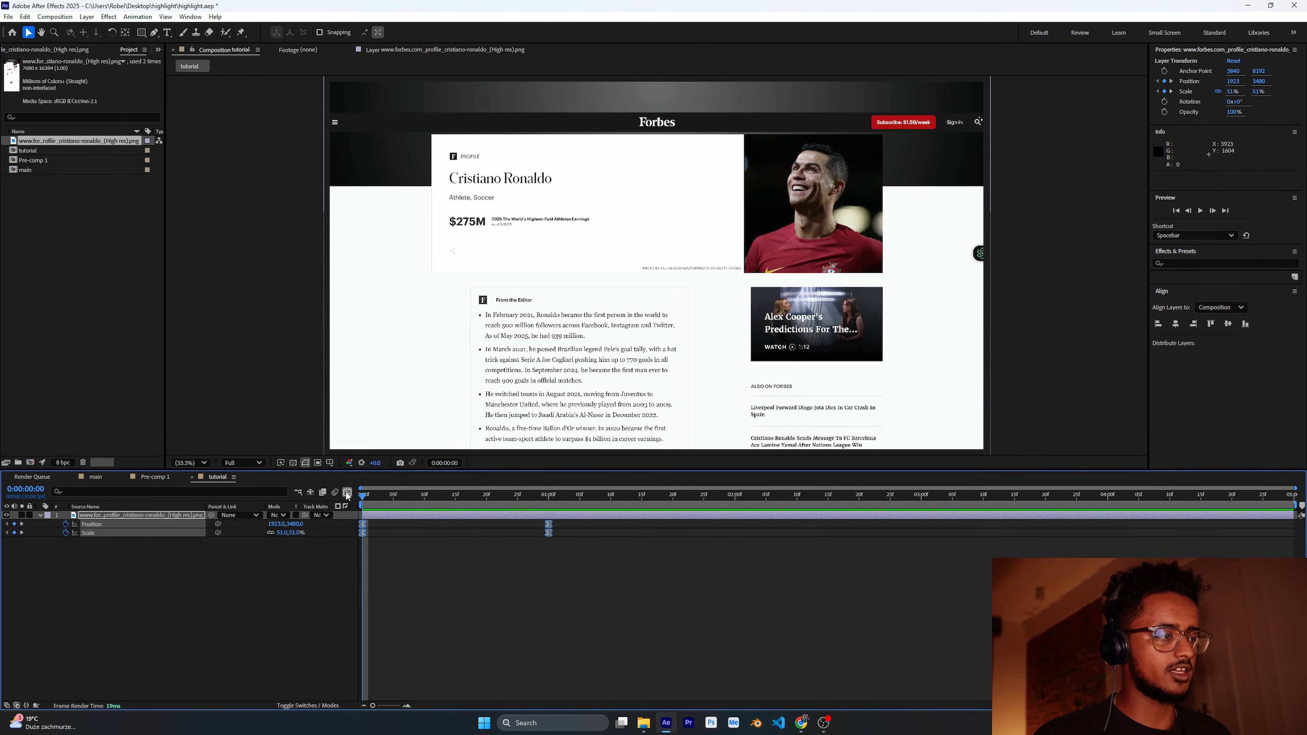
{"action": "left_click", "coordinate": [348, 492]}
{"action": "left_click_drag", "start_coordinate": [572, 672], "coordinate": [339, 681]}
{"action": "left_click_drag", "start_coordinate": [518, 671], "coordinate": [454, 673]}
{"action": "left_click", "coordinate": [347, 492]}
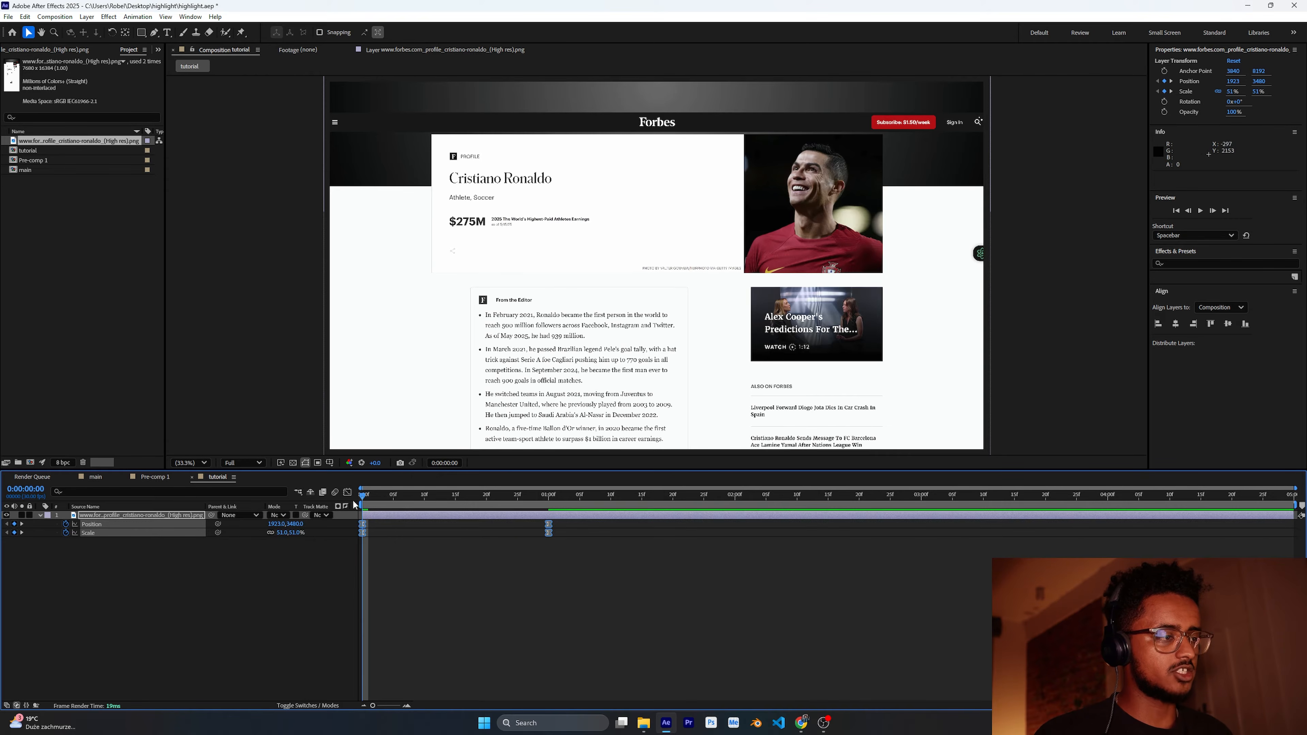
{"action": "left_click", "coordinate": [404, 570]}
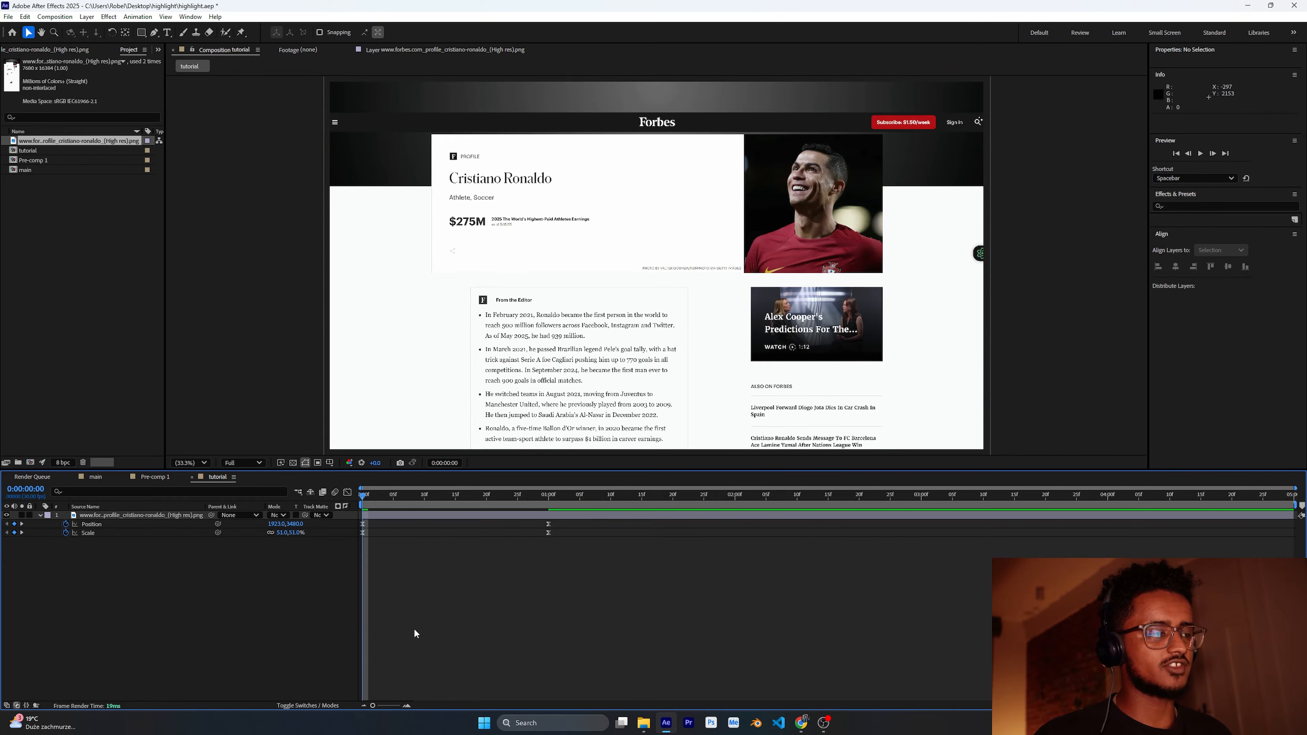
Step: Preview the zoom animation
{"action": "left_click", "coordinate": [1200, 154]}
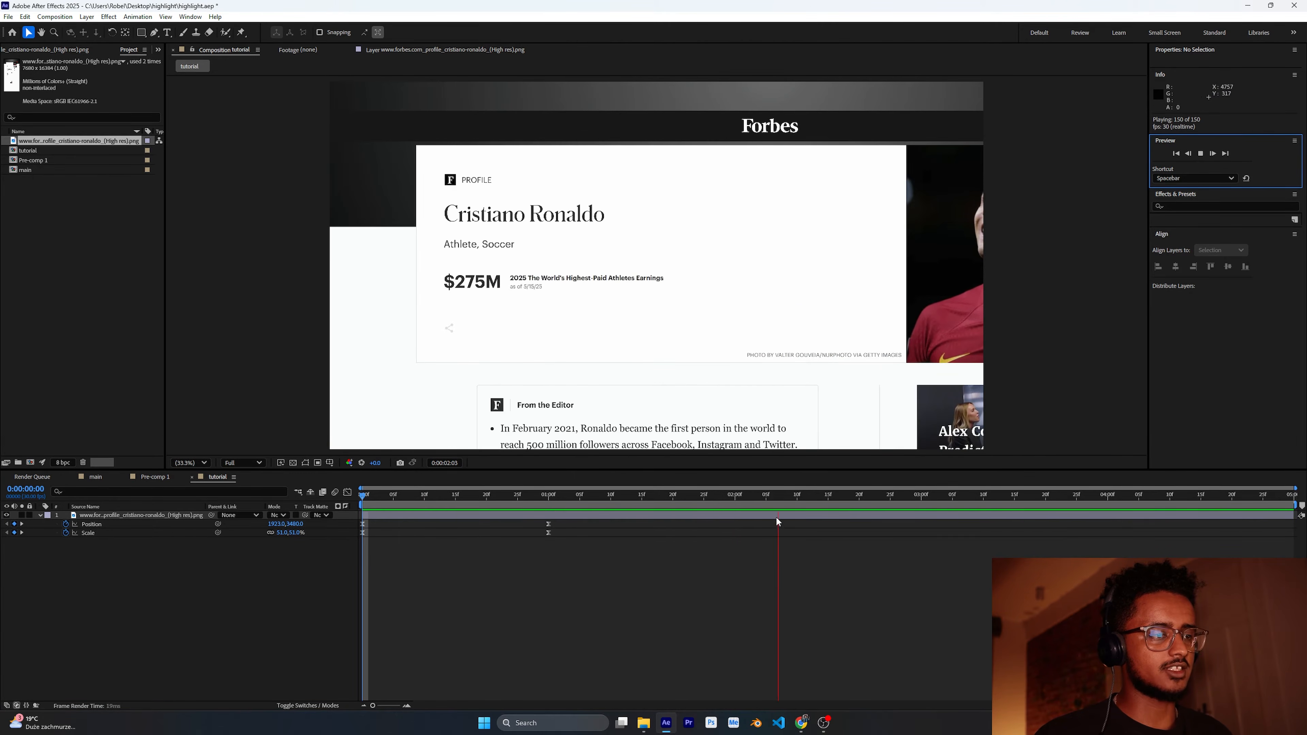
{"action": "left_click_drag", "start_coordinate": [591, 500], "coordinate": [364, 526]}
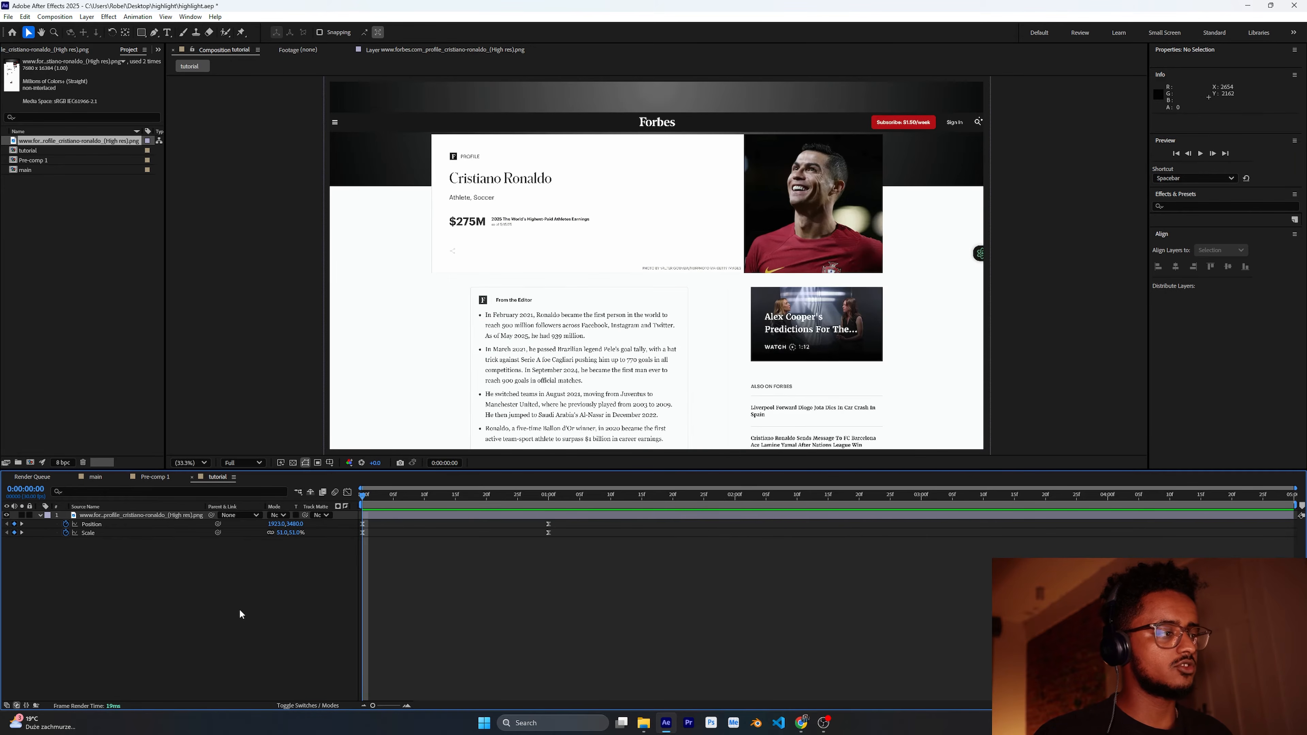
{"action": "left_click", "coordinate": [603, 494]}
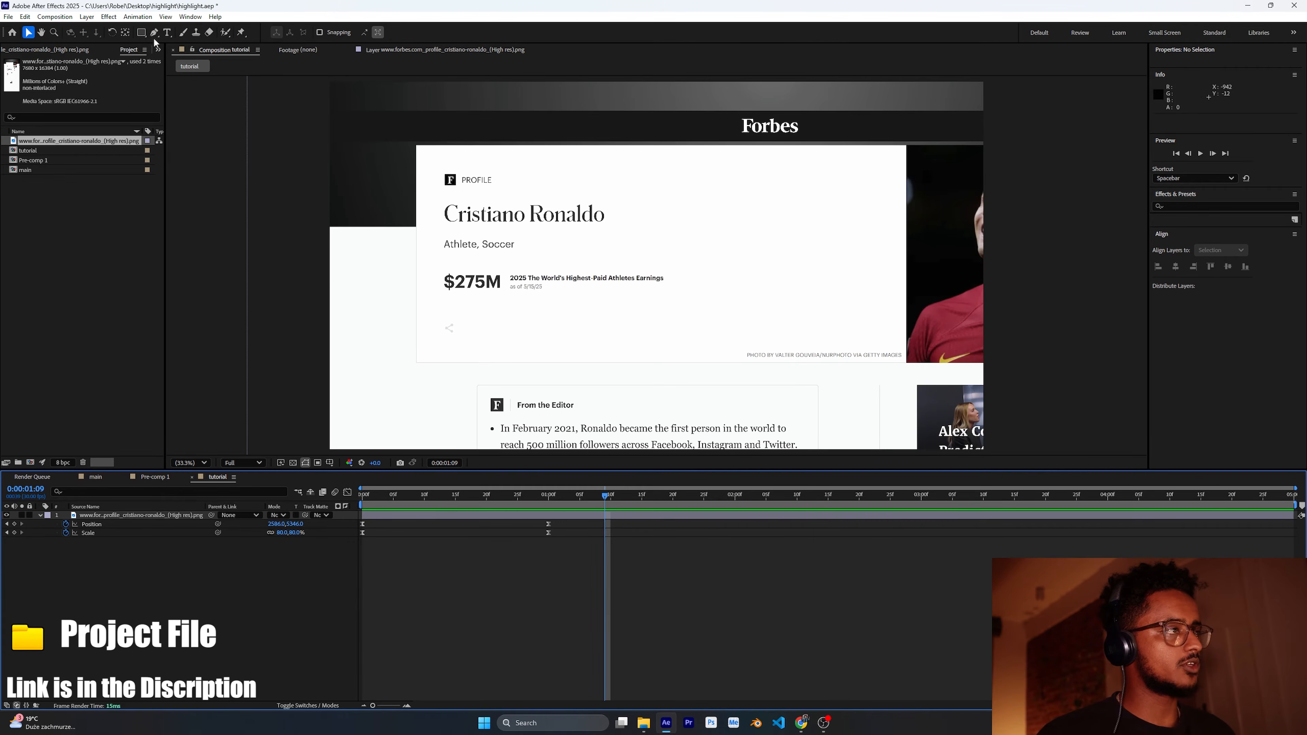
Step: Draw an orange rectangle about 990 × 147 px covering the name Cristiano Ronaldo with the Rectangle tool
{"action": "left_click", "coordinate": [141, 34]}
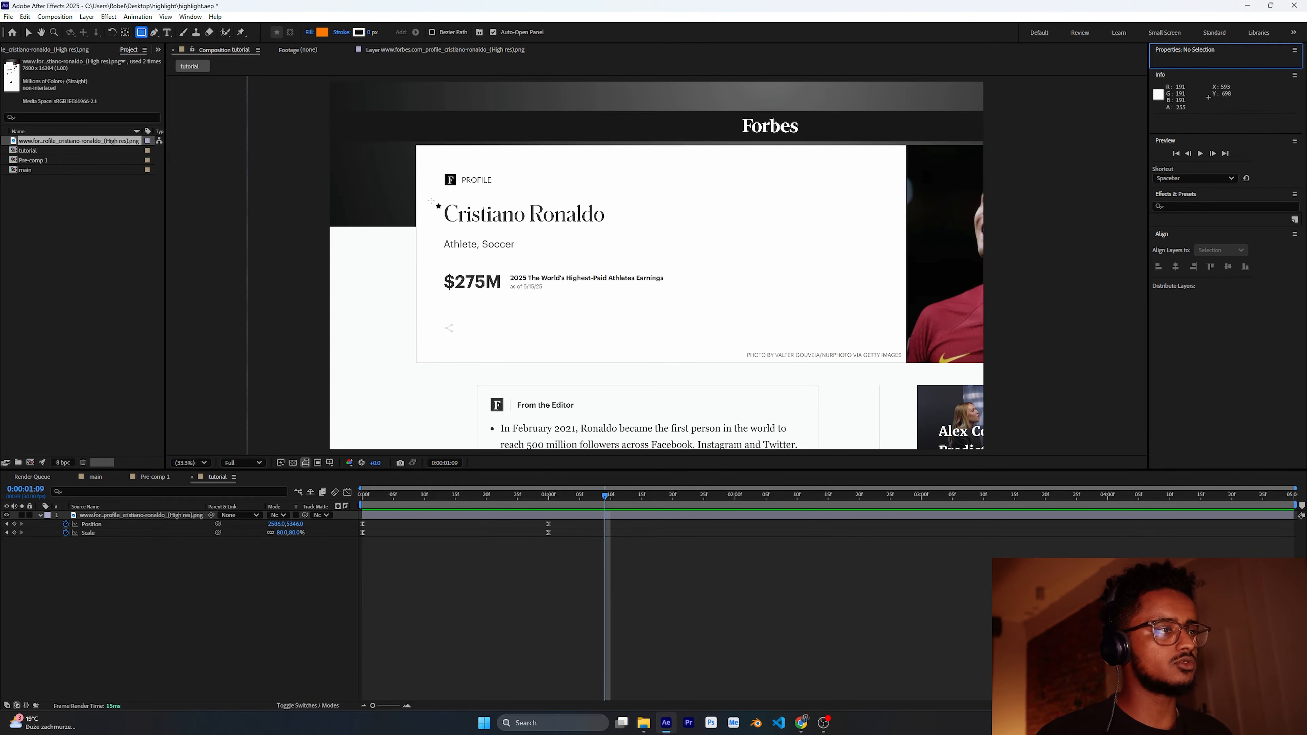
{"action": "left_click_drag", "start_coordinate": [439, 201], "coordinate": [608, 227]}
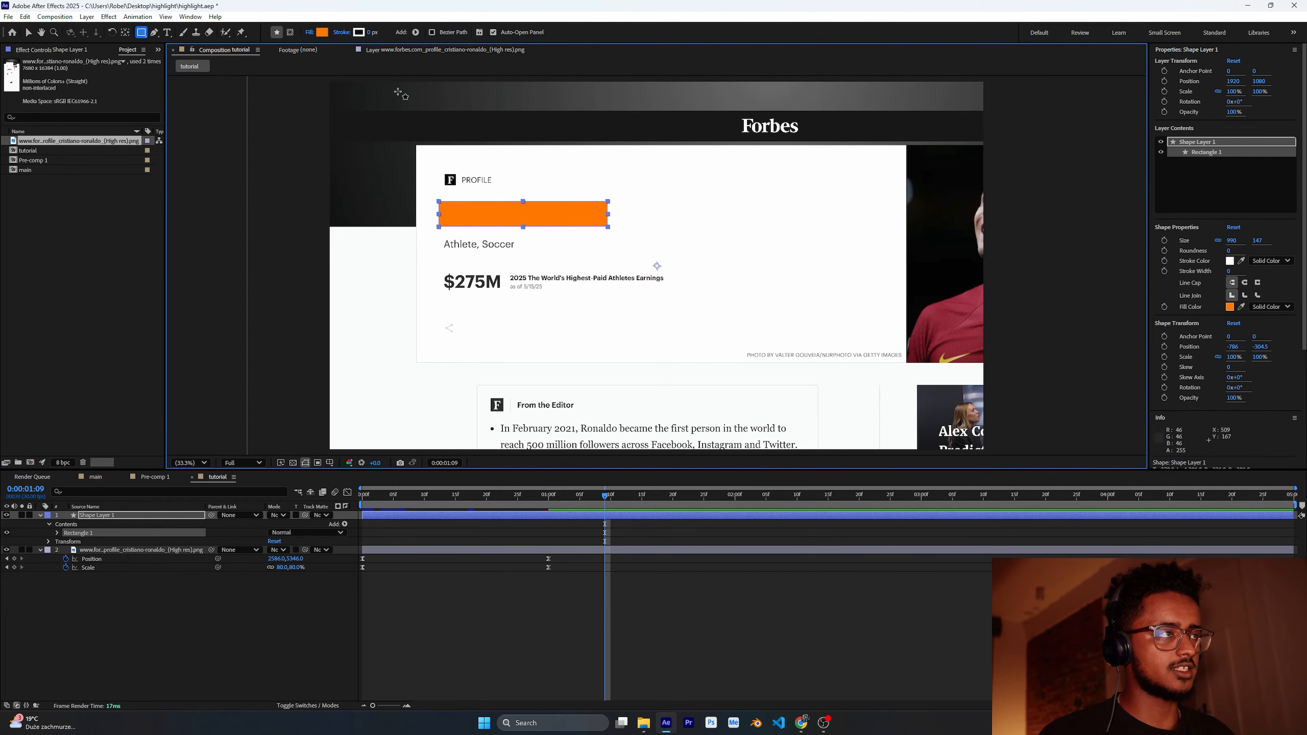
{"action": "left_click", "coordinate": [321, 32]}
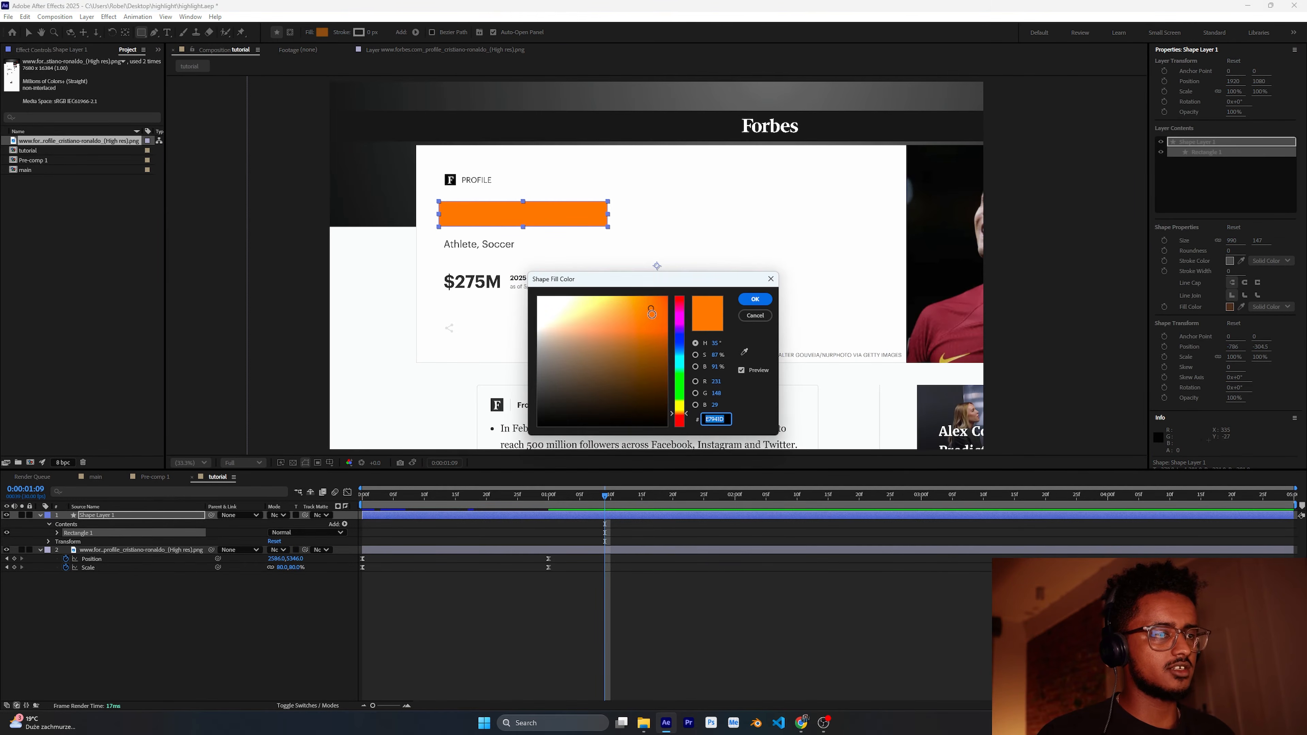
{"action": "left_click", "coordinate": [755, 299]}
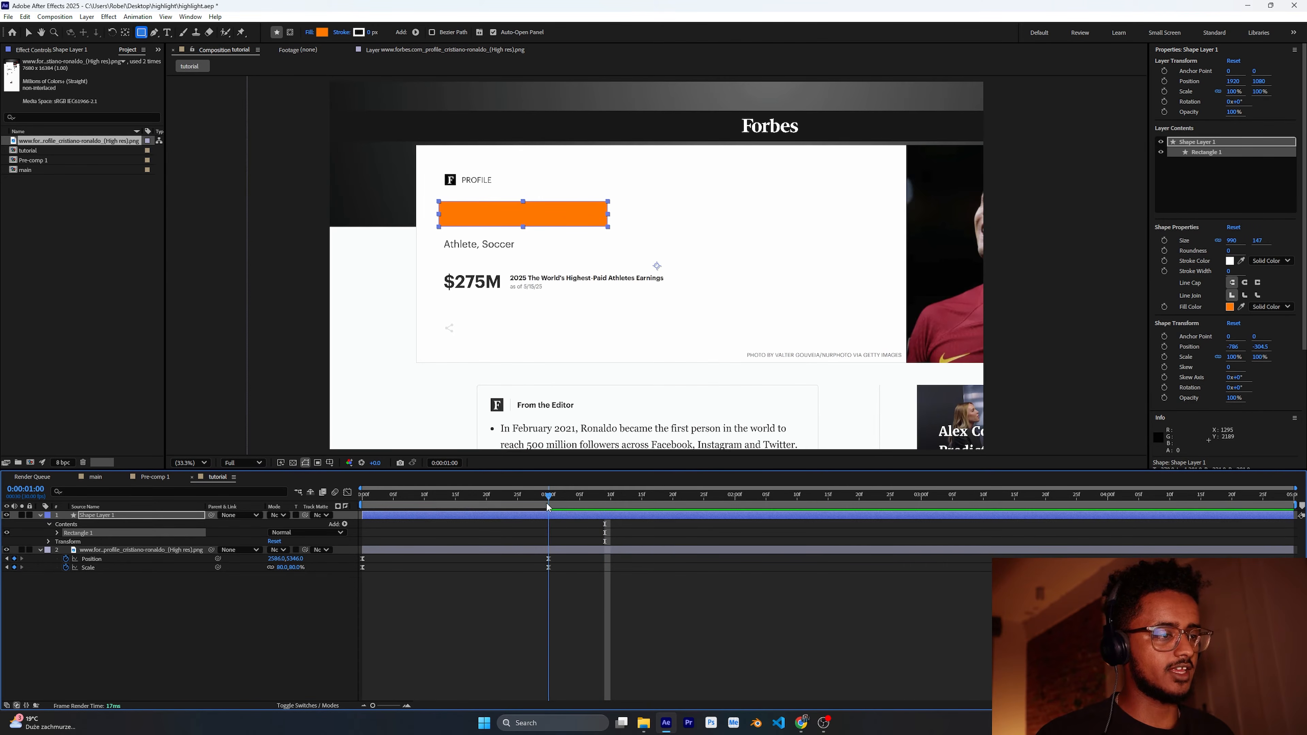
Step: Go to the 1-second keyframe, switch to the Pan Behind tool and select the shape layer
{"action": "key", "text": "j"}
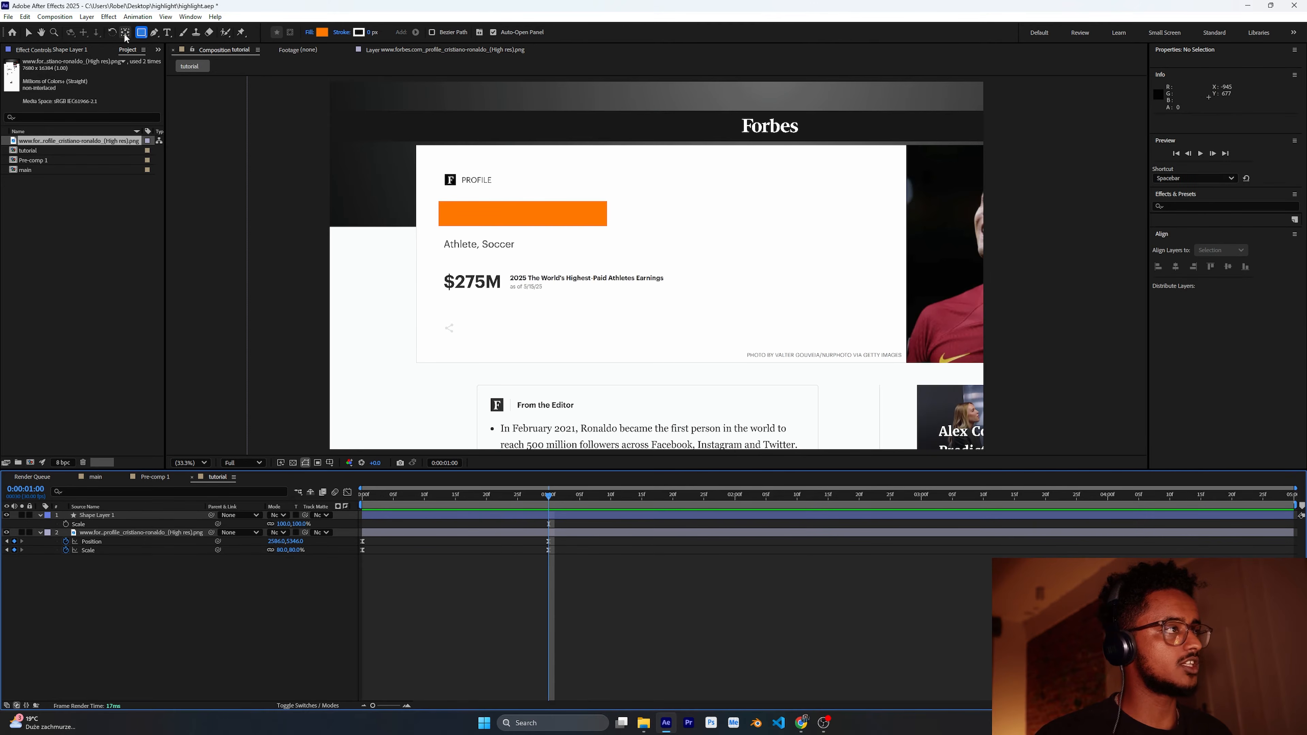
{"action": "left_click", "coordinate": [125, 33]}
{"action": "left_click", "coordinate": [122, 515]}
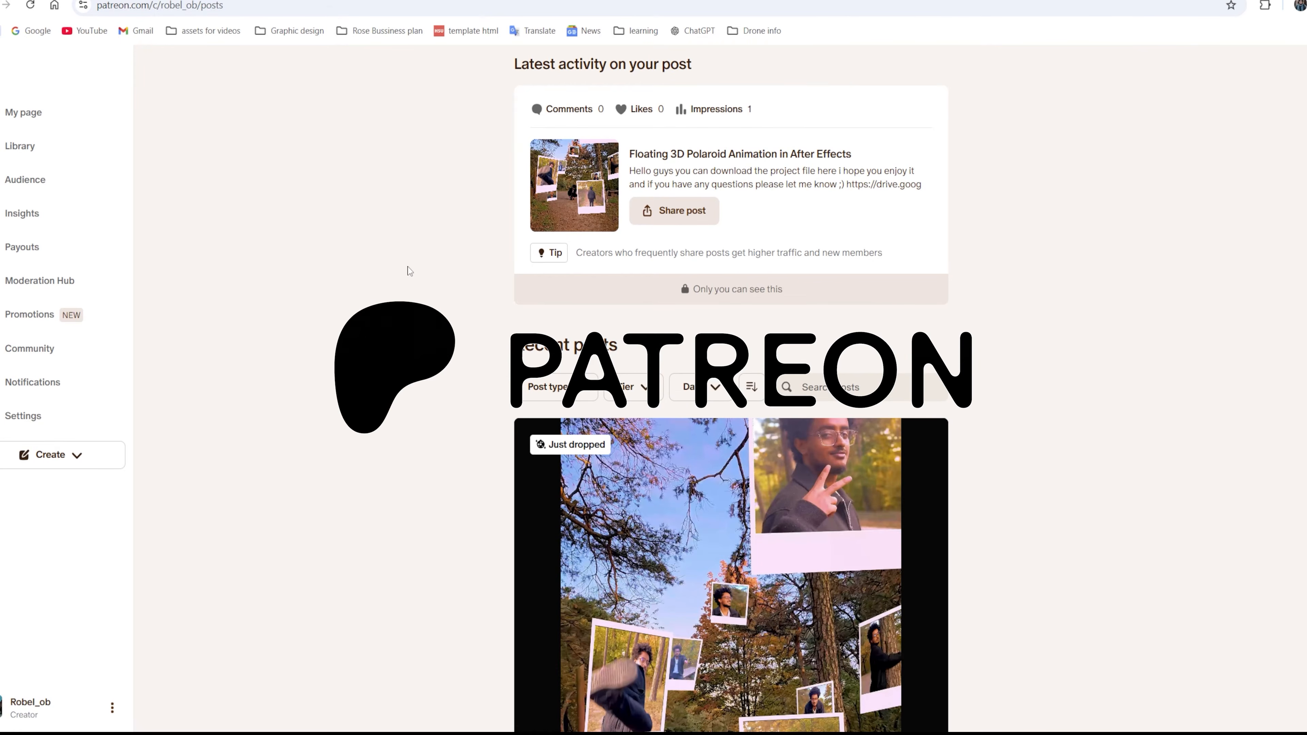
{"action": "scroll", "coordinate": [410, 270], "scroll_direction": "down", "scroll_amount": 3}
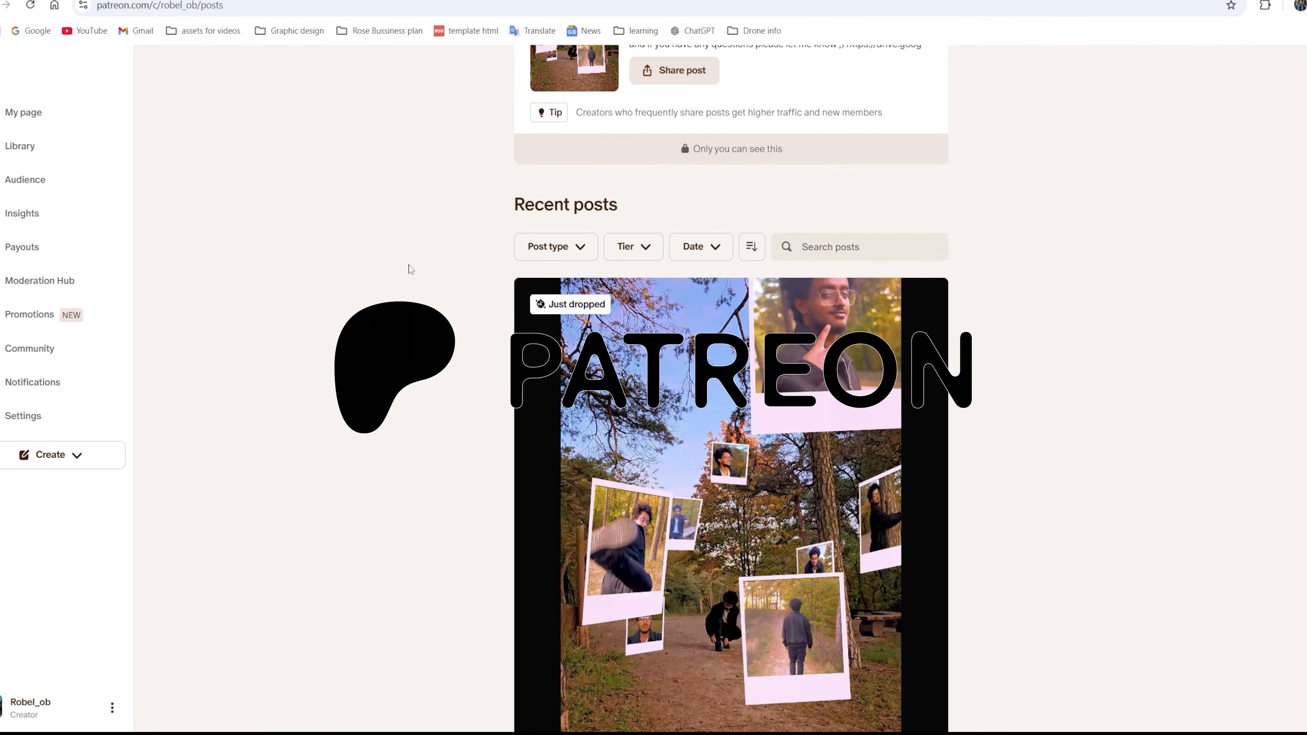
{"action": "scroll", "coordinate": [411, 266], "scroll_direction": "down", "scroll_amount": 20}
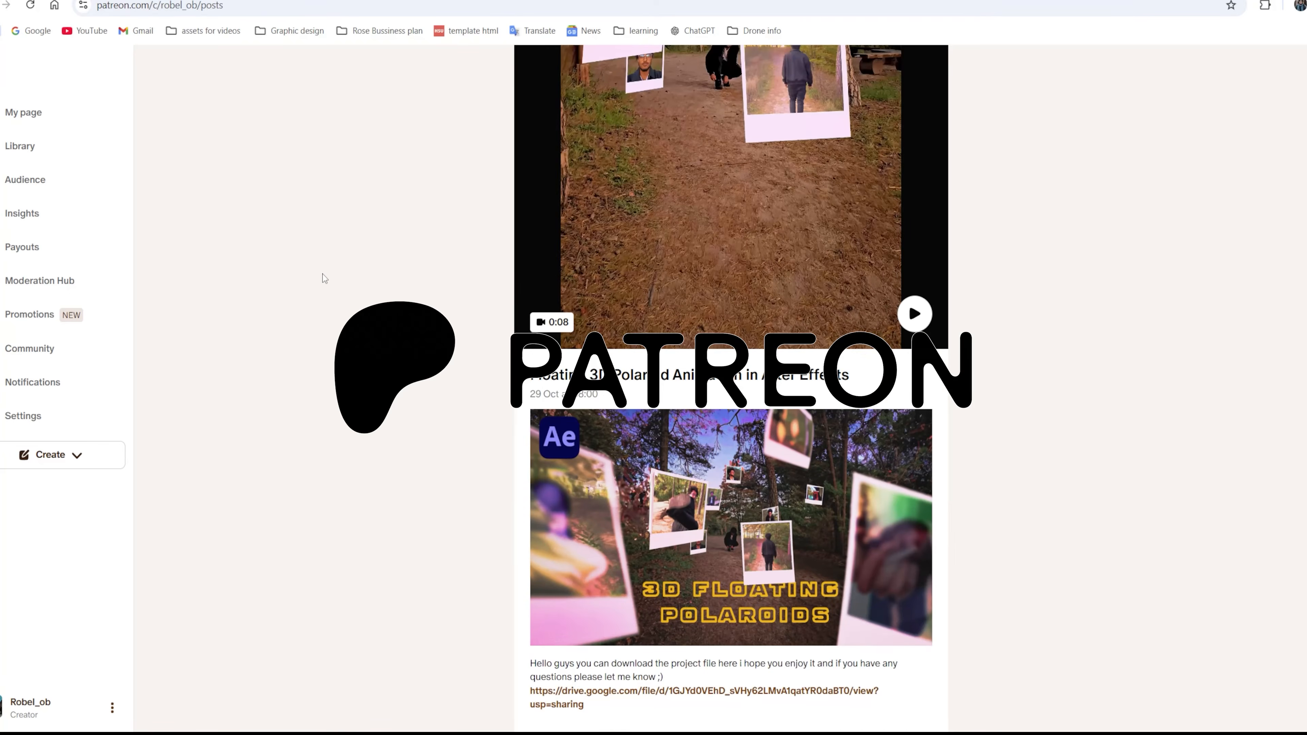
{"action": "scroll", "coordinate": [323, 274], "scroll_direction": "down", "scroll_amount": 20}
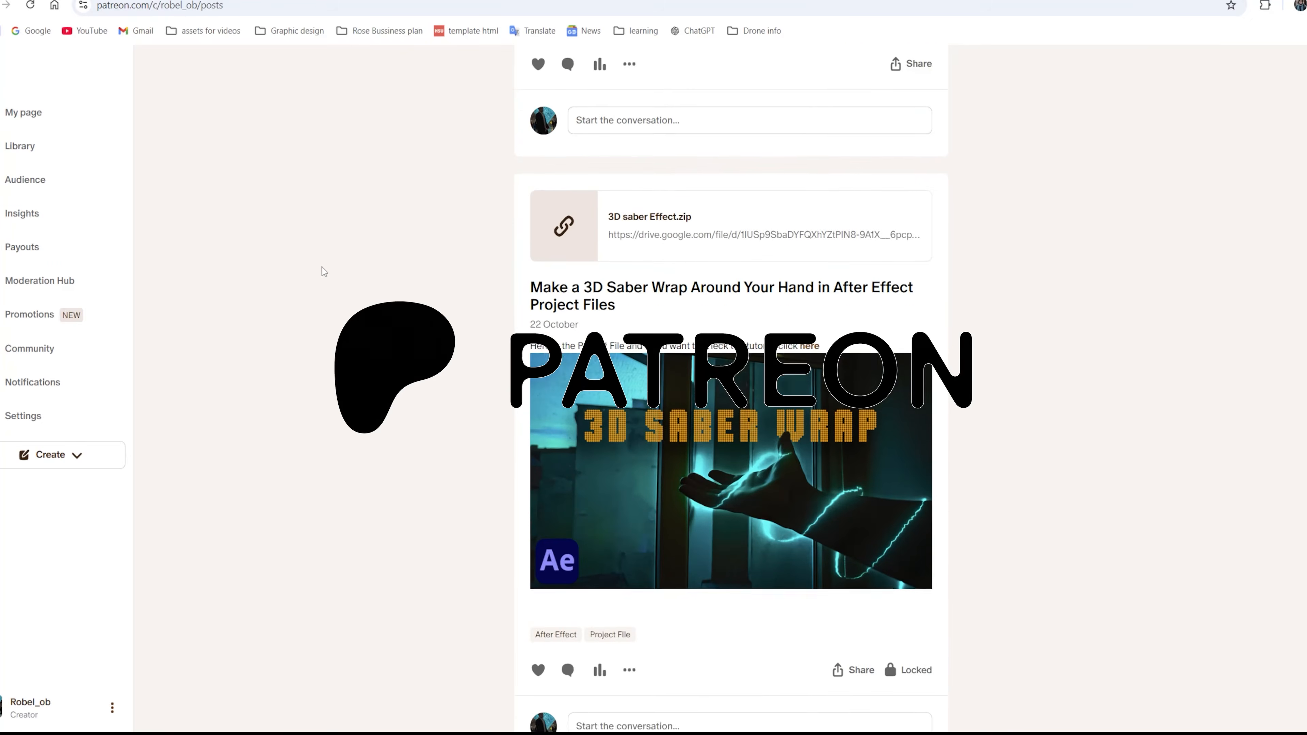
{"action": "scroll", "coordinate": [324, 272], "scroll_direction": "down", "scroll_amount": 20}
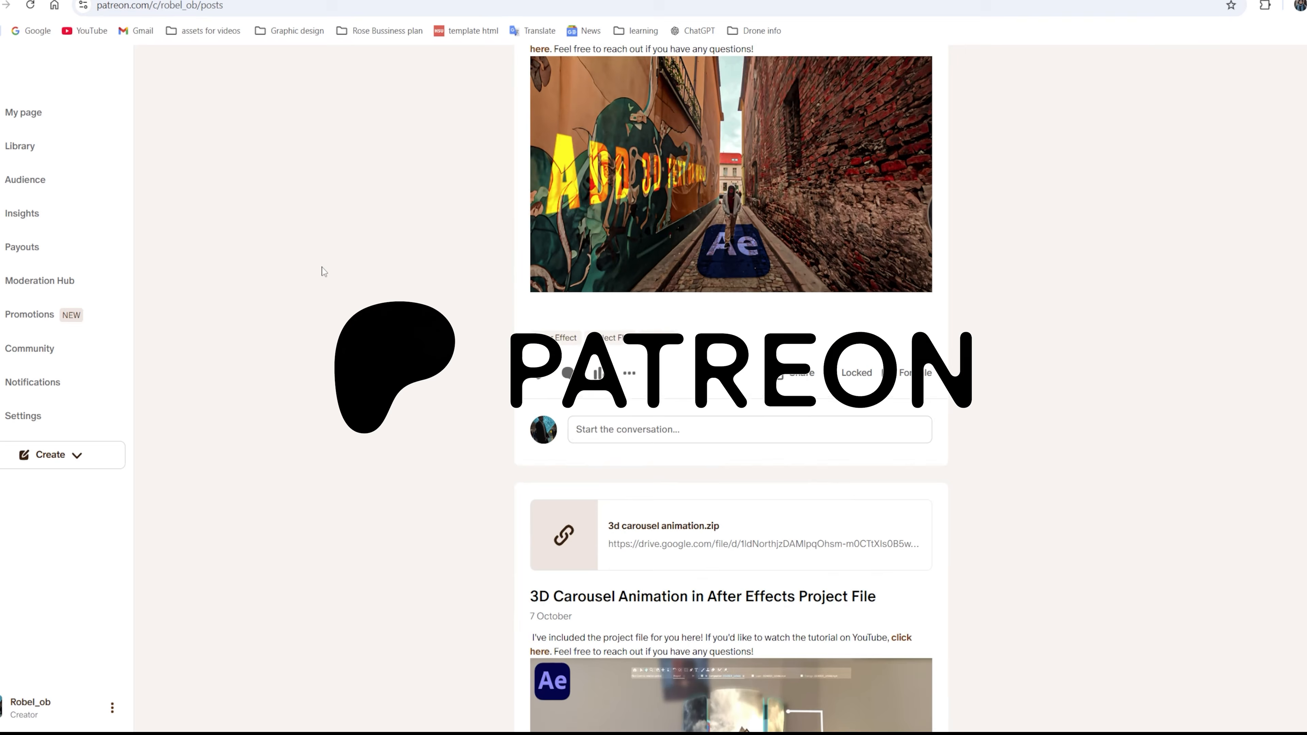
{"action": "scroll", "coordinate": [324, 271], "scroll_direction": "down", "scroll_amount": 7}
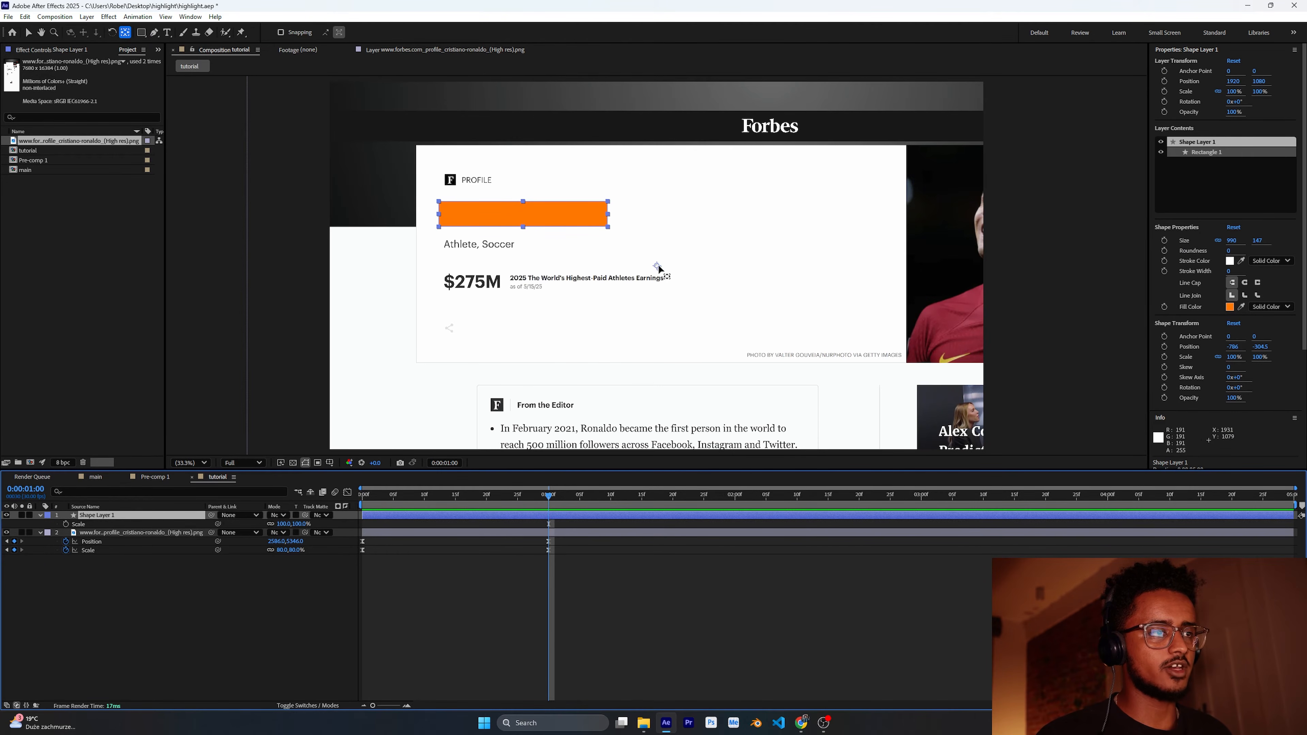
Step: Move the rectangle's anchor point to its left edge and keyframe Scale from 0% width at 0 s to 100% at 1 s
{"action": "left_click_drag", "start_coordinate": [658, 265], "coordinate": [440, 216]}
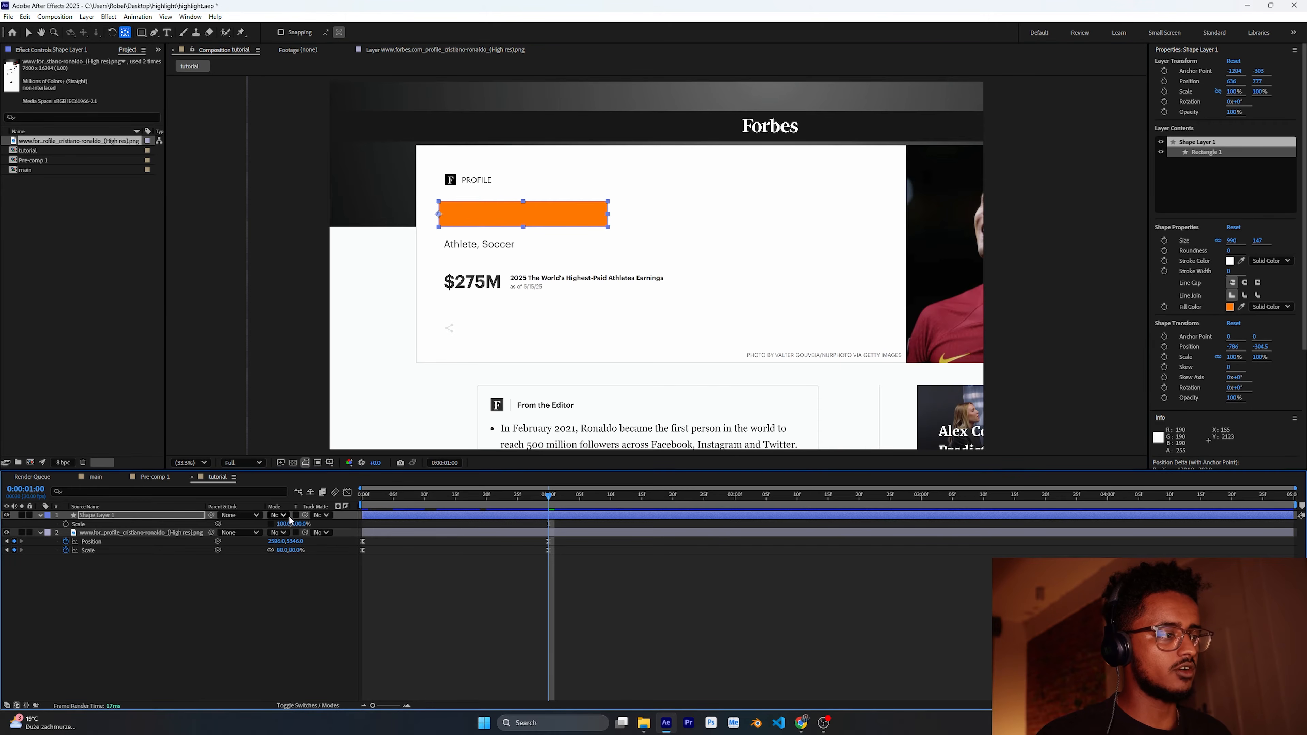
{"action": "left_click", "coordinate": [66, 525]}
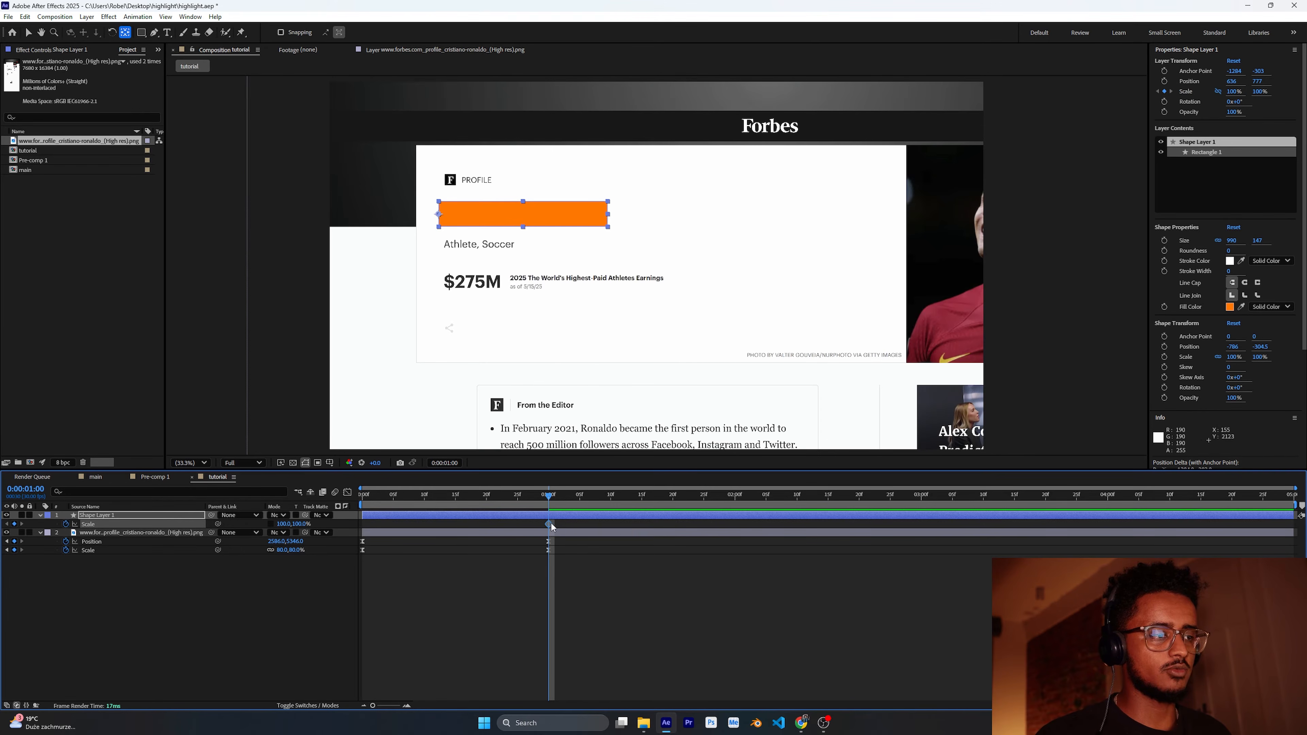
{"action": "left_click_drag", "start_coordinate": [549, 498], "coordinate": [363, 497]}
{"action": "left_click_drag", "start_coordinate": [283, 523], "coordinate": [234, 524]}
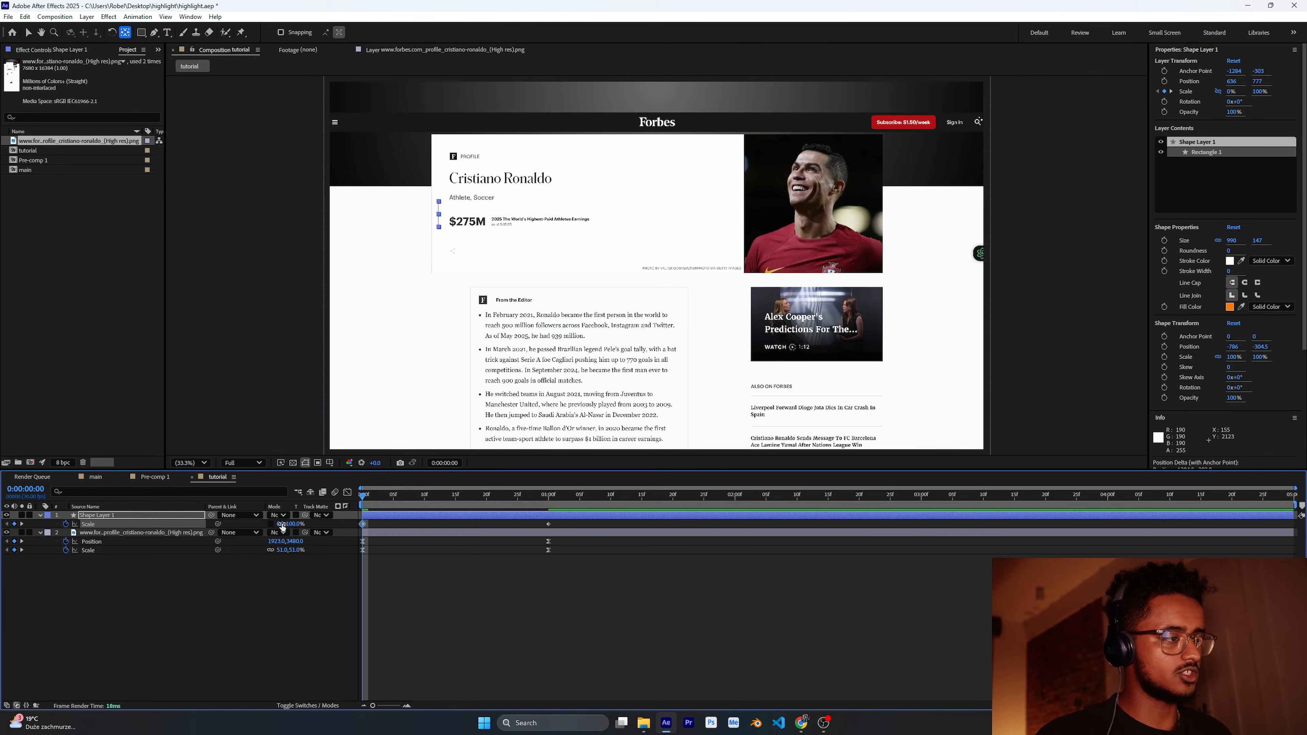
Step: Shift both Scale keyframes of the shape layer one second later in the timeline
{"action": "left_click_drag", "start_coordinate": [363, 499], "coordinate": [590, 522]}
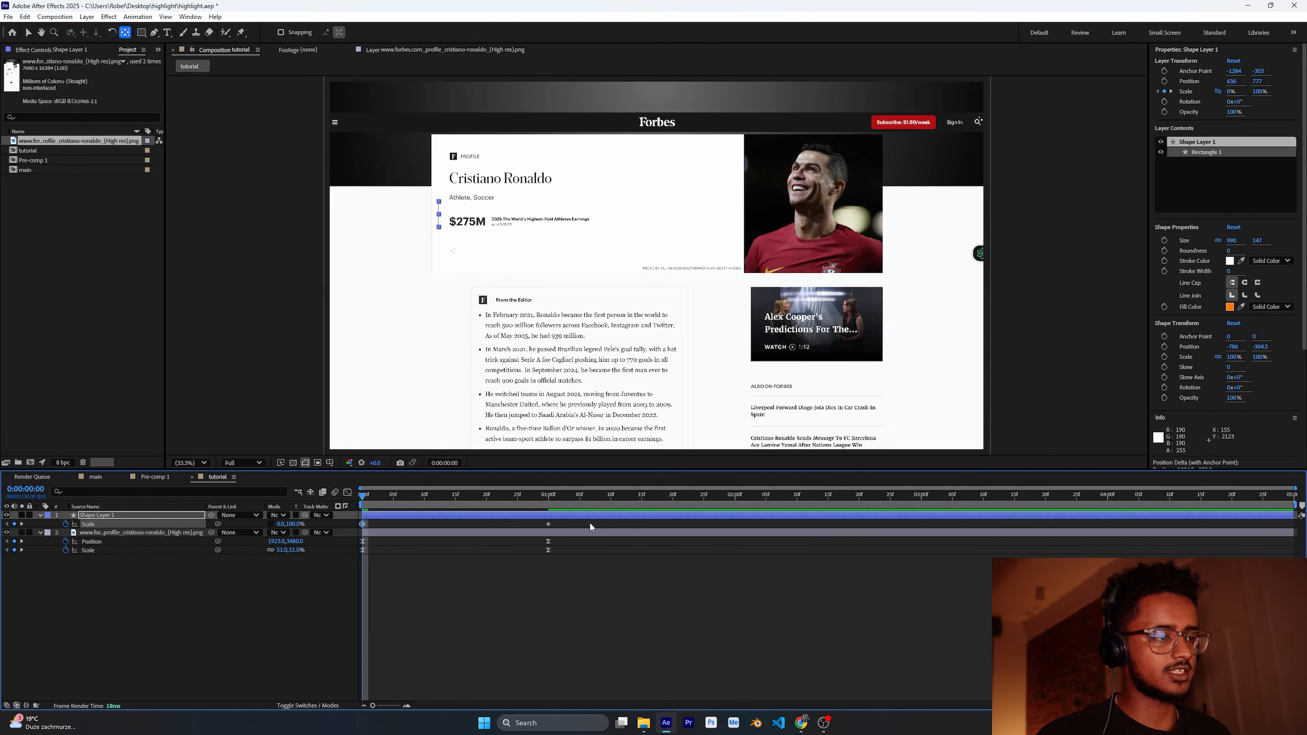
{"action": "left_click_drag", "start_coordinate": [361, 525], "coordinate": [547, 526]}
{"action": "left_click", "coordinate": [191, 595]}
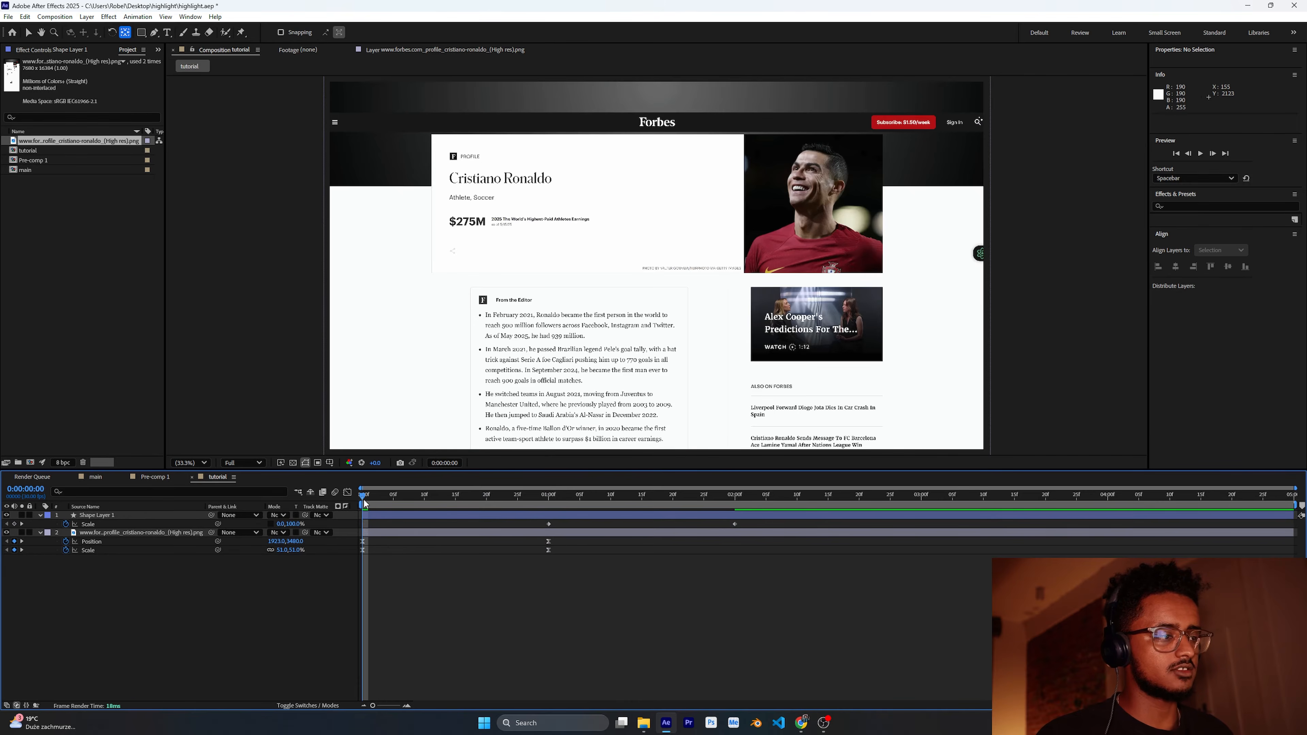
Step: Set the shape layer's blending mode to Multiply so the name shows through the highlight
{"action": "left_click_drag", "start_coordinate": [364, 503], "coordinate": [643, 502]}
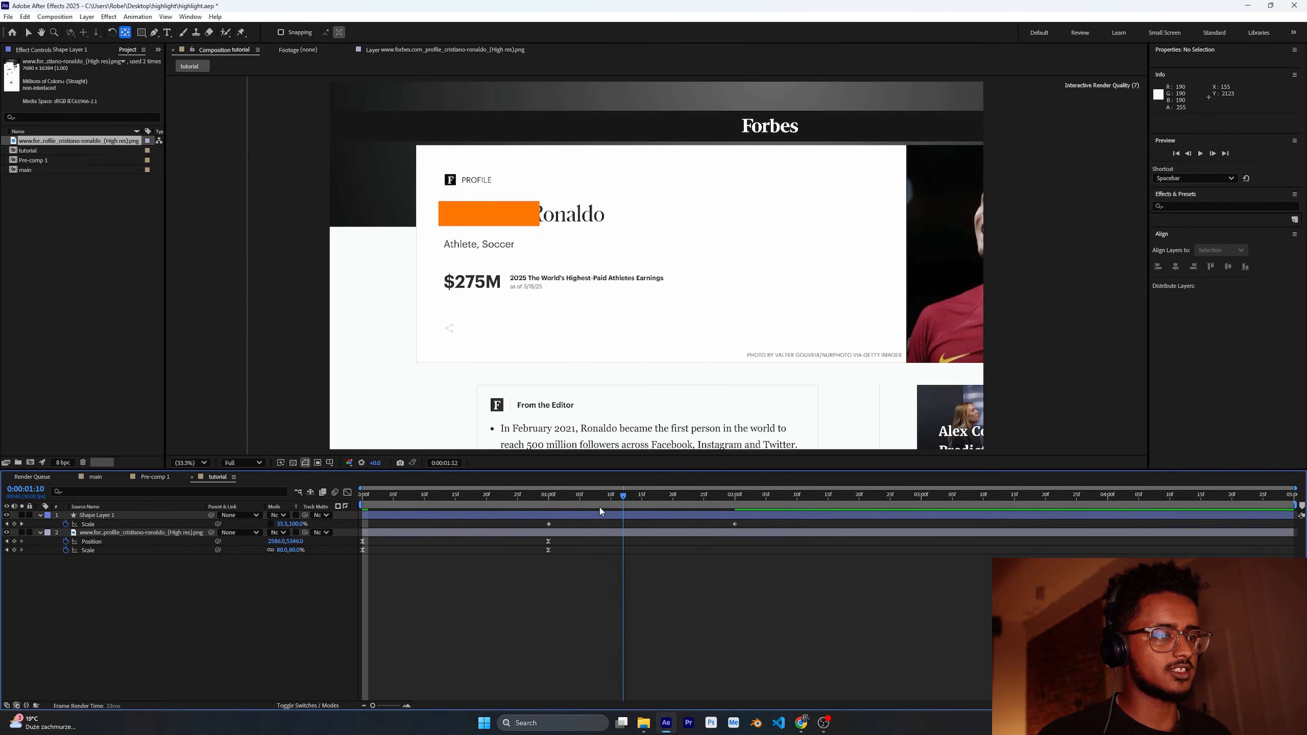
{"action": "left_click", "coordinate": [282, 516]}
{"action": "left_click", "coordinate": [308, 107]}
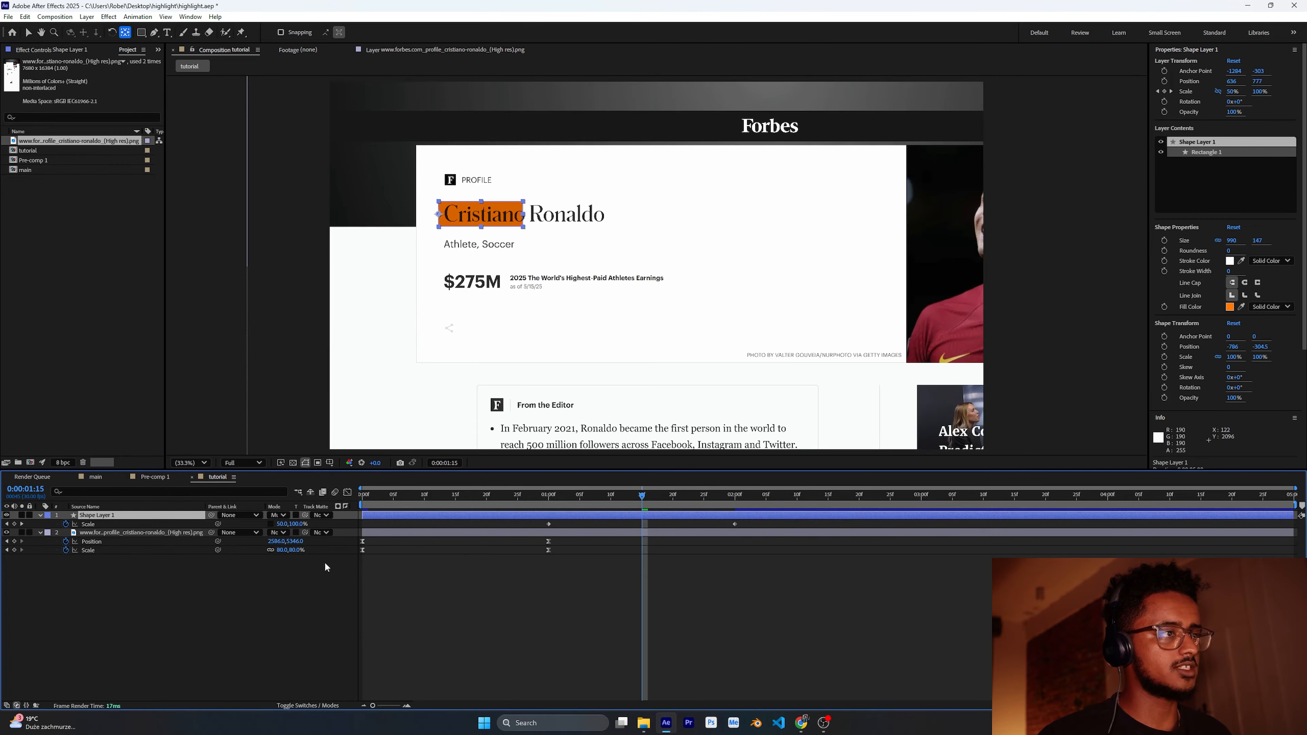
{"action": "left_click", "coordinate": [654, 606]}
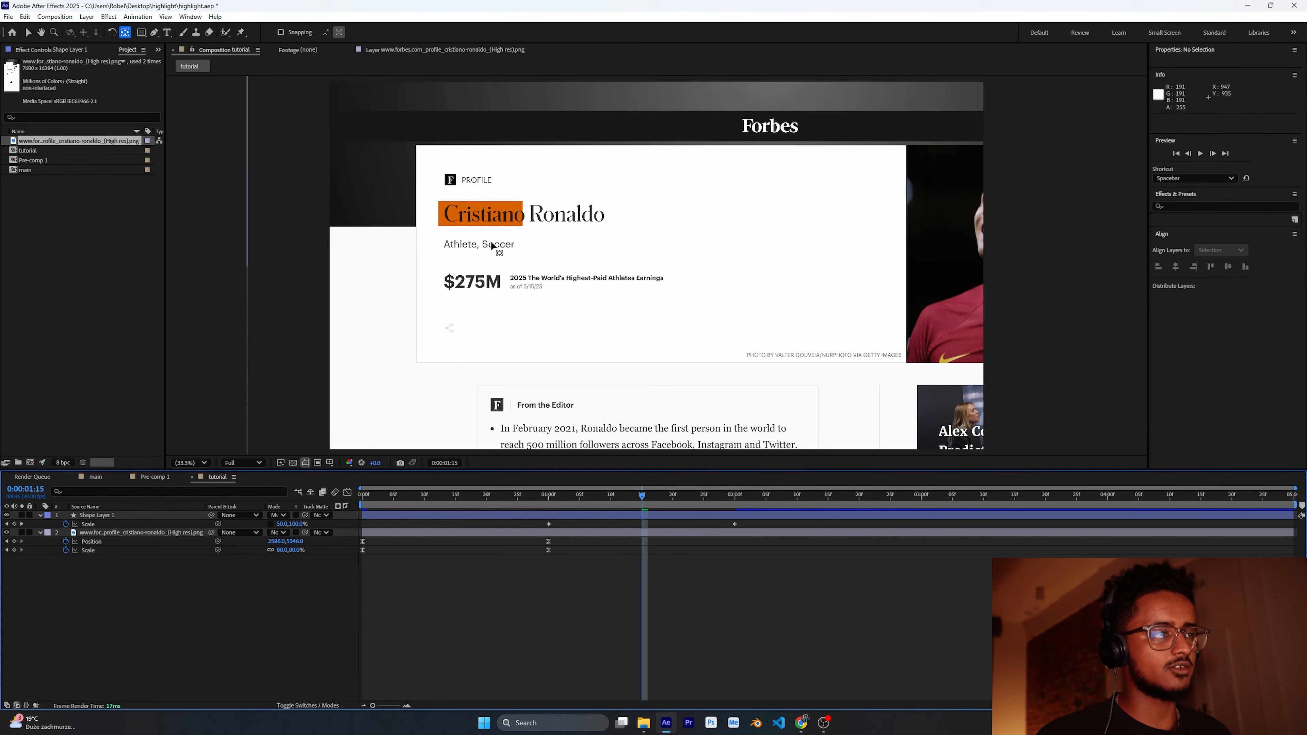
Step: Select both Scale keyframes of the shape layer and apply Easy Ease to them
{"action": "key", "text": "v"}
{"action": "key", "text": "Home"}
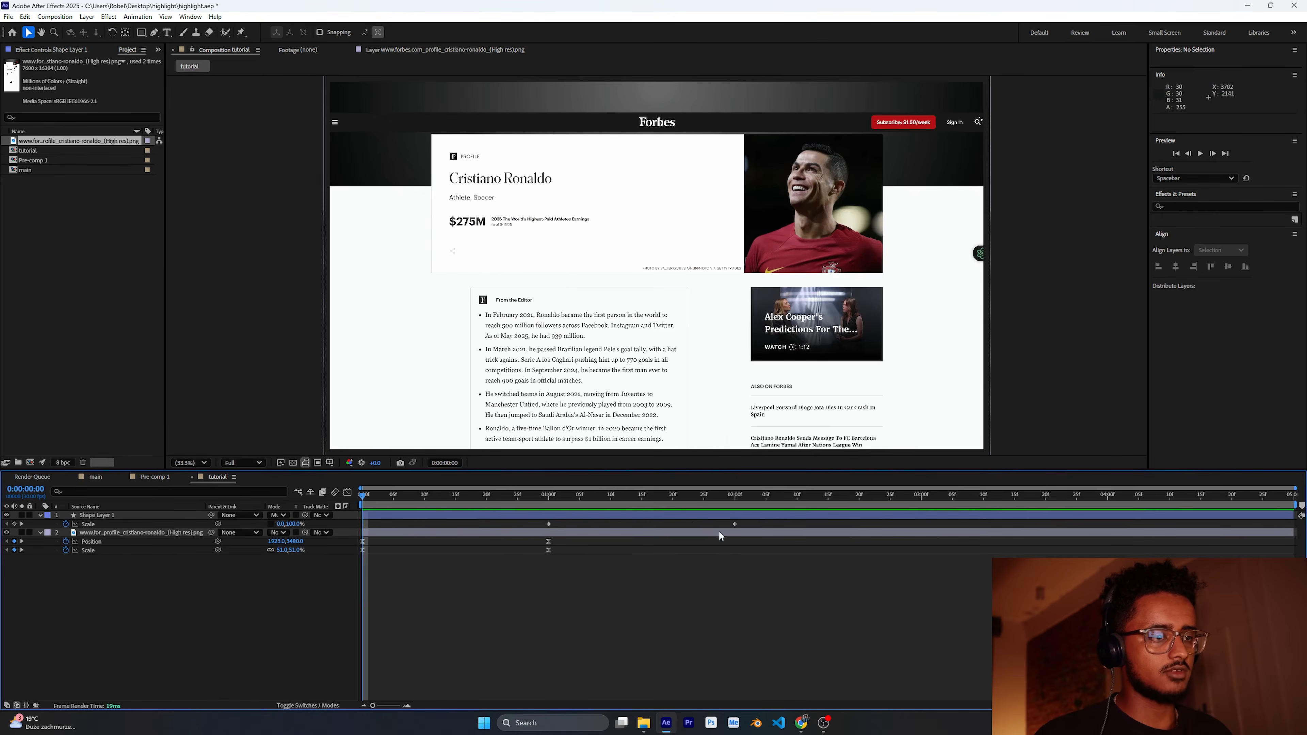
{"action": "left_click_drag", "start_coordinate": [770, 521], "coordinate": [484, 530]}
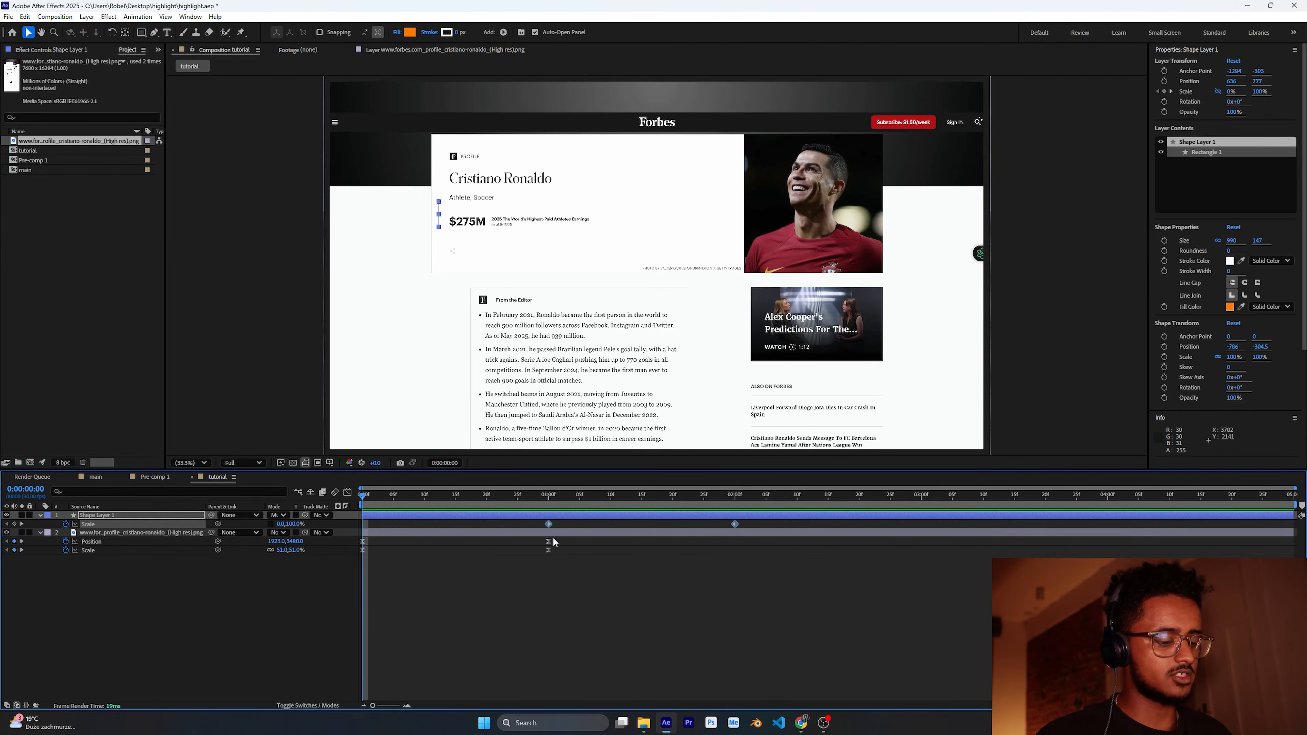
{"action": "right_click", "coordinate": [550, 523]}
{"action": "mouse_move", "coordinate": [609, 680]}
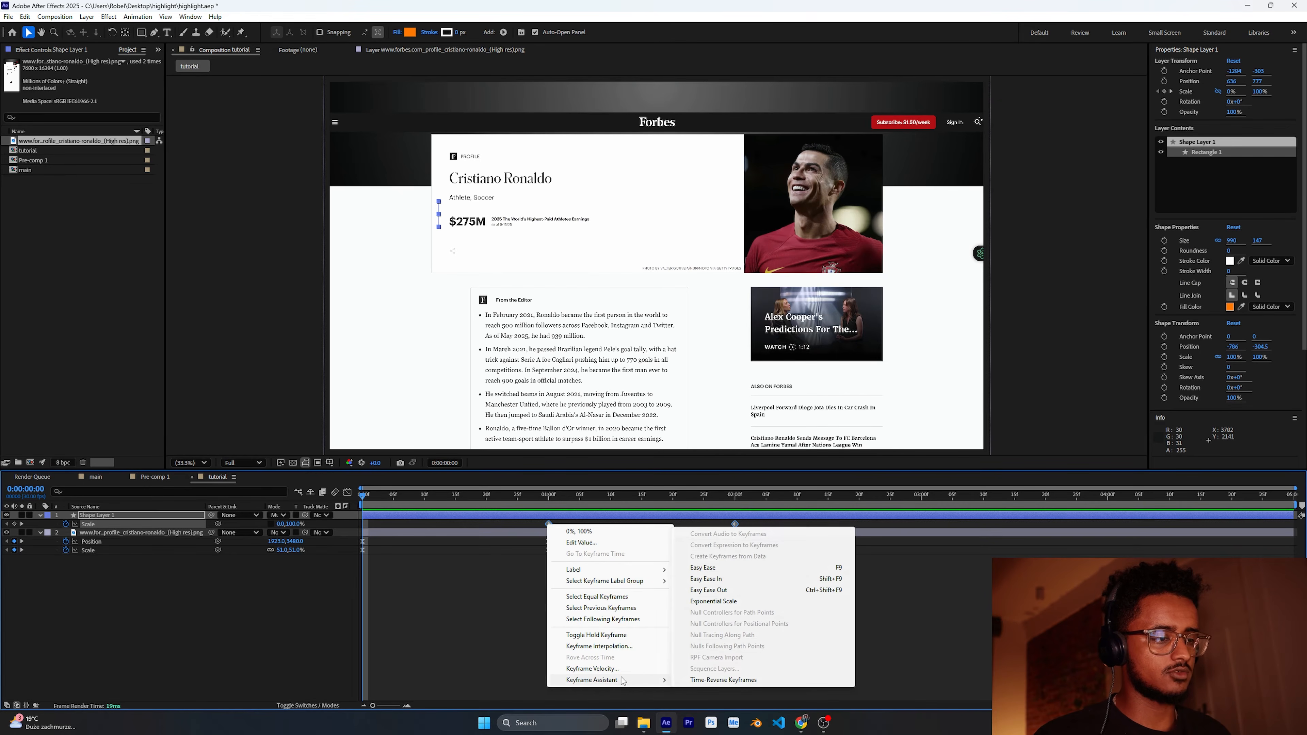
{"action": "left_click", "coordinate": [726, 568]}
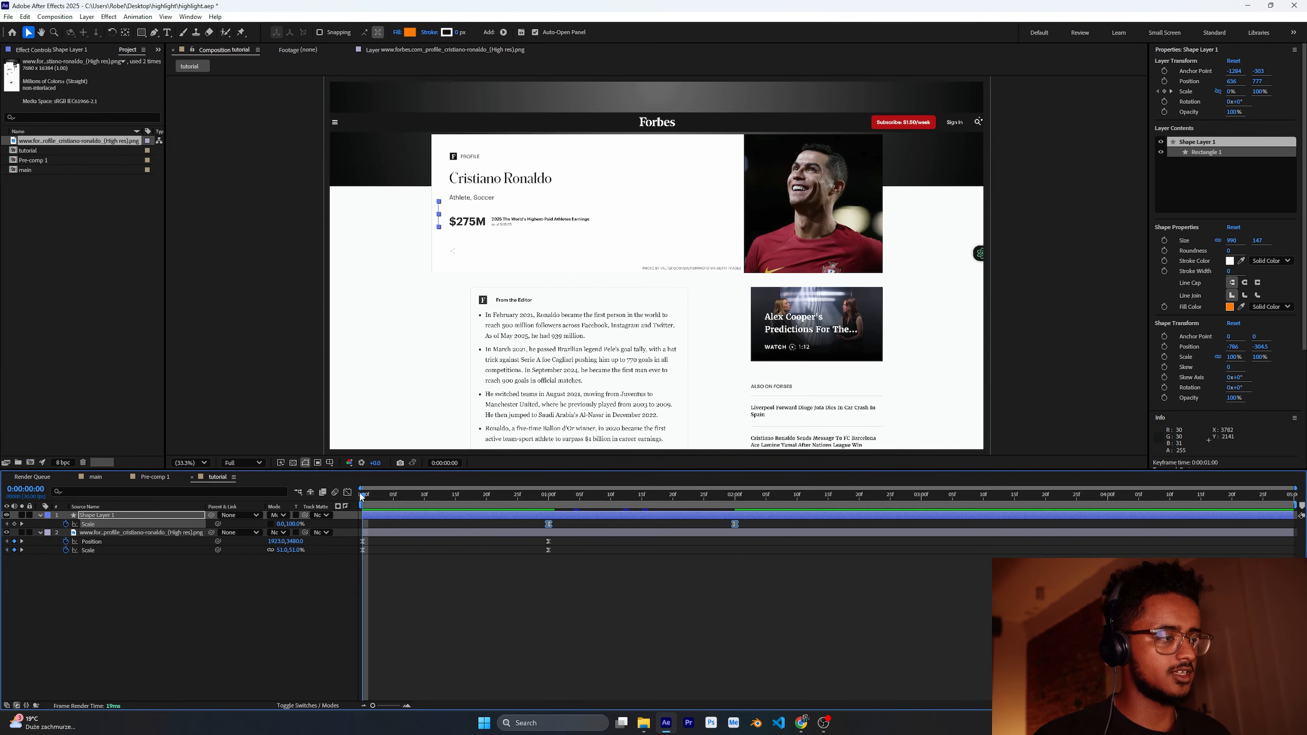
Step: Review the highlight's speed graph and scrub through the animation in the viewer
{"action": "left_click", "coordinate": [347, 493]}
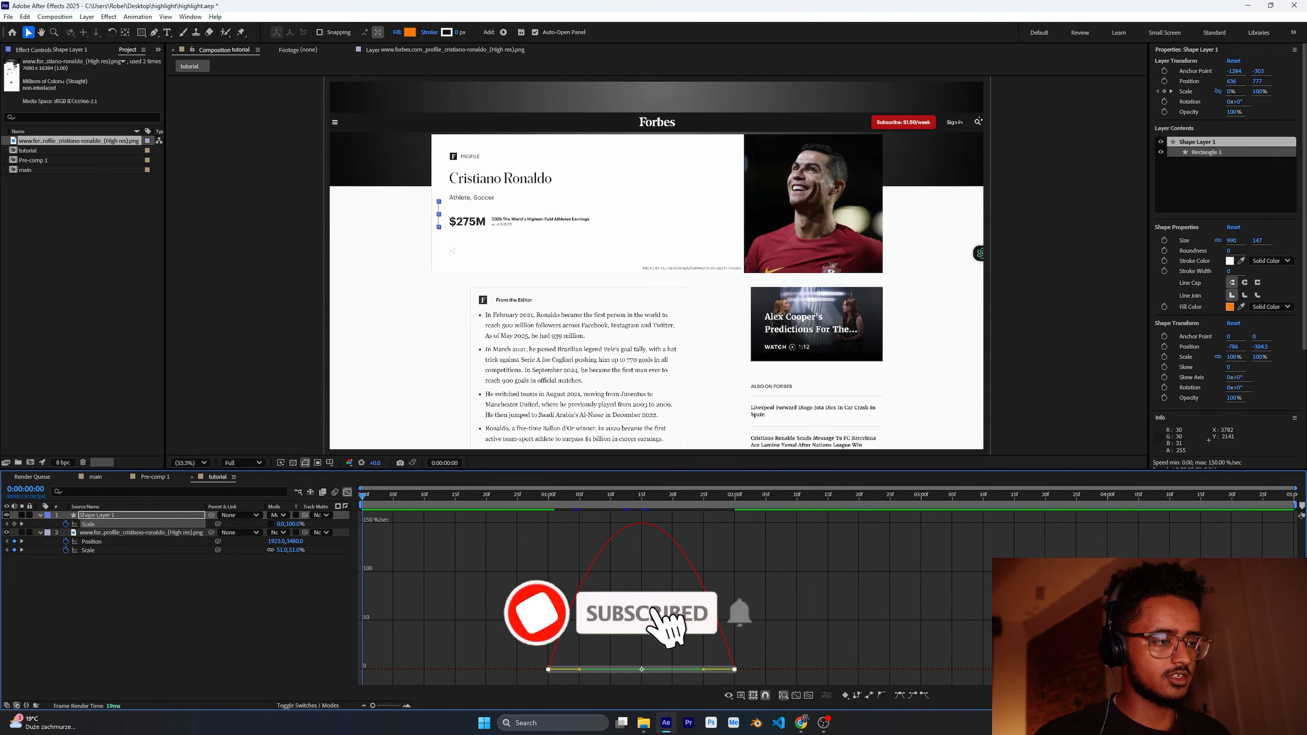
{"action": "left_click", "coordinate": [347, 493]}
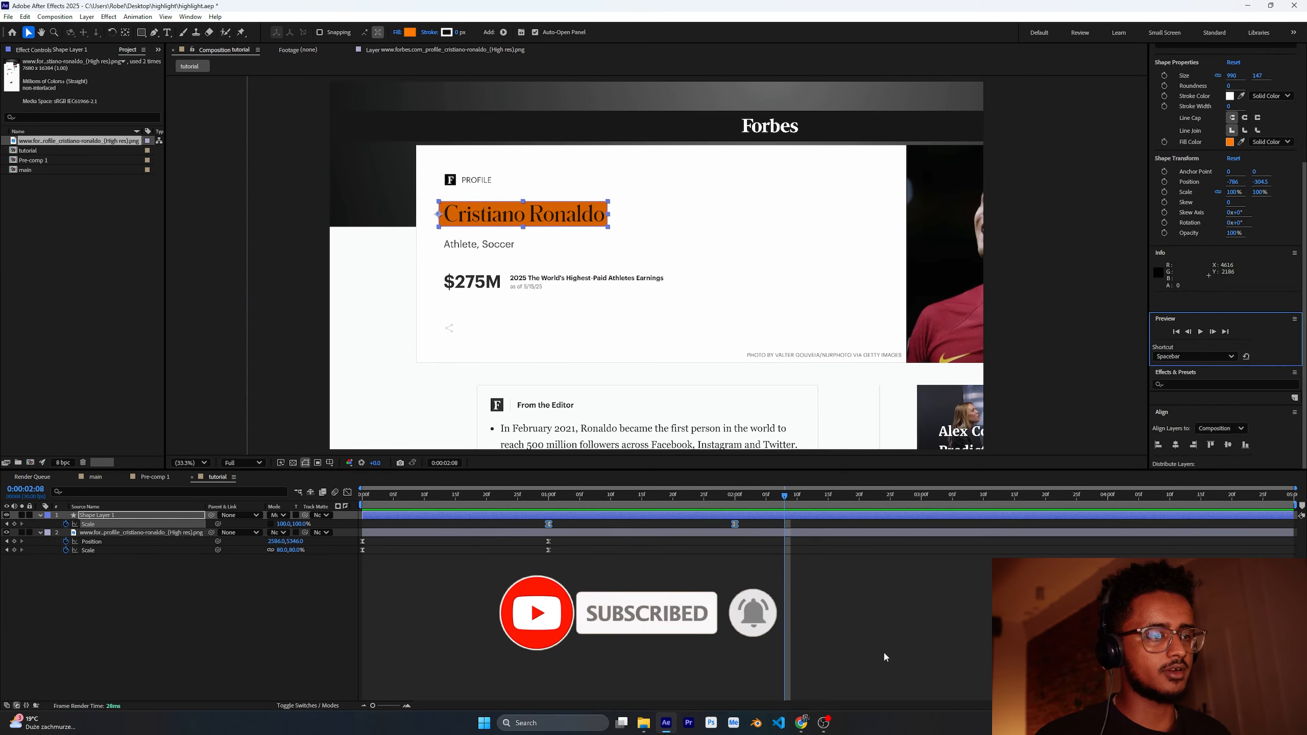
{"action": "left_click", "coordinate": [884, 656]}
{"action": "left_click_drag", "start_coordinate": [782, 501], "coordinate": [654, 497]}
{"action": "scroll", "coordinate": [480, 212], "scroll_direction": "up", "scroll_amount": 4}
{"action": "scroll", "coordinate": [508, 219], "scroll_direction": "down", "scroll_amount": 1}
{"action": "left_click_drag", "start_coordinate": [438, 220], "coordinate": [734, 396]}
{"action": "key", "text": "Home"}
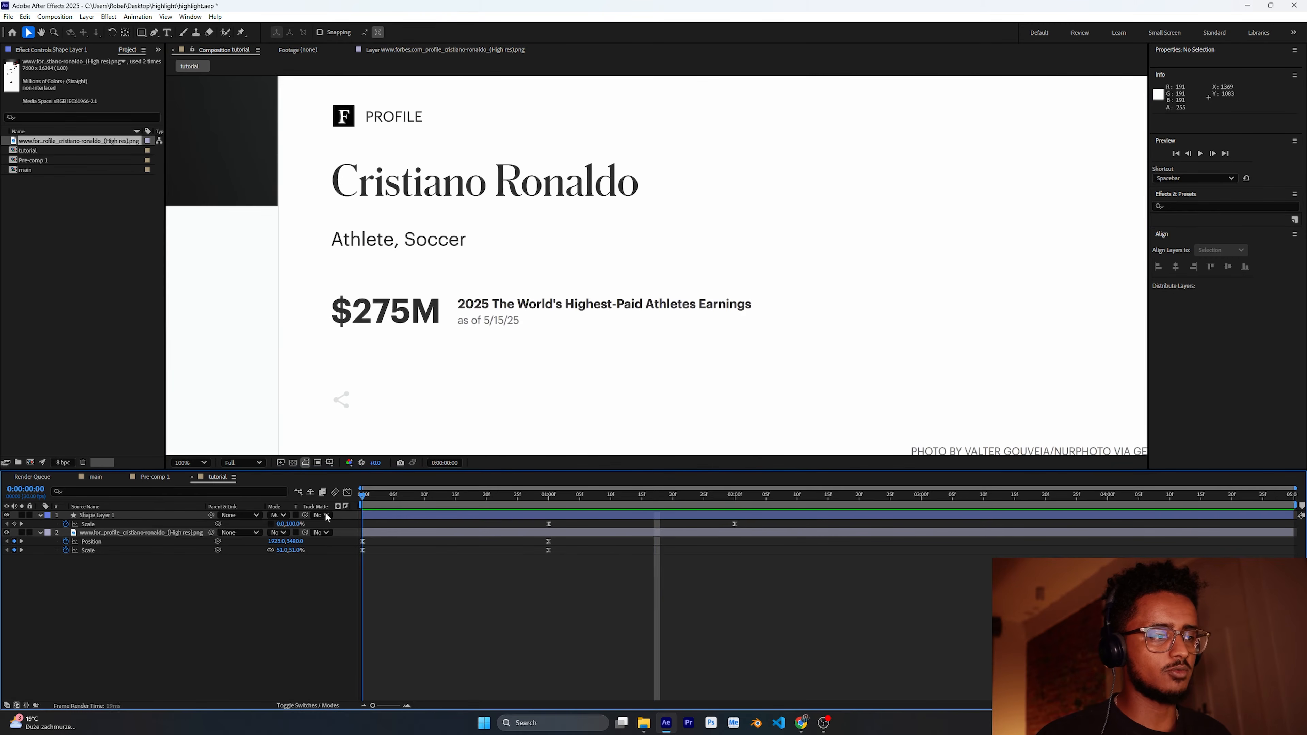
Step: Search the effects for rou and apply Roughen Edges to the shape layer
{"action": "left_click", "coordinate": [207, 462]}
{"action": "left_click", "coordinate": [175, 507]}
{"action": "left_click", "coordinate": [142, 516]}
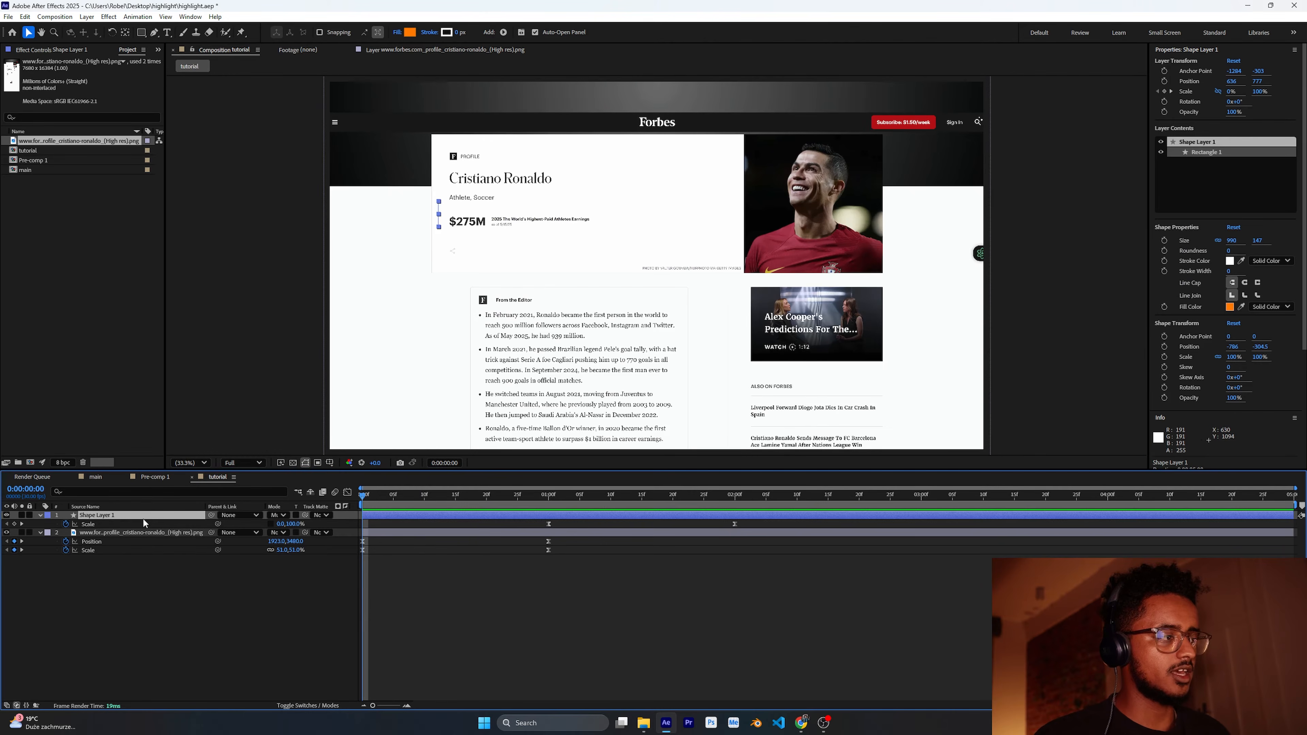
{"action": "scroll", "coordinate": [1190, 208], "scroll_direction": "down", "scroll_amount": 4}
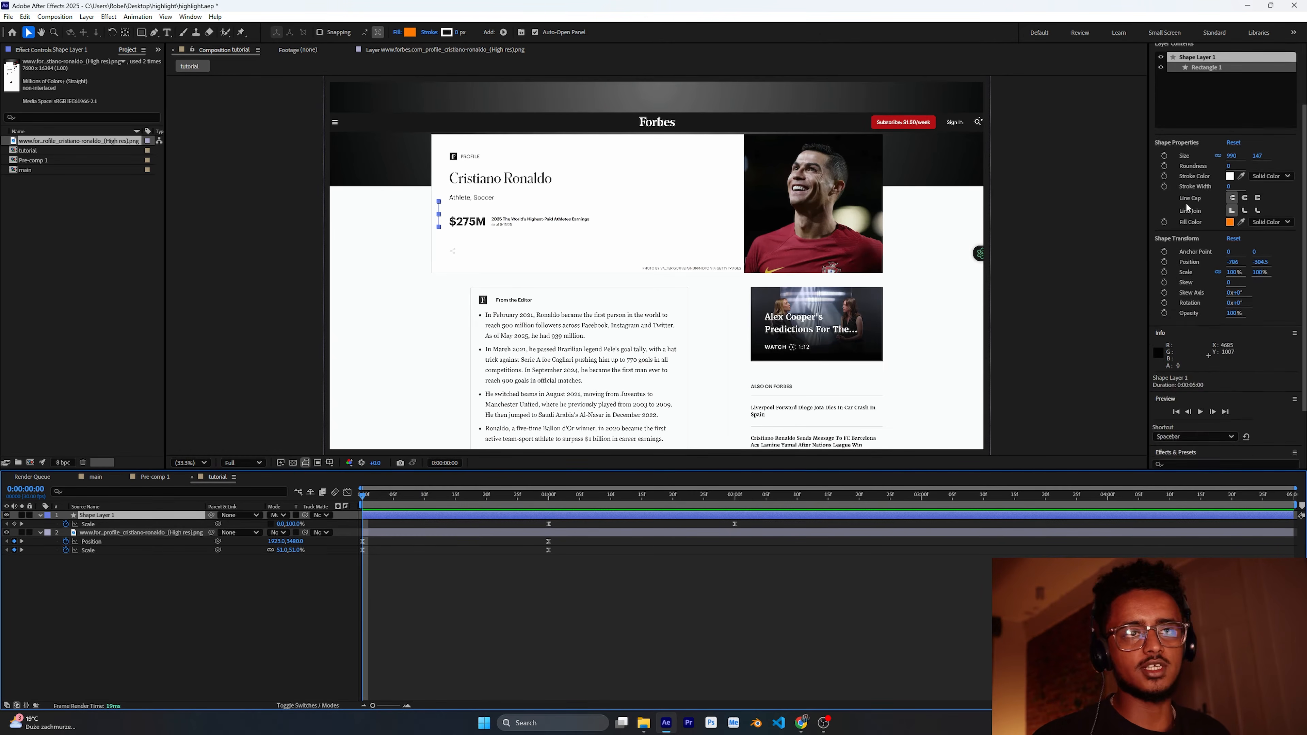
{"action": "left_click", "coordinate": [1195, 385]}
{"action": "type", "text": "r"}
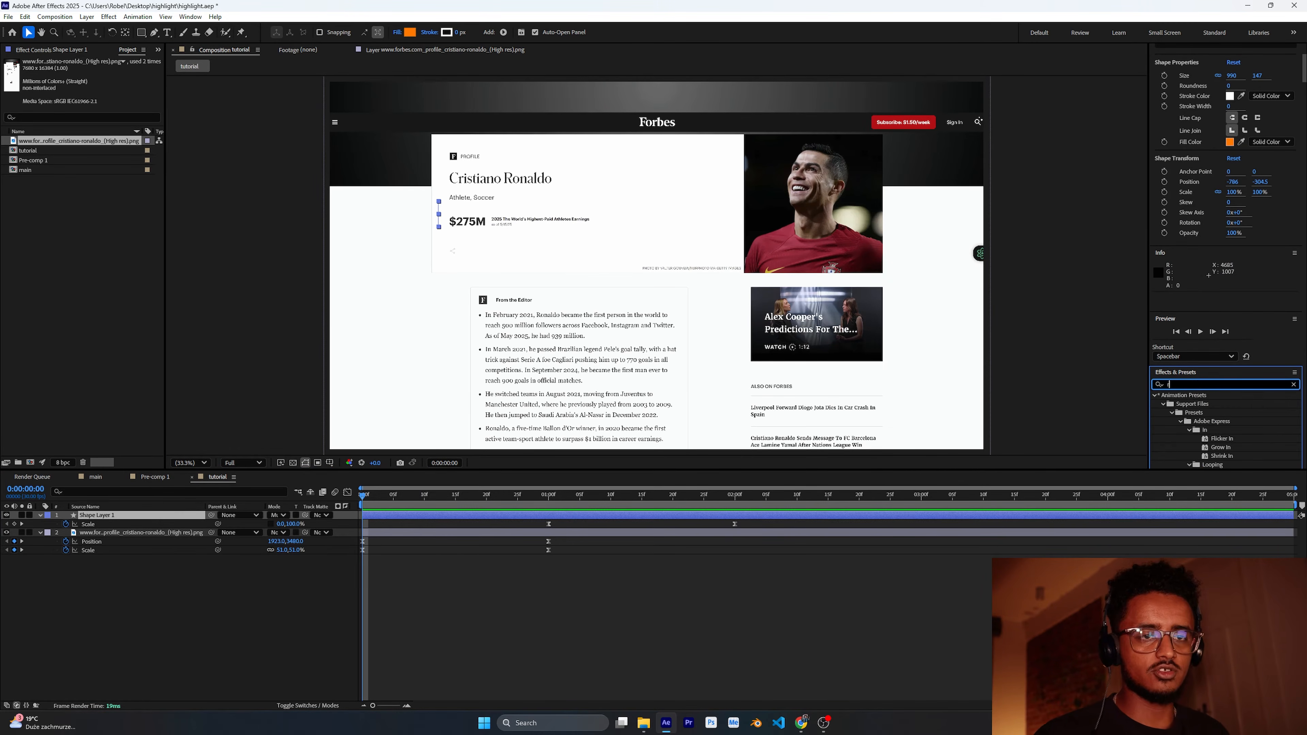
{"action": "type", "text": "u"}
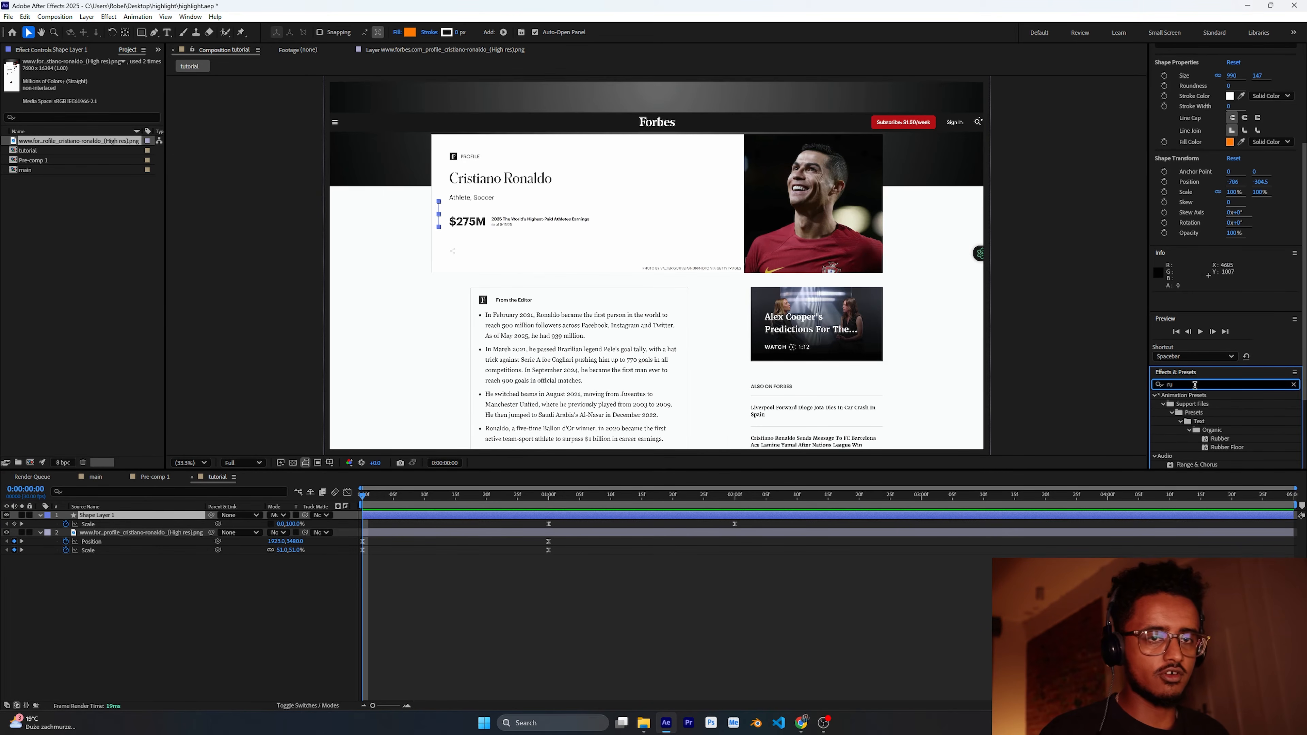
{"action": "key", "text": "BackSpace"}
{"action": "type", "text": "ou"}
{"action": "scroll", "coordinate": [1218, 408], "scroll_direction": "down", "scroll_amount": 3}
{"action": "left_click_drag", "start_coordinate": [1204, 415], "coordinate": [114, 516]}
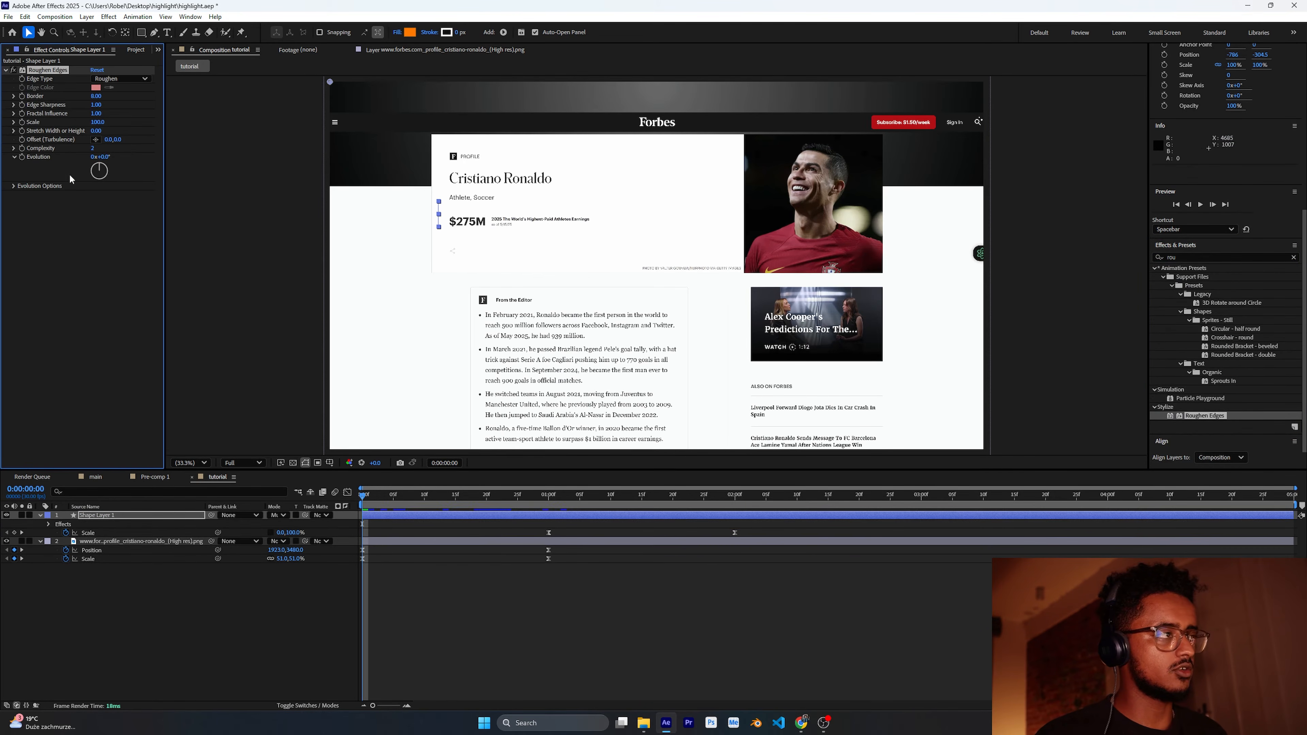
Step: Preview the highlight animation with the Roughen Edges effect
{"action": "key", "text": "space"}
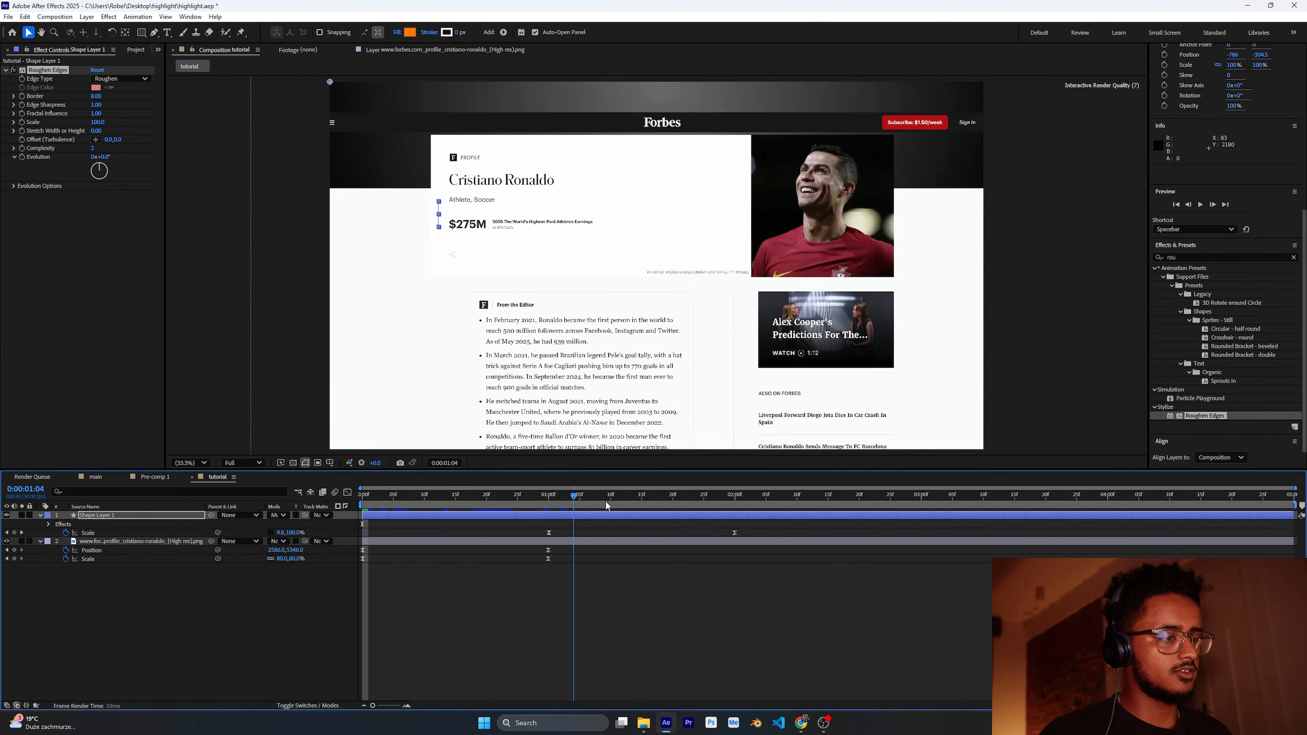
{"action": "left_click", "coordinate": [201, 617]}
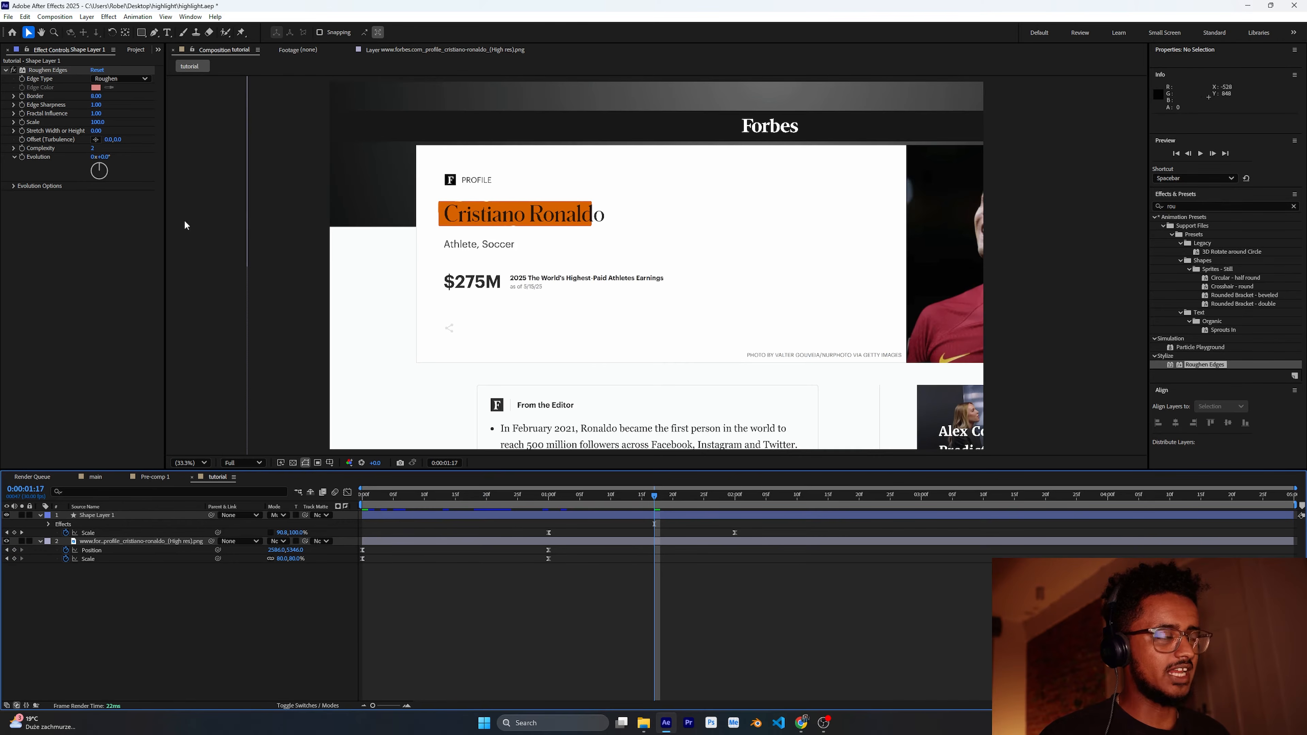
Step: Increase the Roughen Edges border to about 13.5 and set the edge type to Rusty
{"action": "left_click_drag", "start_coordinate": [97, 99], "coordinate": [115, 98]}
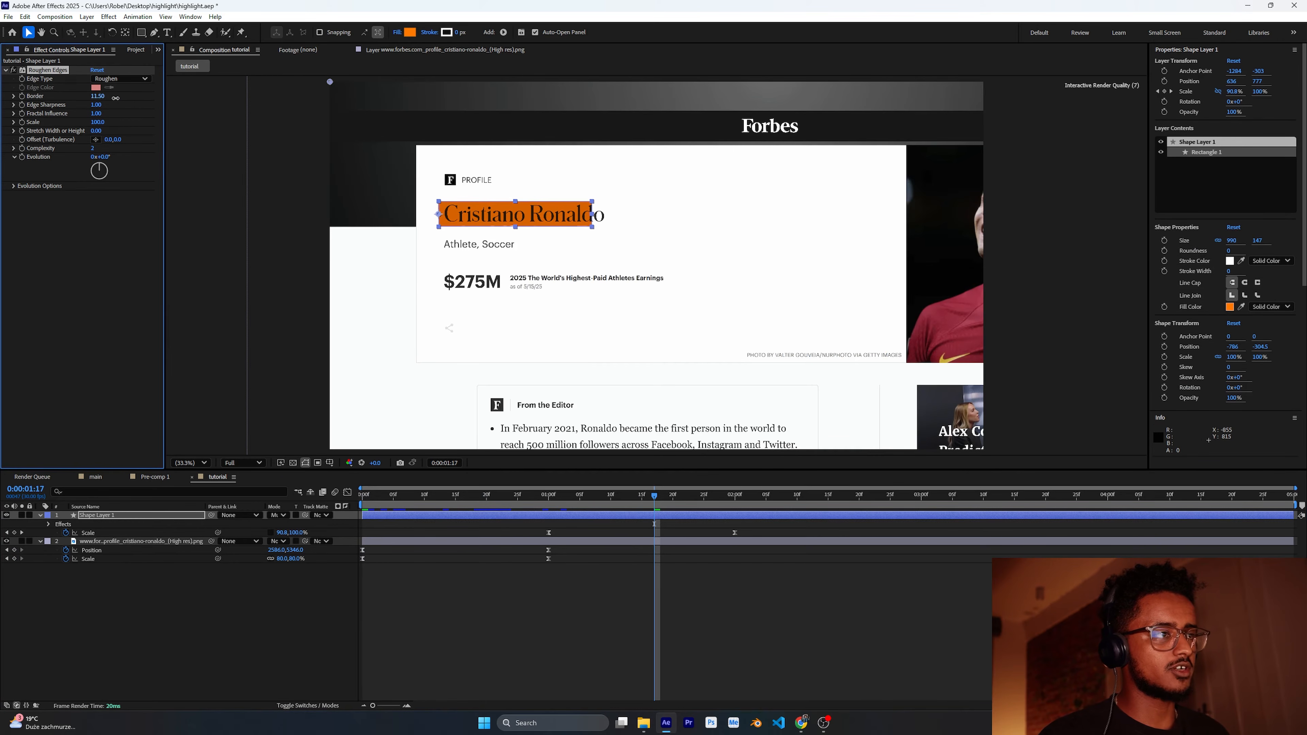
{"action": "left_click", "coordinate": [120, 78]}
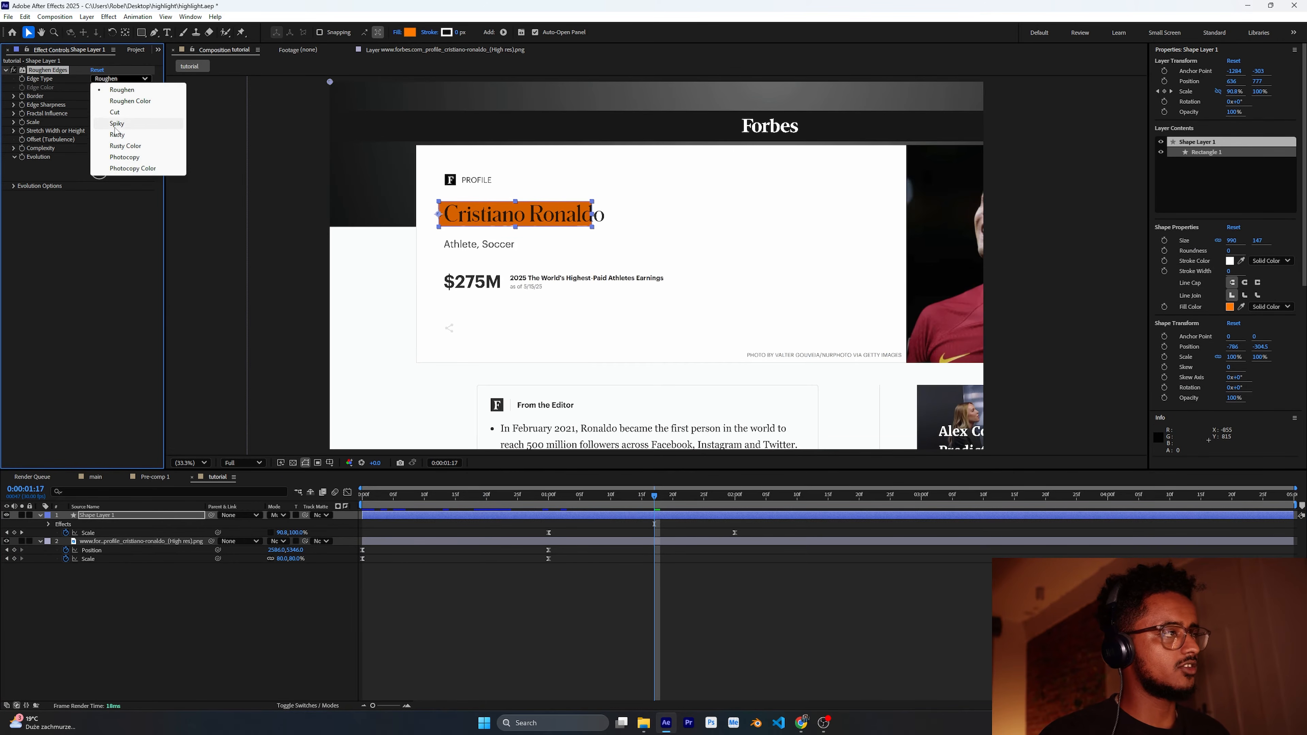
{"action": "left_click", "coordinate": [117, 135]}
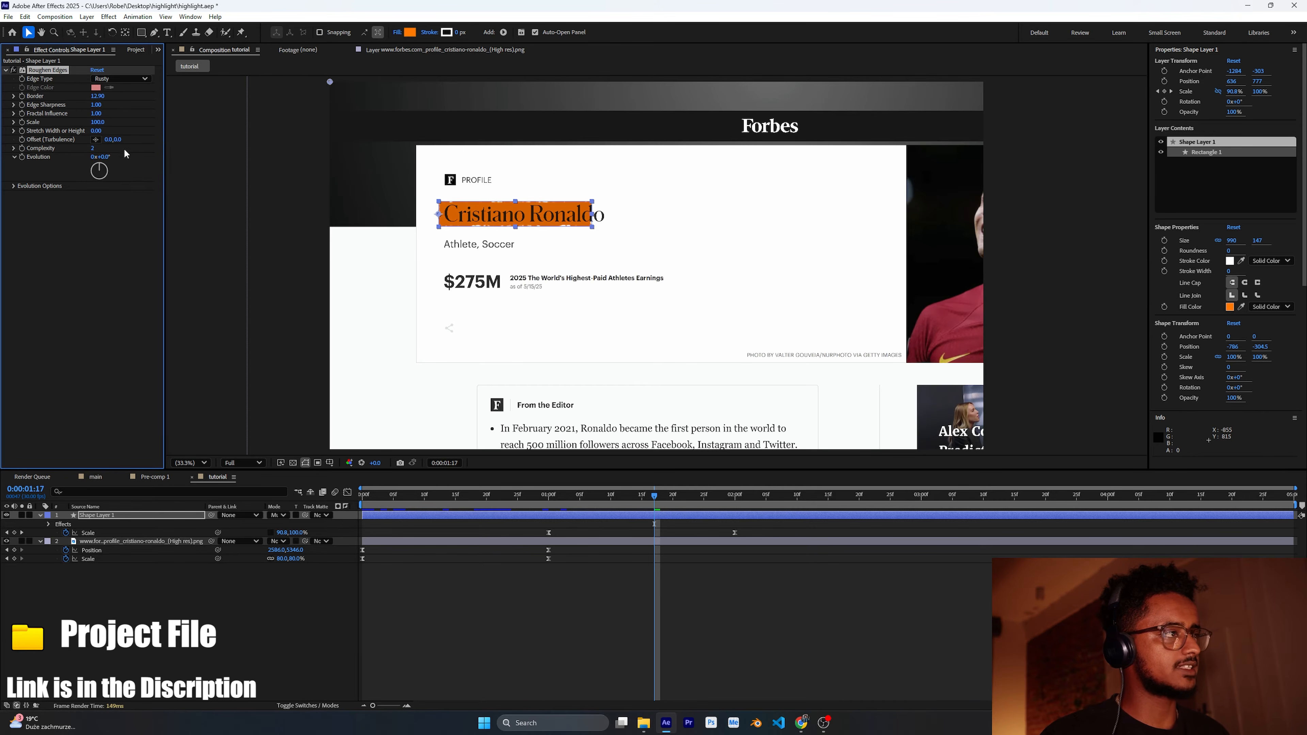
{"action": "left_click", "coordinate": [189, 284]}
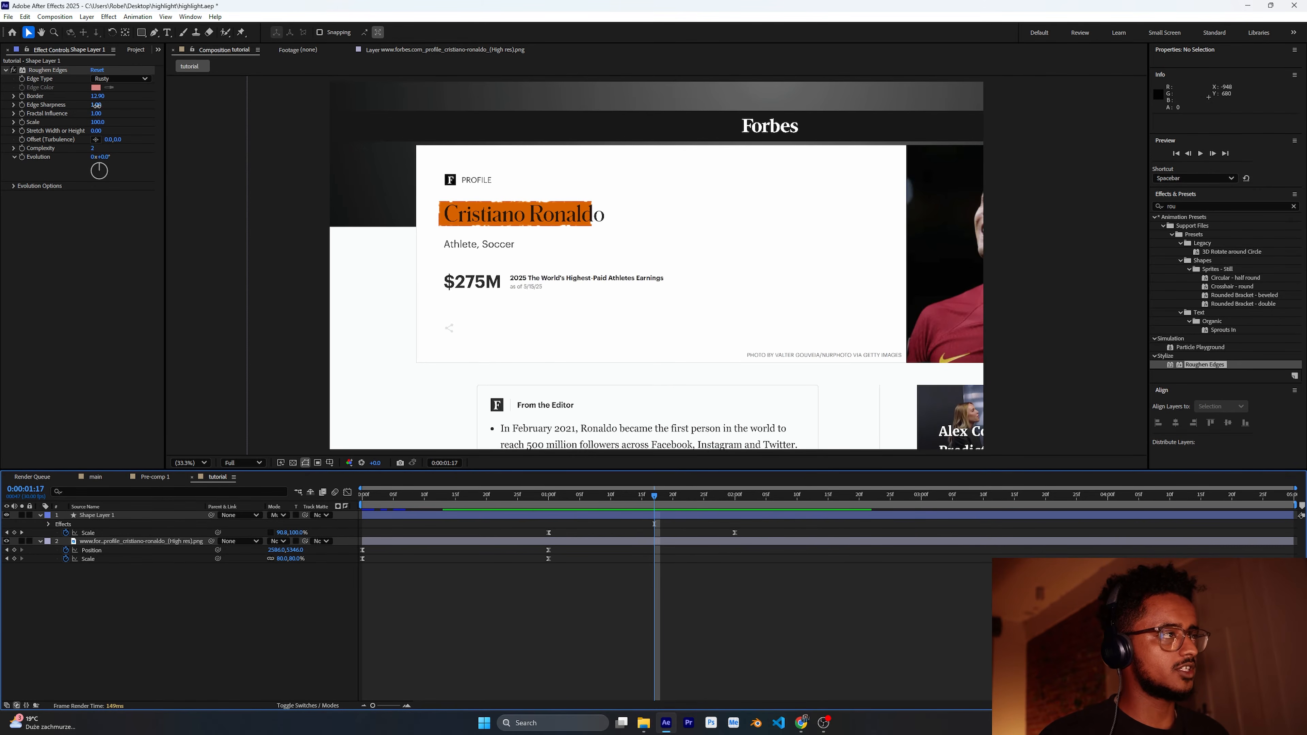
Step: Tune Roughen Edges to Border 14.20, Edge Sharpness 1.11, Fractal Influence 1.00, Scale 124.0 and Complexity 10
{"action": "mouse_move", "coordinate": [97, 104]}
{"action": "left_mouse_down"}
{"action": "mouse_move", "coordinate": [95, 133]}
{"action": "mouse_move", "coordinate": [96, 116]}
{"action": "left_mouse_up"}
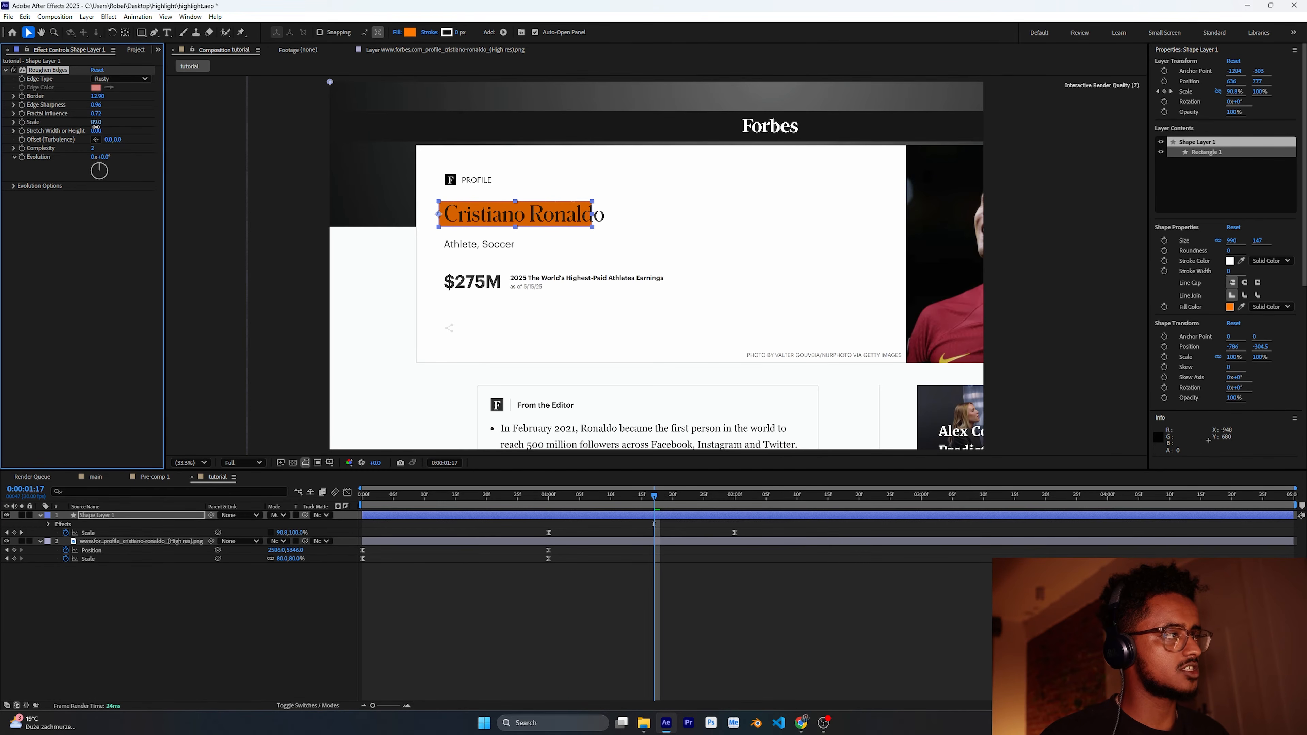
{"action": "left_click", "coordinate": [65, 319]}
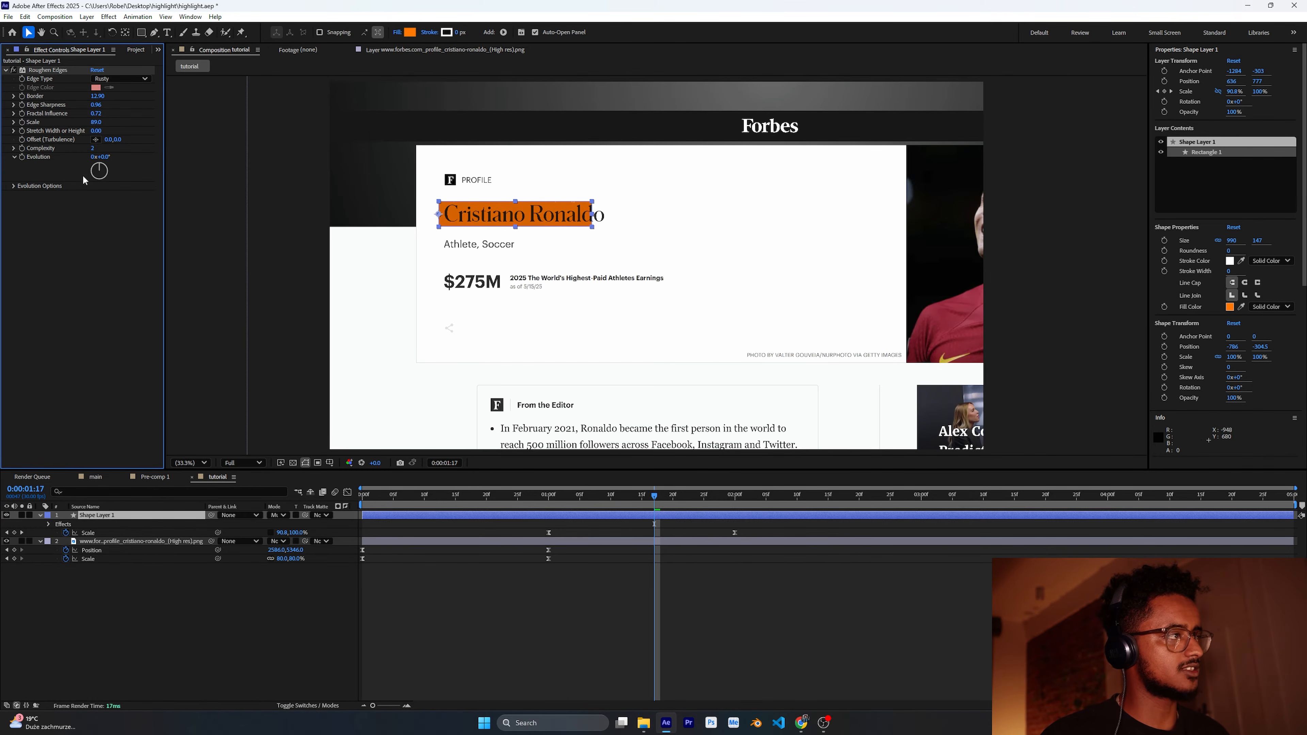
{"action": "left_click_drag", "start_coordinate": [94, 148], "coordinate": [101, 150]}
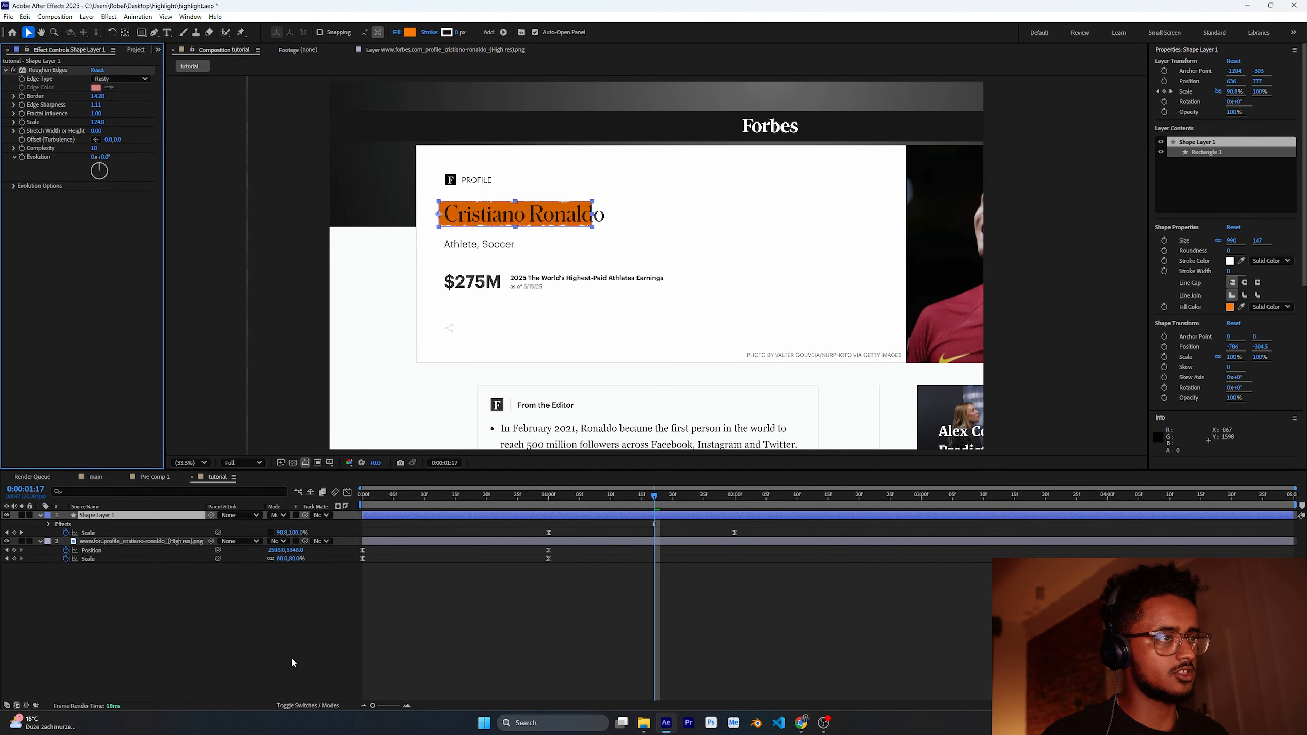
{"action": "left_click", "coordinate": [291, 663]}
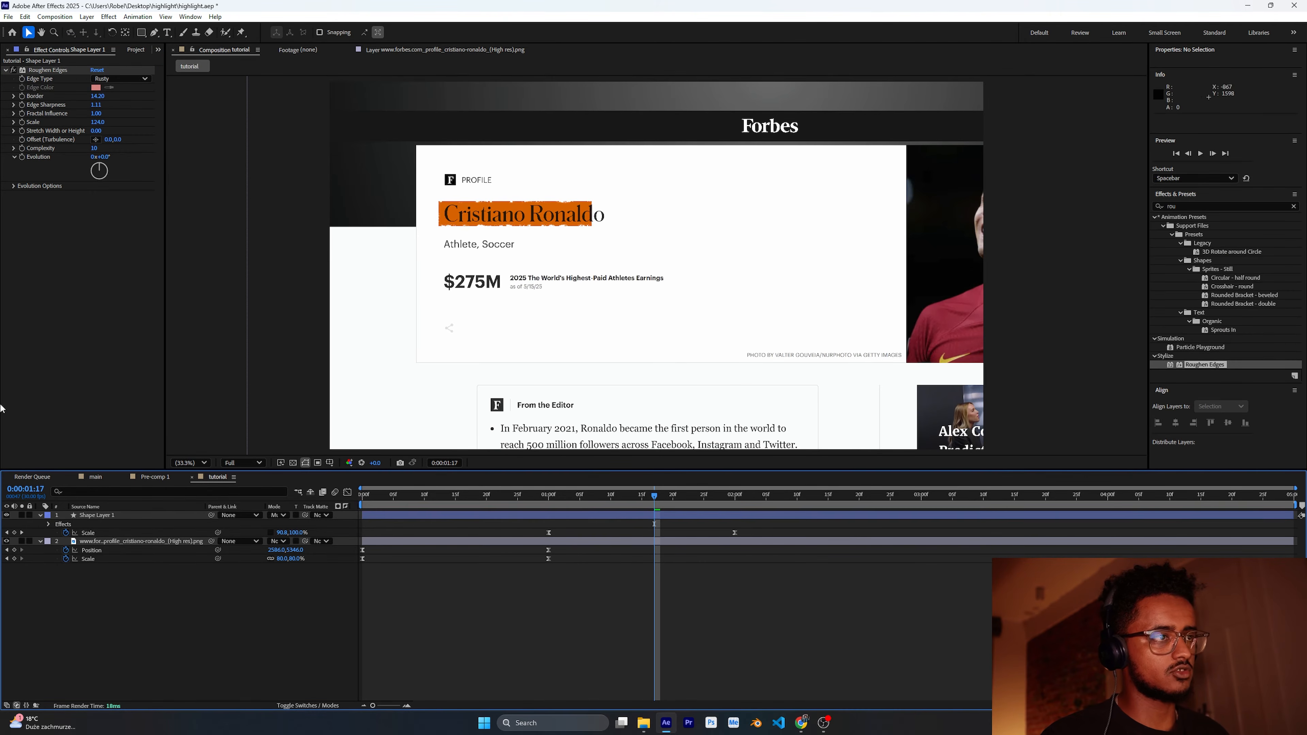
Step: Duplicate the highlight shape layer and shift the duplicate's Scale keyframes later in time
{"action": "left_click_drag", "start_coordinate": [464, 496], "coordinate": [729, 520]}
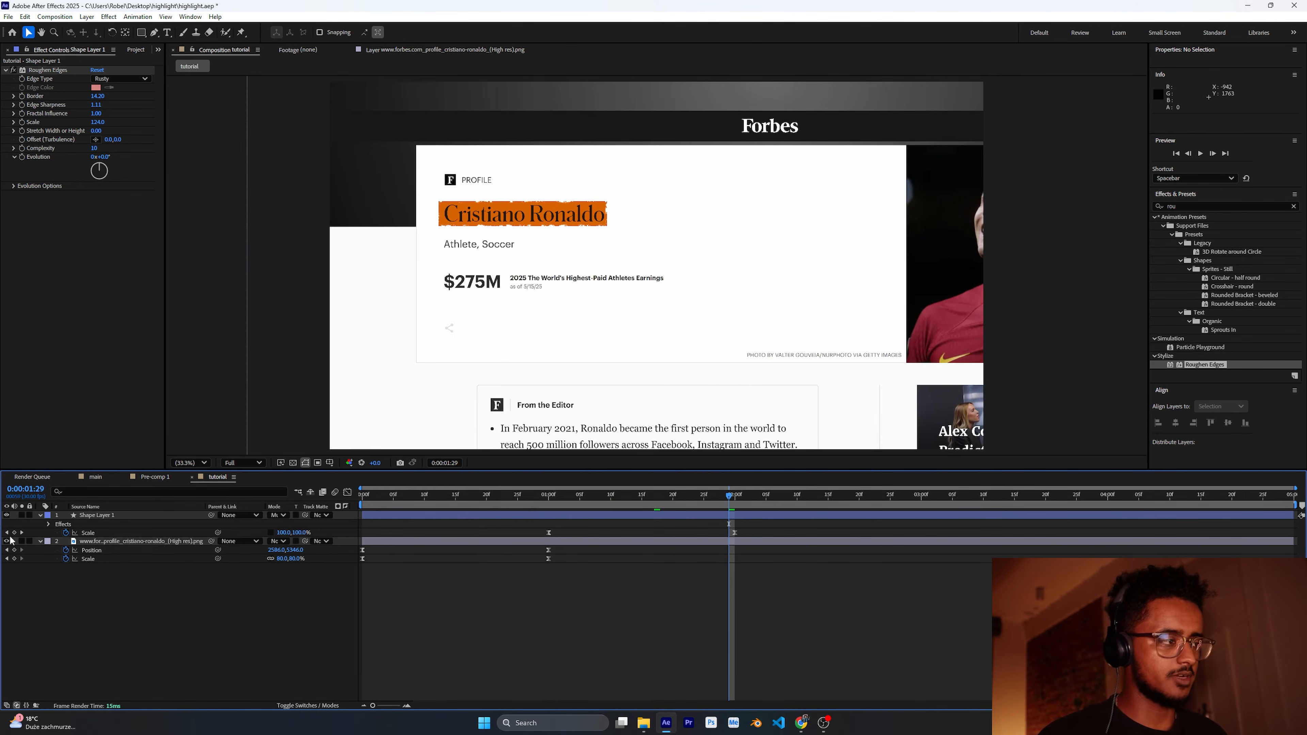
{"action": "left_click", "coordinate": [97, 516]}
{"action": "key", "text": "ctrl+d"}
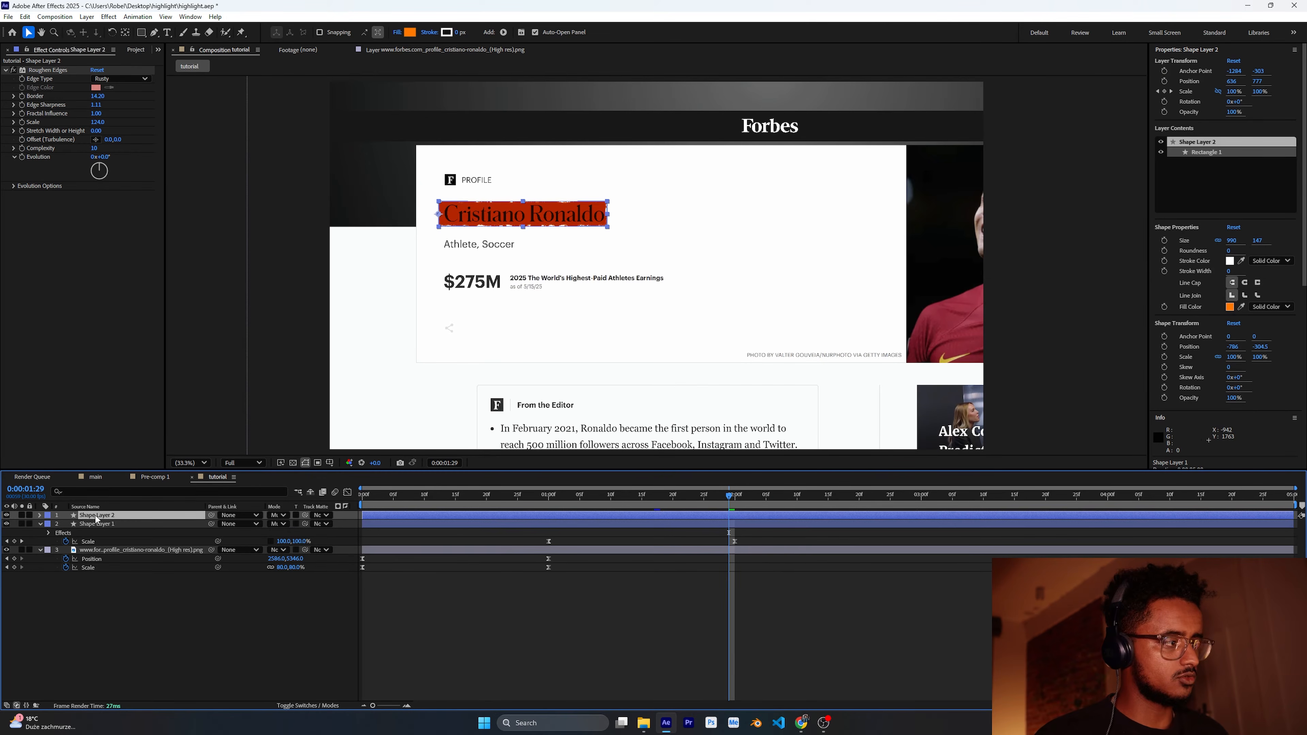
{"action": "key", "text": "u"}
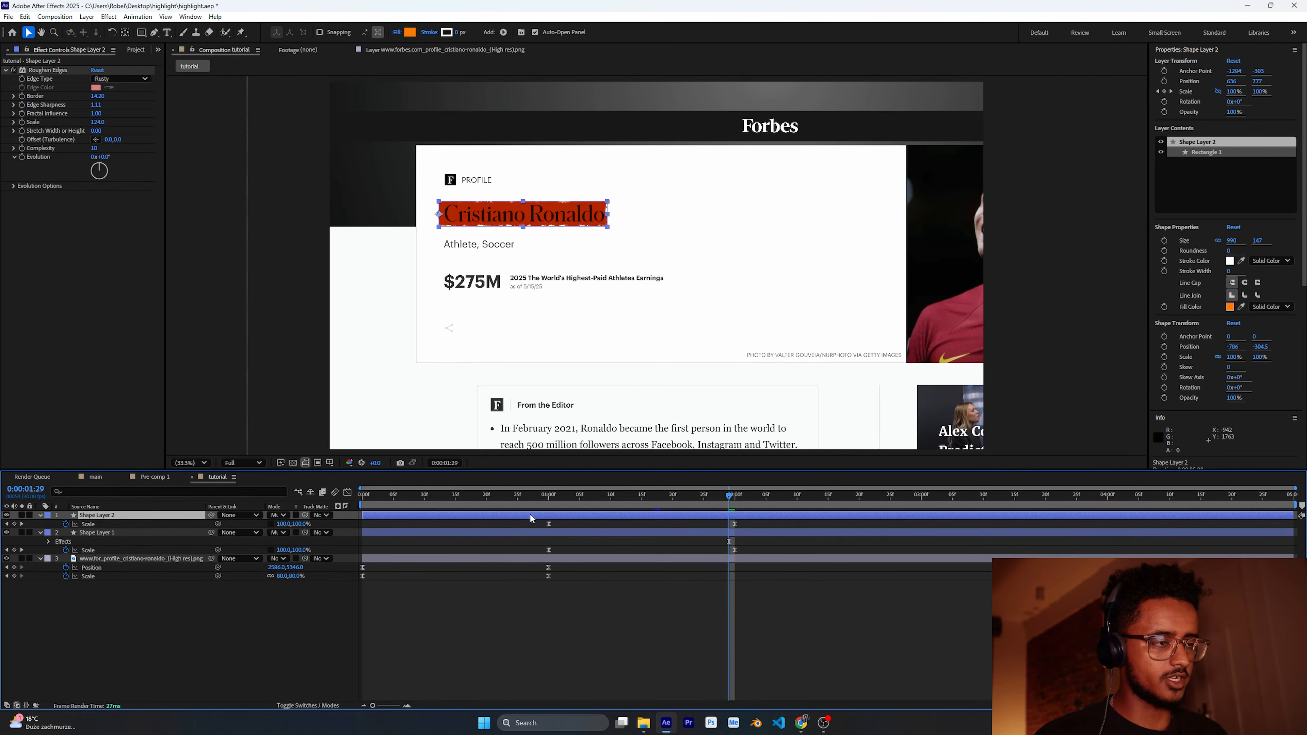
{"action": "left_click_drag", "start_coordinate": [552, 521], "coordinate": [699, 519]}
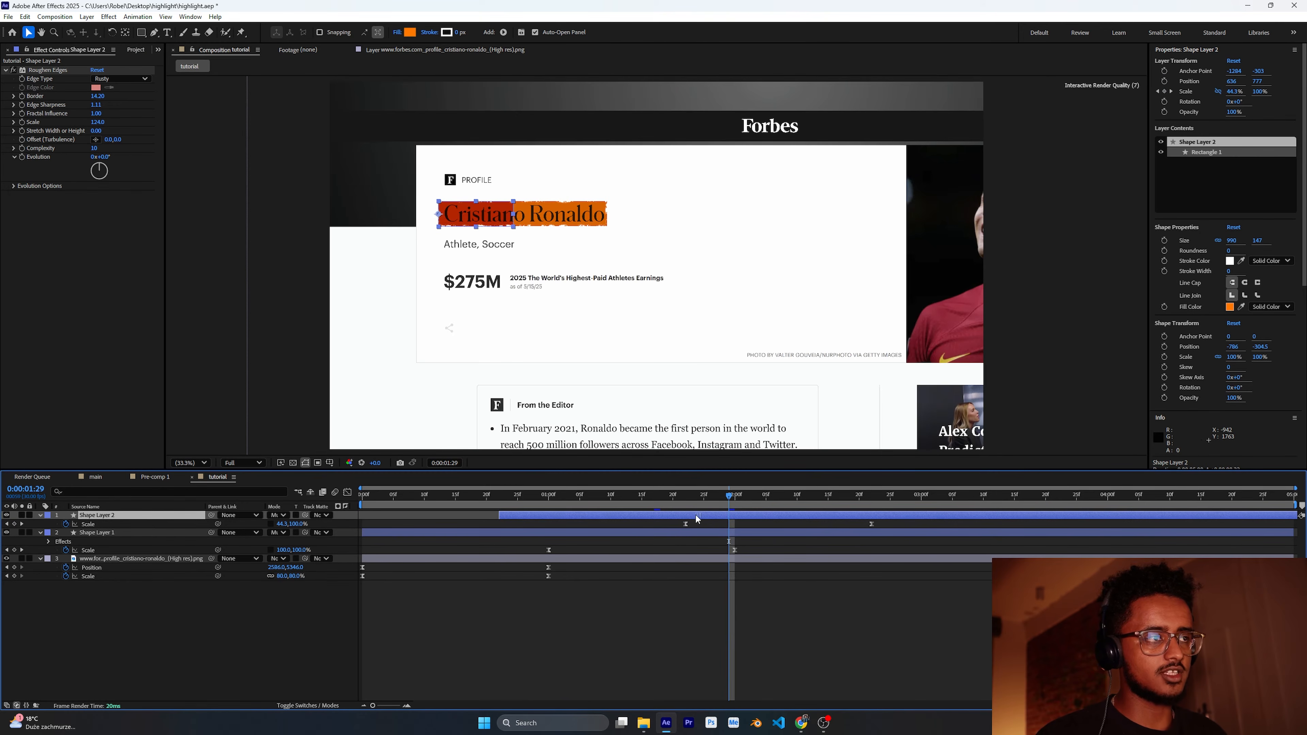
Step: Move the duplicate highlight down over $275M and shrink it to fit that figure
{"action": "left_click_drag", "start_coordinate": [482, 219], "coordinate": [484, 285]}
{"action": "left_click_drag", "start_coordinate": [735, 496], "coordinate": [791, 499]}
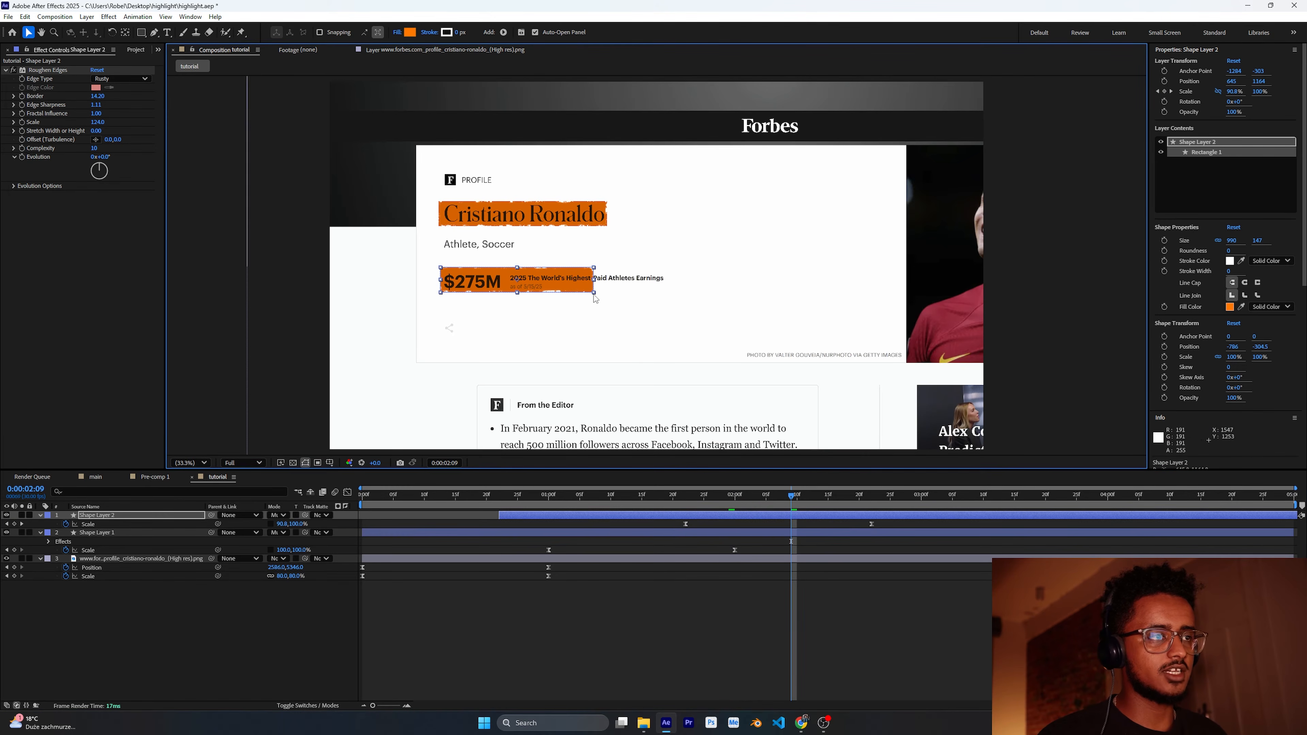
{"action": "left_click_drag", "start_coordinate": [595, 296], "coordinate": [506, 295]}
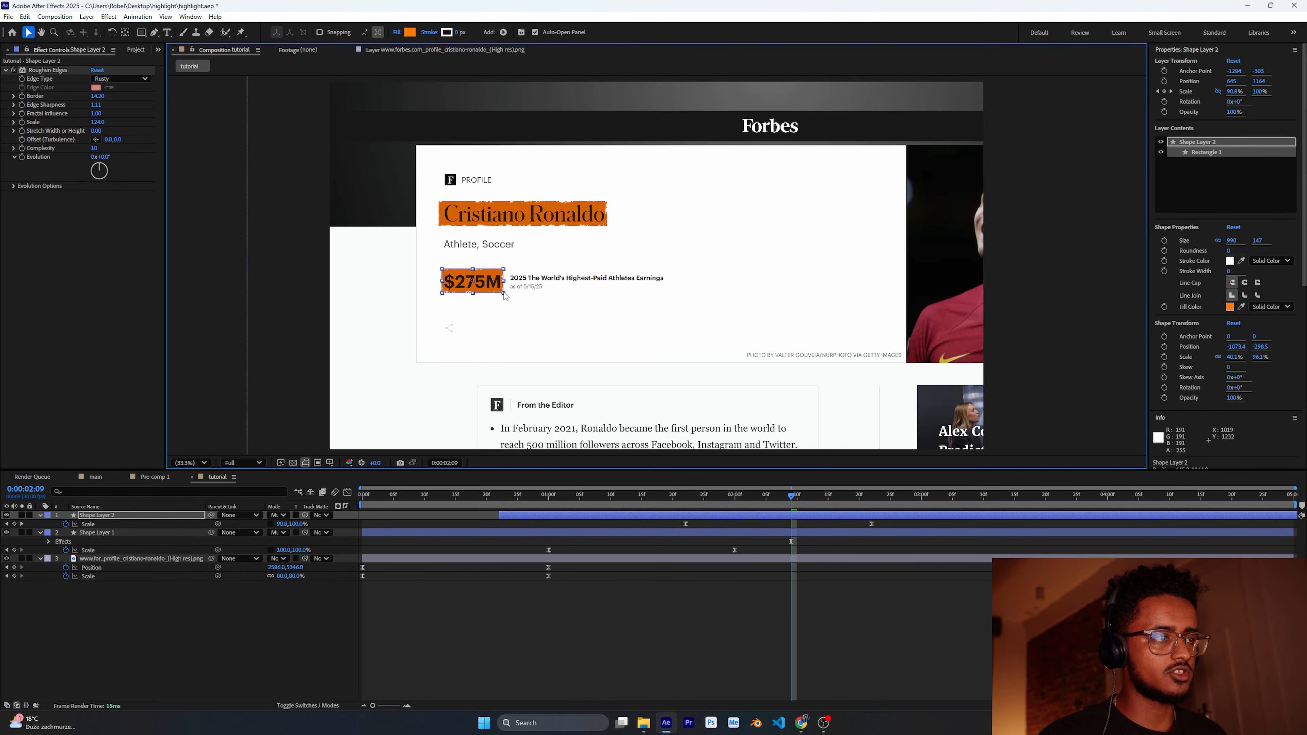
{"action": "left_click_drag", "start_coordinate": [642, 496], "coordinate": [726, 502]}
{"action": "mouse_move", "coordinate": [802, 502]}
{"action": "left_mouse_down"}
{"action": "mouse_move", "coordinate": [665, 502]}
{"action": "mouse_move", "coordinate": [800, 507]}
{"action": "left_mouse_up"}
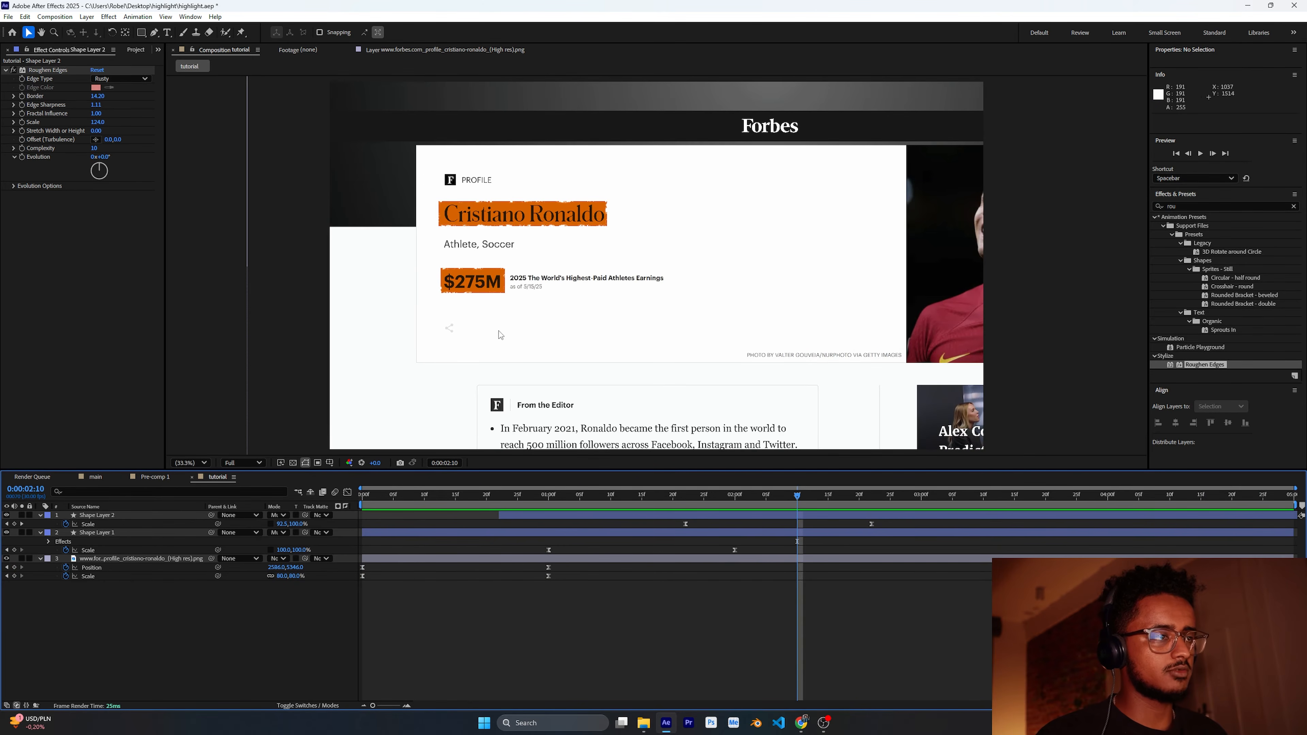
{"action": "left_click", "coordinate": [493, 290]}
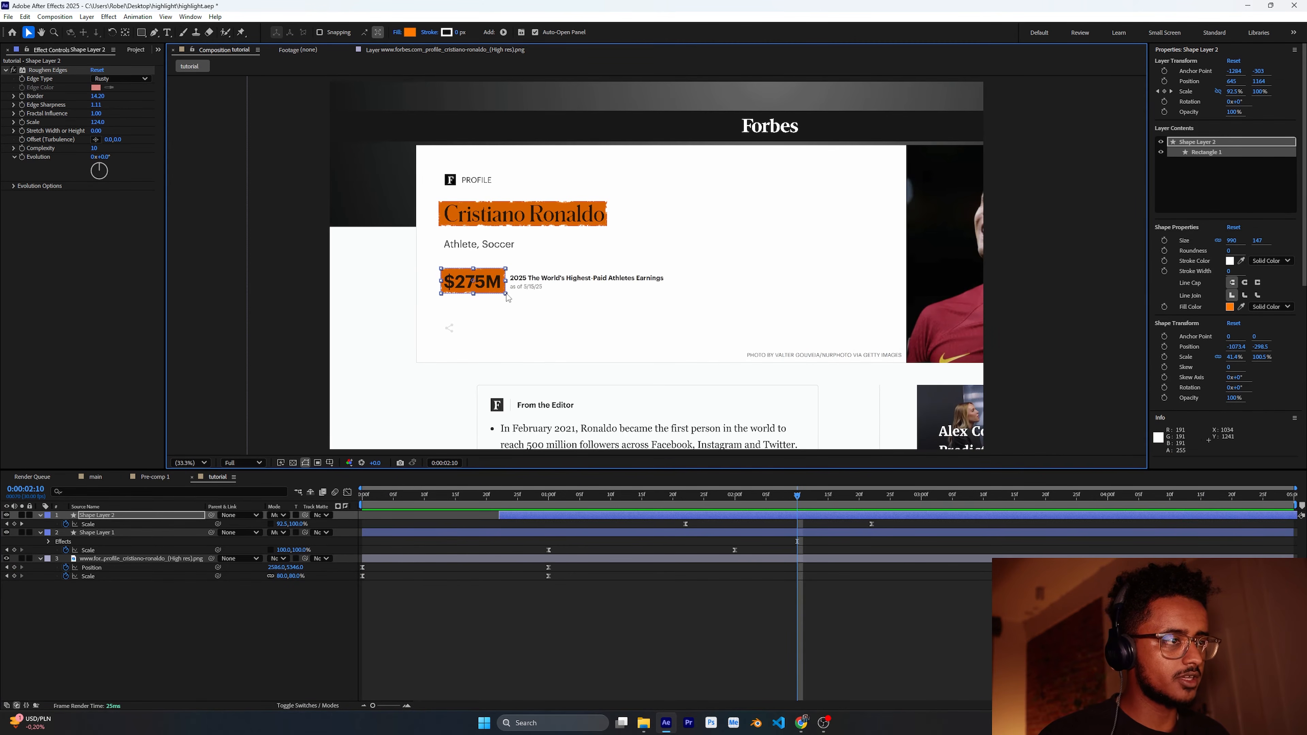
{"action": "left_click_drag", "start_coordinate": [506, 297], "coordinate": [485, 287]}
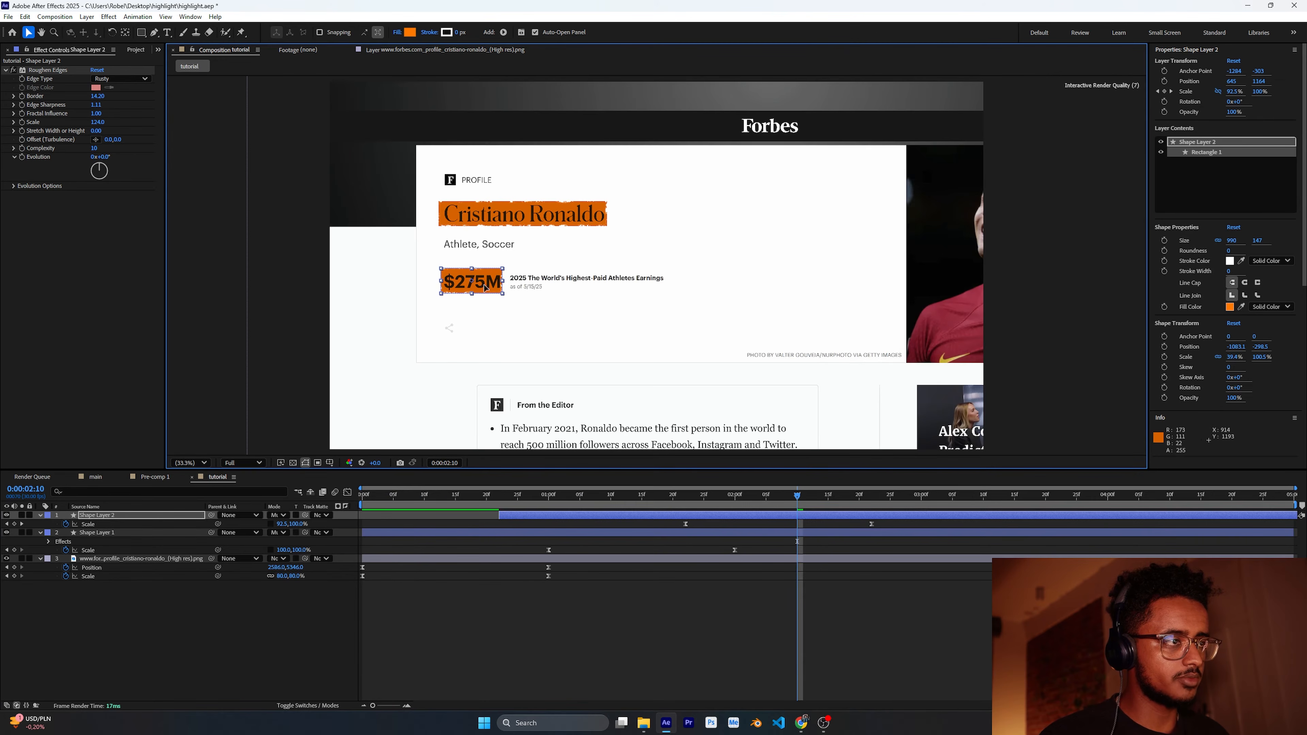
{"action": "left_click", "coordinate": [762, 453]}
Step: Scrub through the timeline to review both highlight animations
{"action": "left_click", "coordinate": [795, 495]}
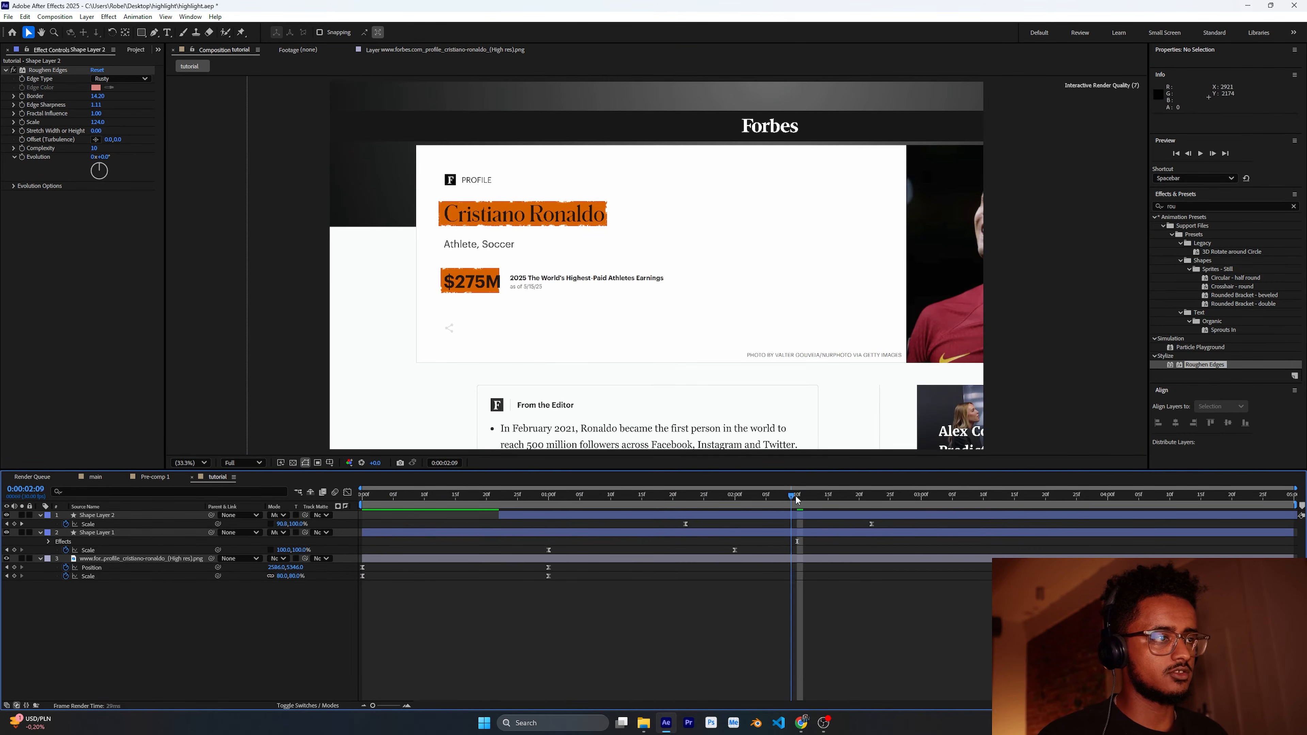
{"action": "left_click_drag", "start_coordinate": [795, 495], "coordinate": [896, 496]}
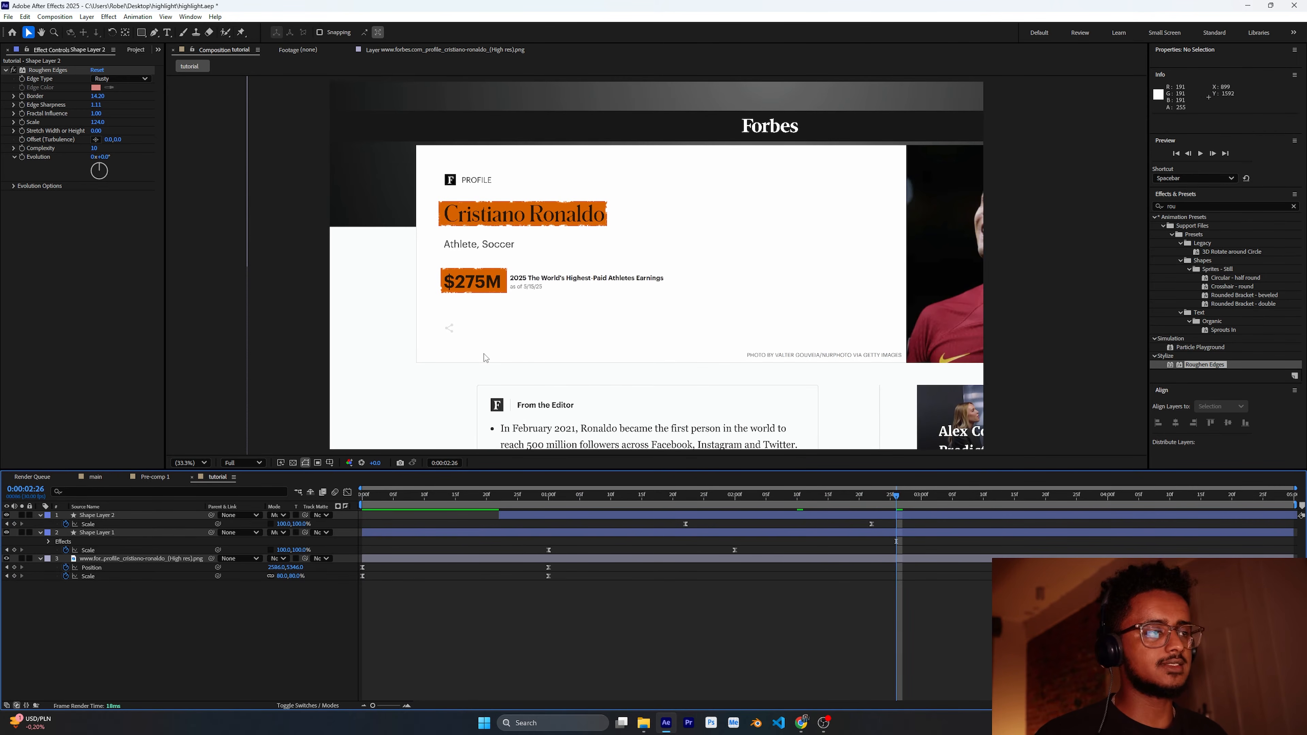
{"action": "left_click", "coordinate": [890, 493]}
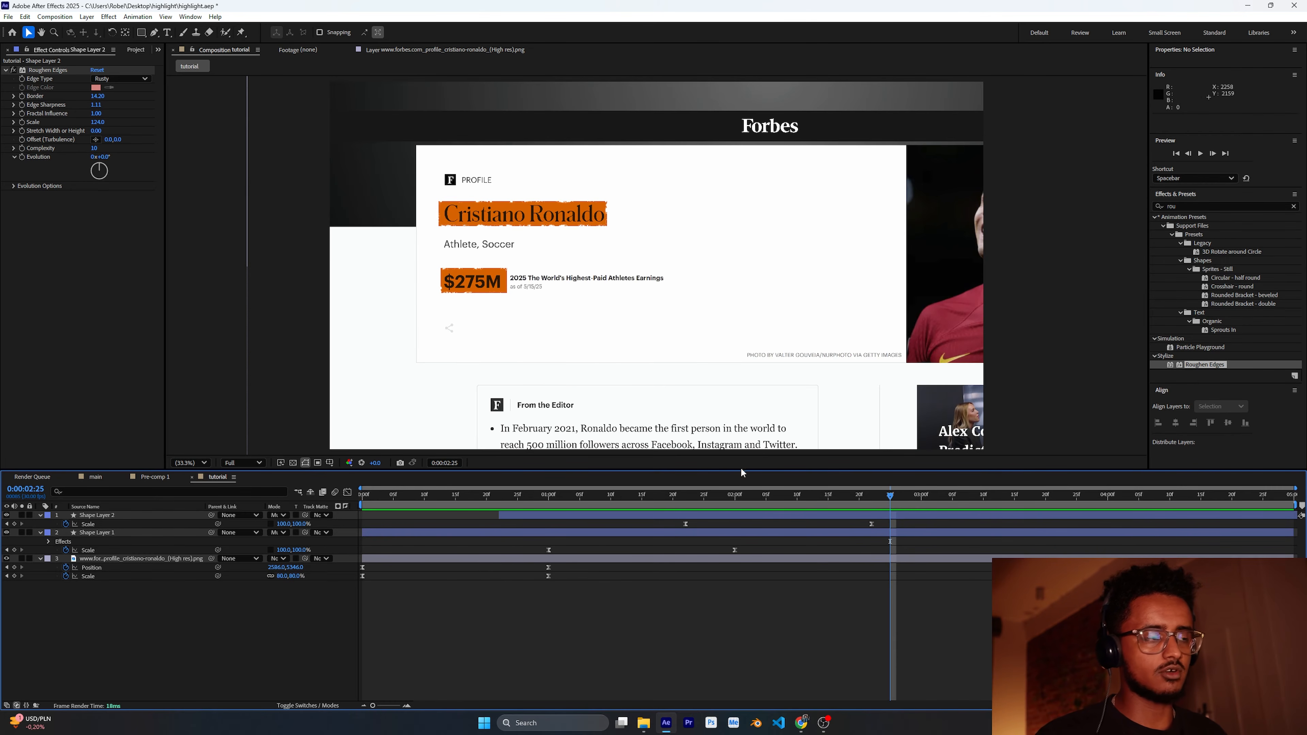
{"action": "left_click_drag", "start_coordinate": [887, 492], "coordinate": [549, 501]}
Step: Add Position and Scale keyframes to the screenshot layer at 0:00:02:22
{"action": "left_click", "coordinate": [430, 558]}
{"action": "left_click_drag", "start_coordinate": [569, 565], "coordinate": [511, 596]}
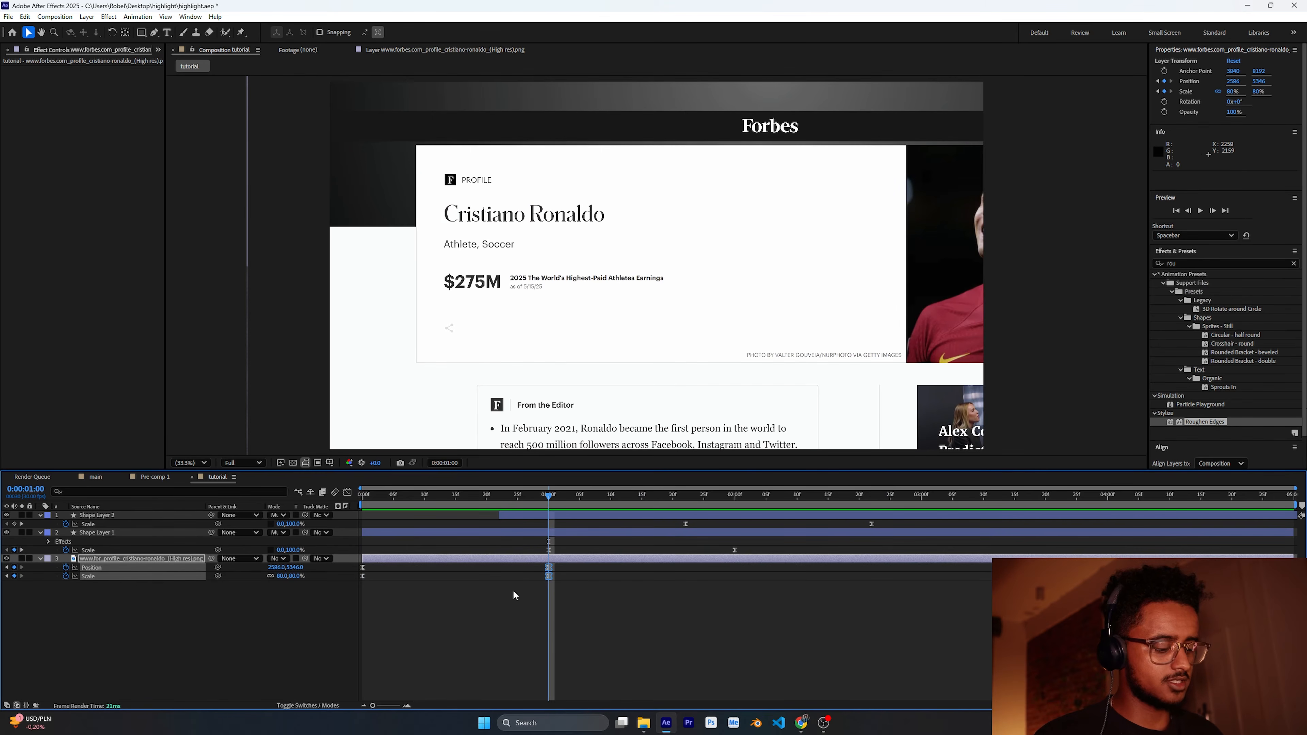
{"action": "left_click_drag", "start_coordinate": [587, 493], "coordinate": [869, 503]}
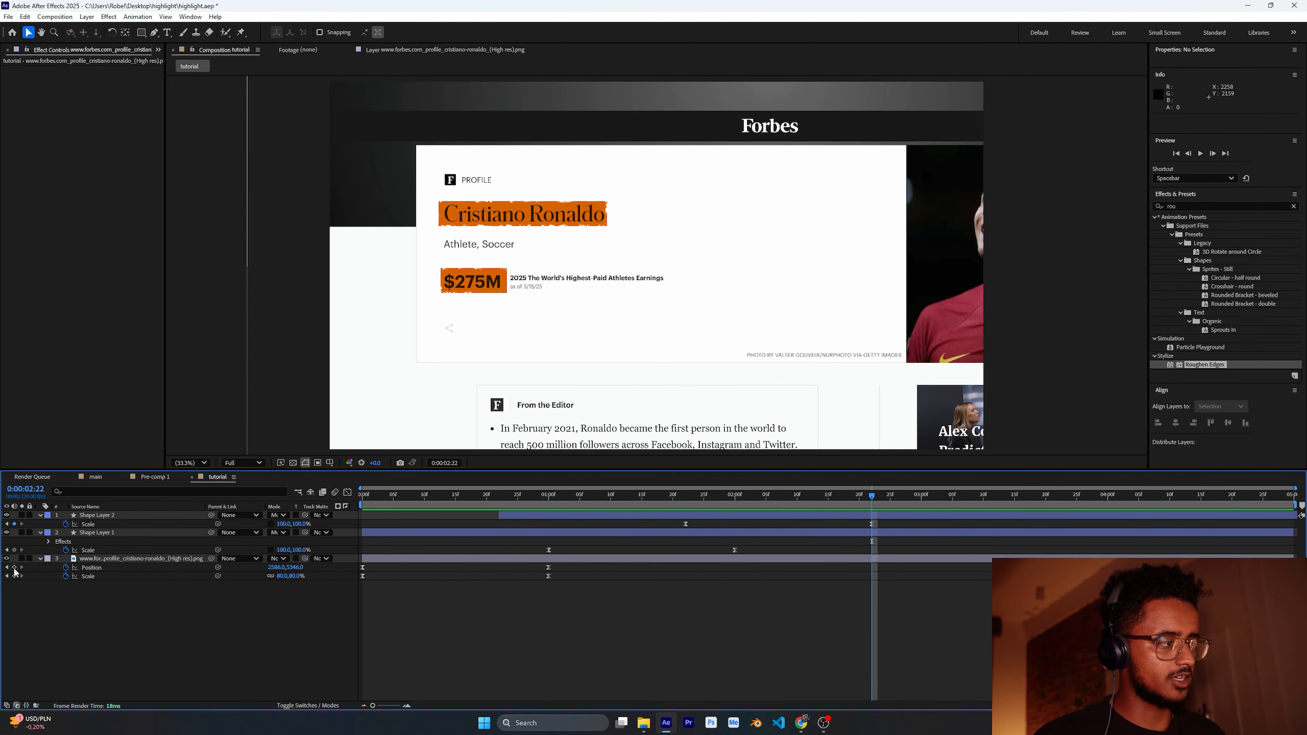
{"action": "left_click", "coordinate": [14, 568]}
{"action": "left_click_drag", "start_coordinate": [872, 495], "coordinate": [1015, 510]}
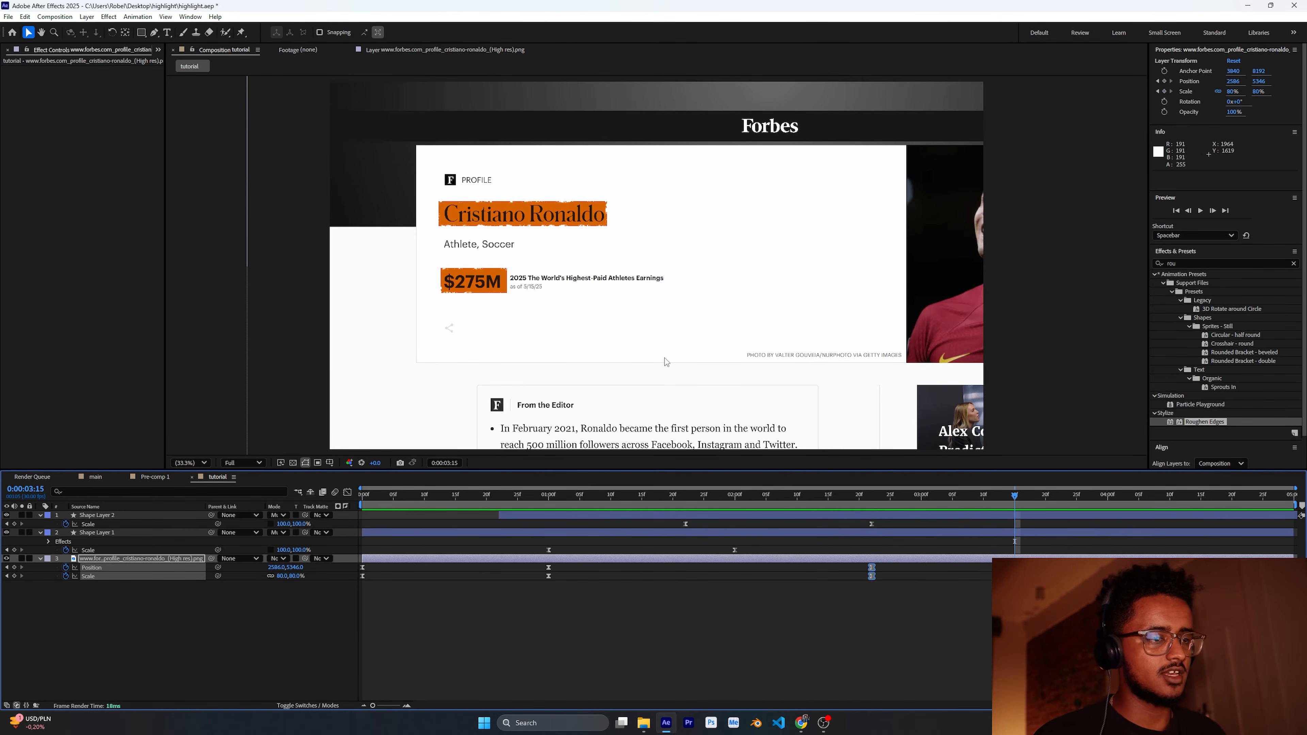
{"action": "left_click_drag", "start_coordinate": [664, 357], "coordinate": [662, 247]}
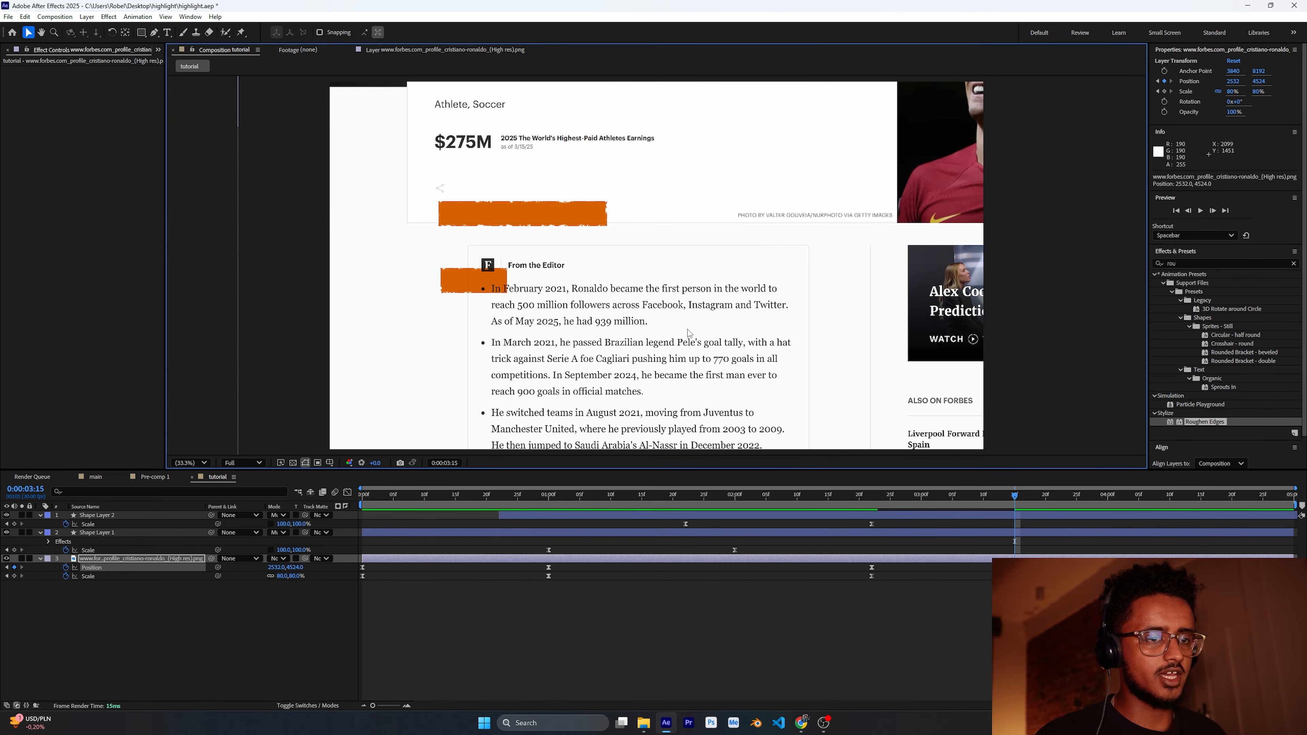
{"action": "left_click_drag", "start_coordinate": [689, 333], "coordinate": [690, 224]}
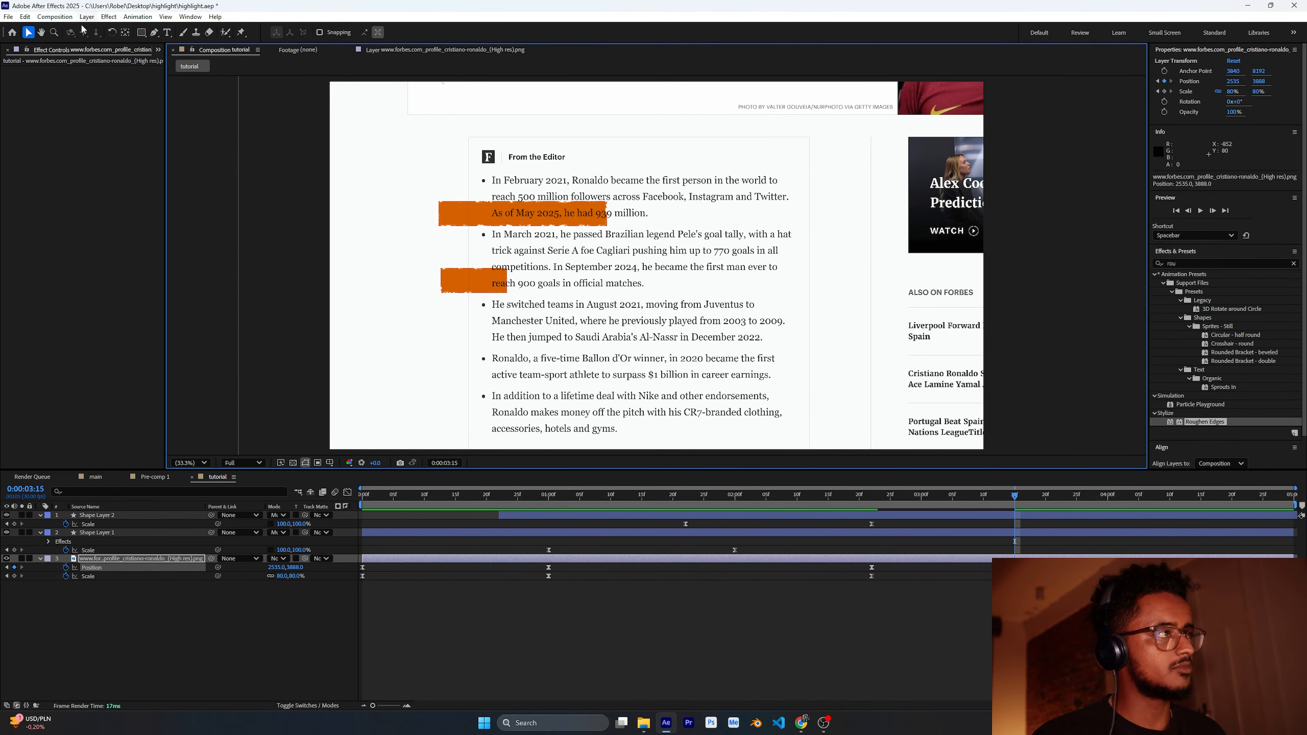
{"action": "left_click", "coordinate": [25, 17]}
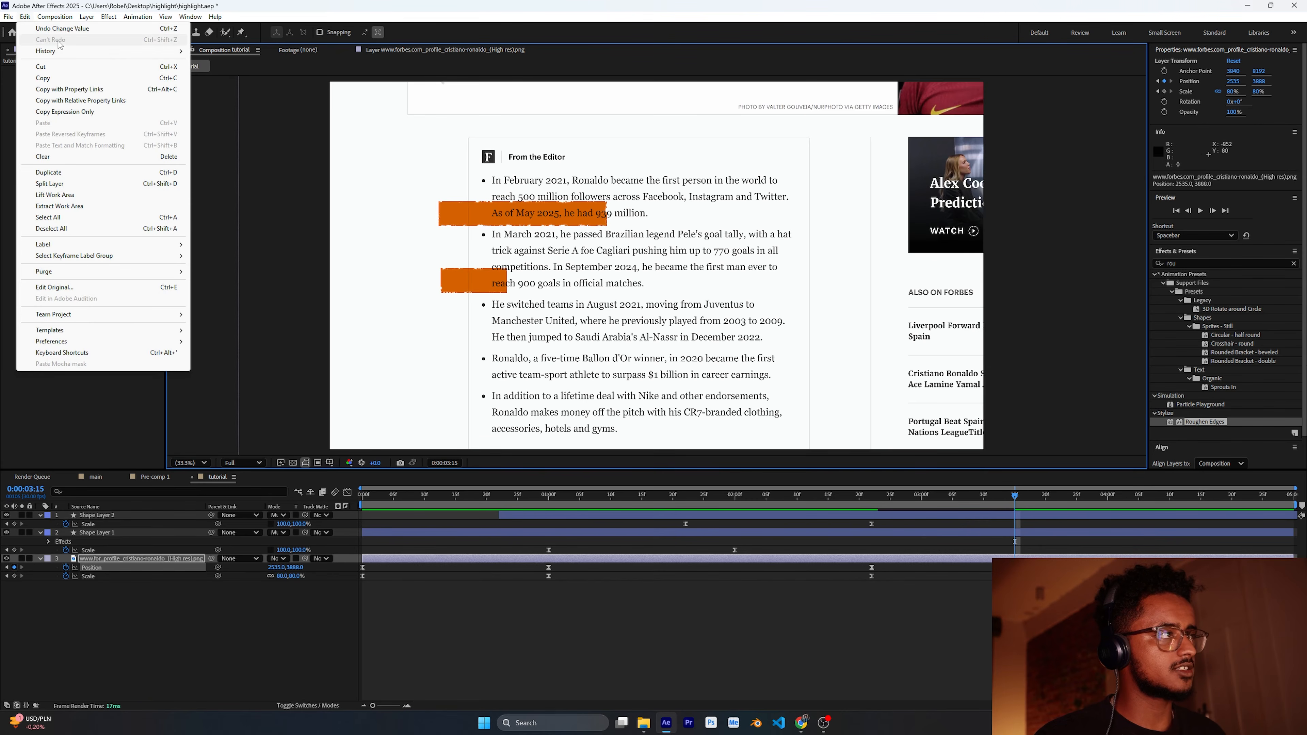
{"action": "left_click", "coordinate": [62, 28]}
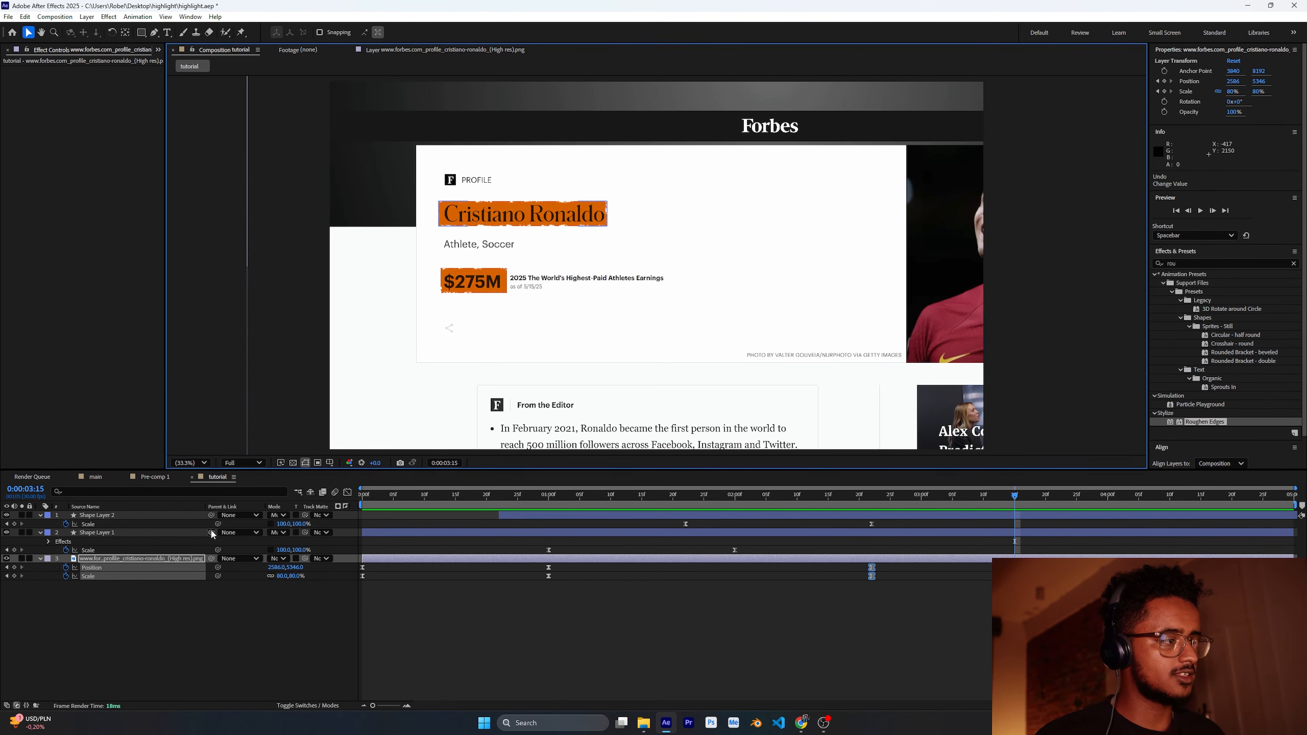
Step: Parent both highlight shape layers to the Forbes screenshot layer
{"action": "left_click_drag", "start_coordinate": [212, 534], "coordinate": [158, 561]}
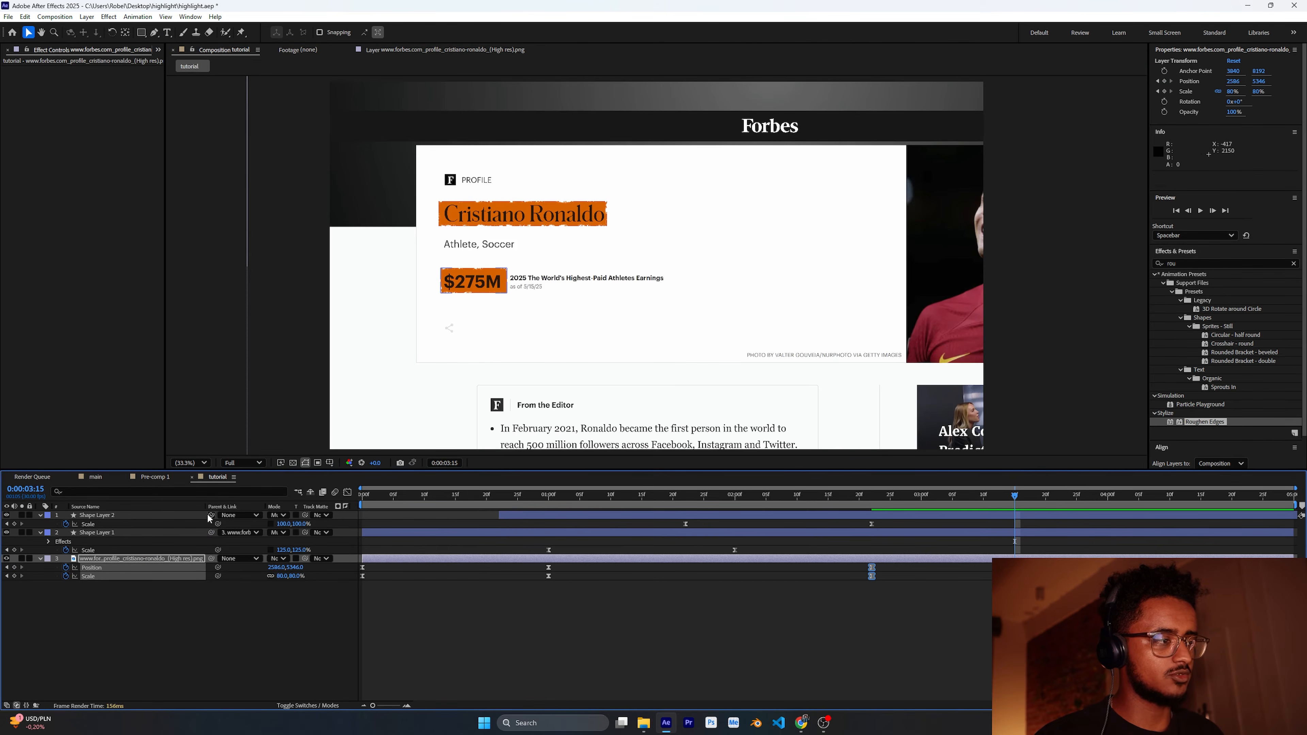
{"action": "left_click_drag", "start_coordinate": [211, 515], "coordinate": [118, 559]}
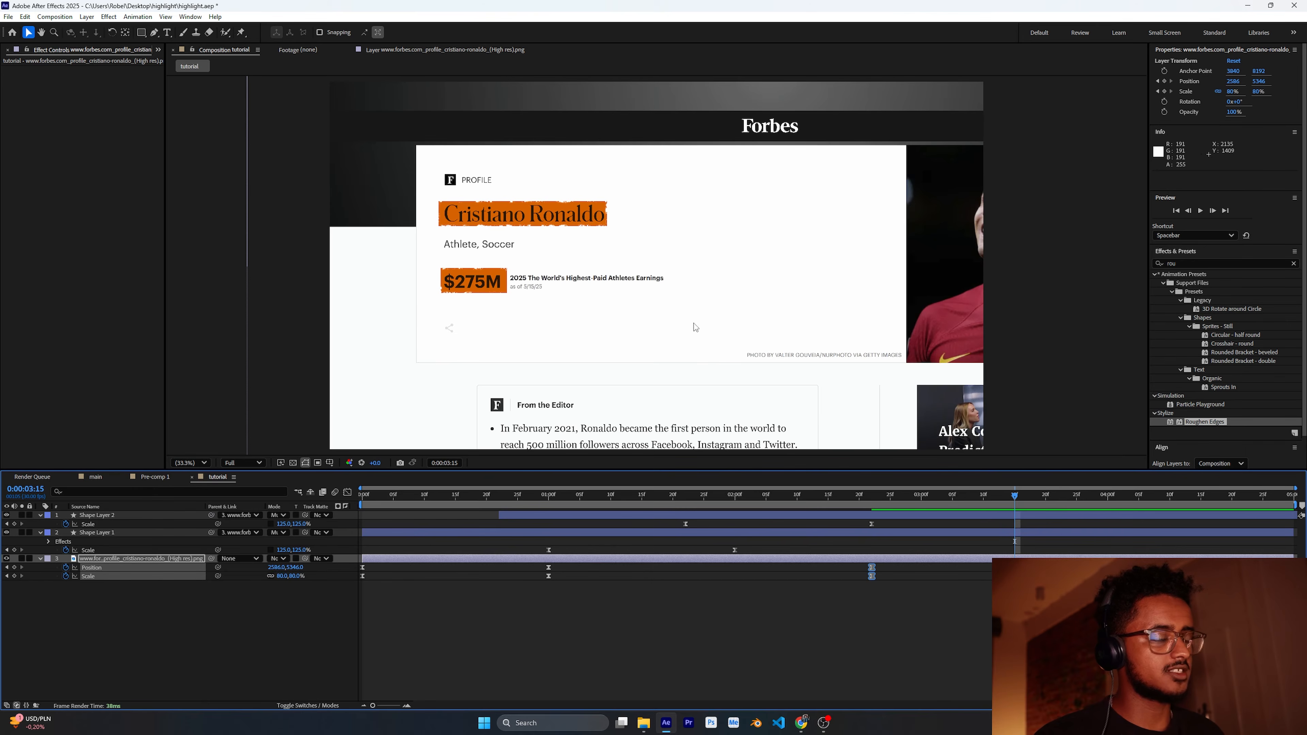
Step: At 0:00:03:15, move the screenshot up and scale it to 115% to frame the editor's bullet list
{"action": "left_click_drag", "start_coordinate": [709, 377], "coordinate": [688, 278]}
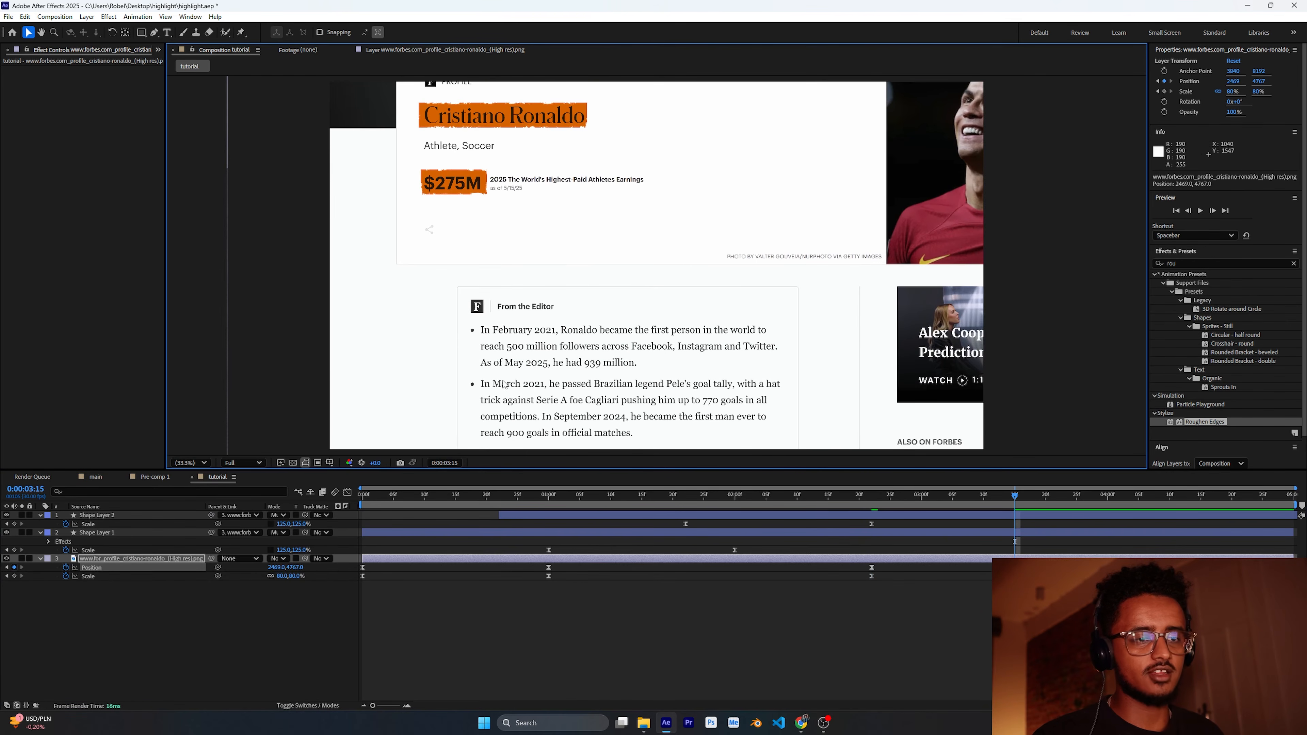
{"action": "left_click_drag", "start_coordinate": [652, 367], "coordinate": [662, 203]}
{"action": "mouse_move", "coordinate": [665, 340]}
{"action": "left_mouse_down"}
{"action": "mouse_move", "coordinate": [668, 300]}
{"action": "mouse_move", "coordinate": [673, 320]}
{"action": "mouse_move", "coordinate": [692, 282]}
{"action": "mouse_move", "coordinate": [687, 314]}
{"action": "mouse_move", "coordinate": [658, 322]}
{"action": "left_mouse_up"}
{"action": "left_click_drag", "start_coordinate": [555, 273], "coordinate": [555, 285]}
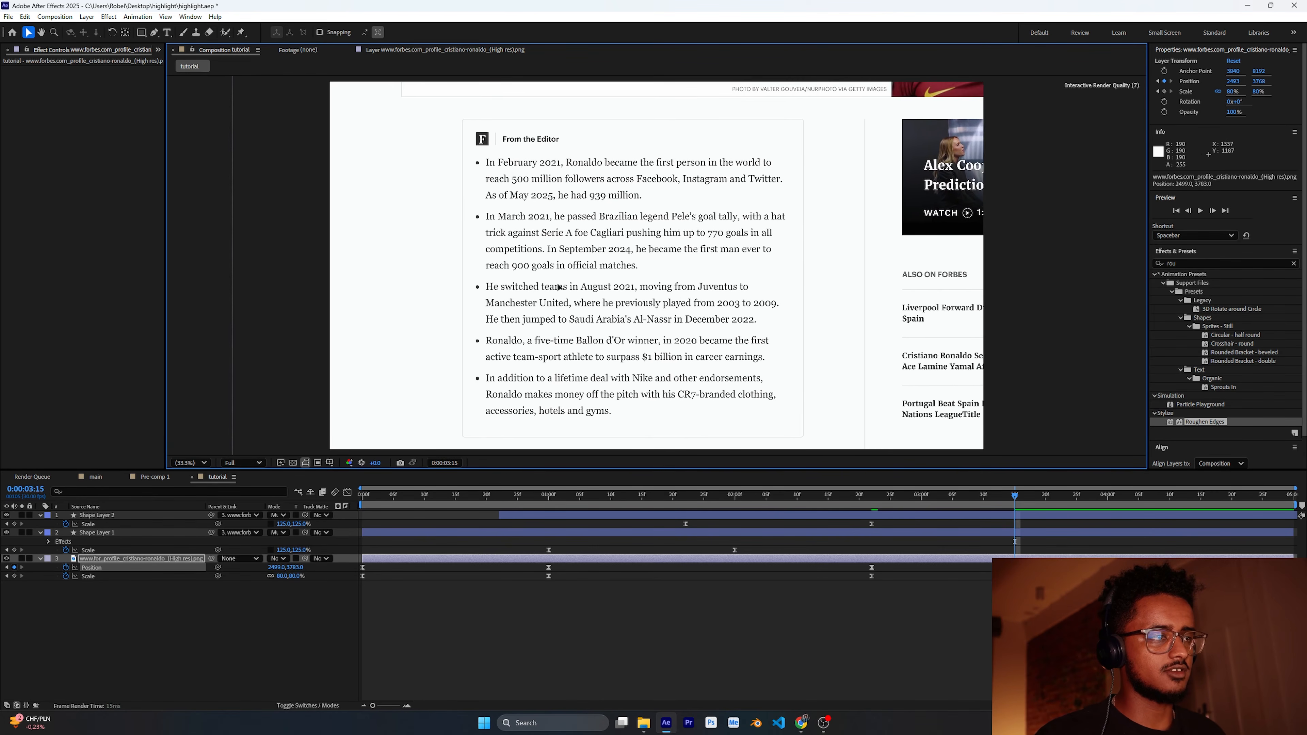
{"action": "left_click_drag", "start_coordinate": [283, 578], "coordinate": [763, 430]}
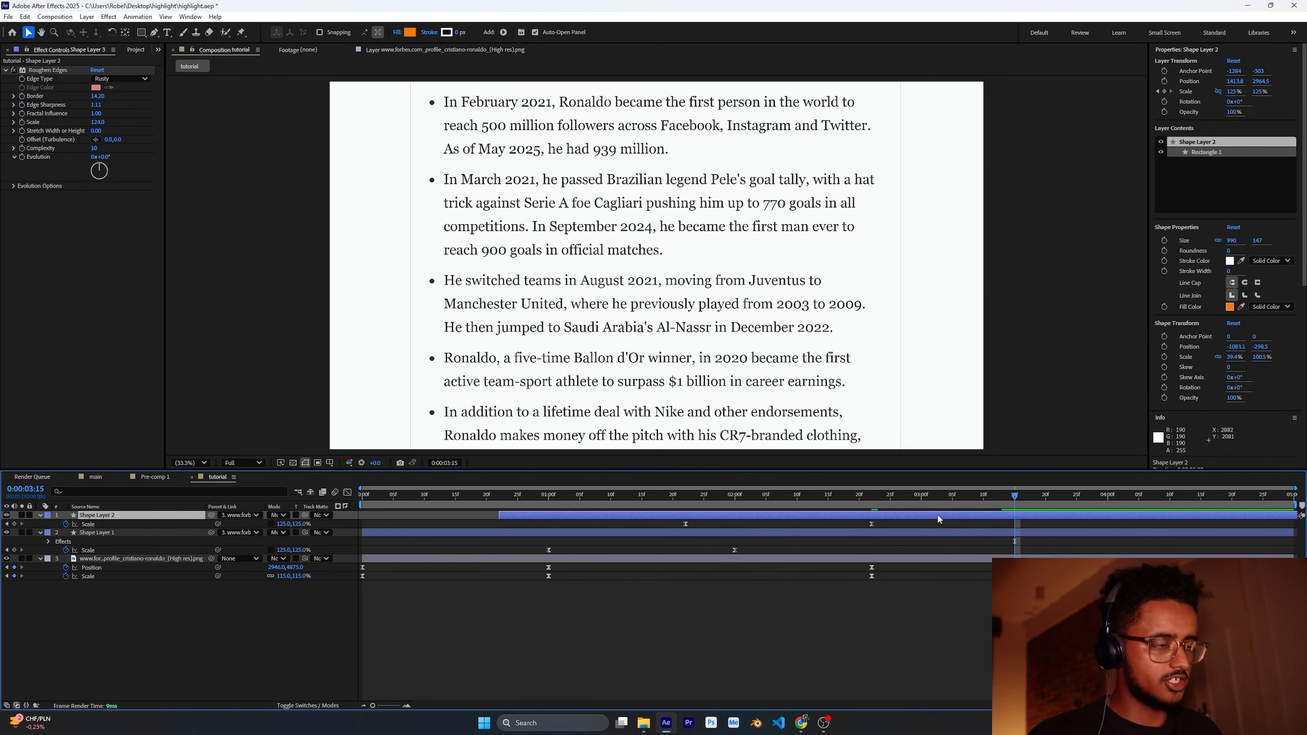
Step: Duplicate the $275M highlight layer and shift its Scale keyframes to start at about 0:00:03:15
{"action": "key", "text": "ctrl+d"}
{"action": "key", "text": "ctrl+d"}
{"action": "key", "text": "ctrl+z"}
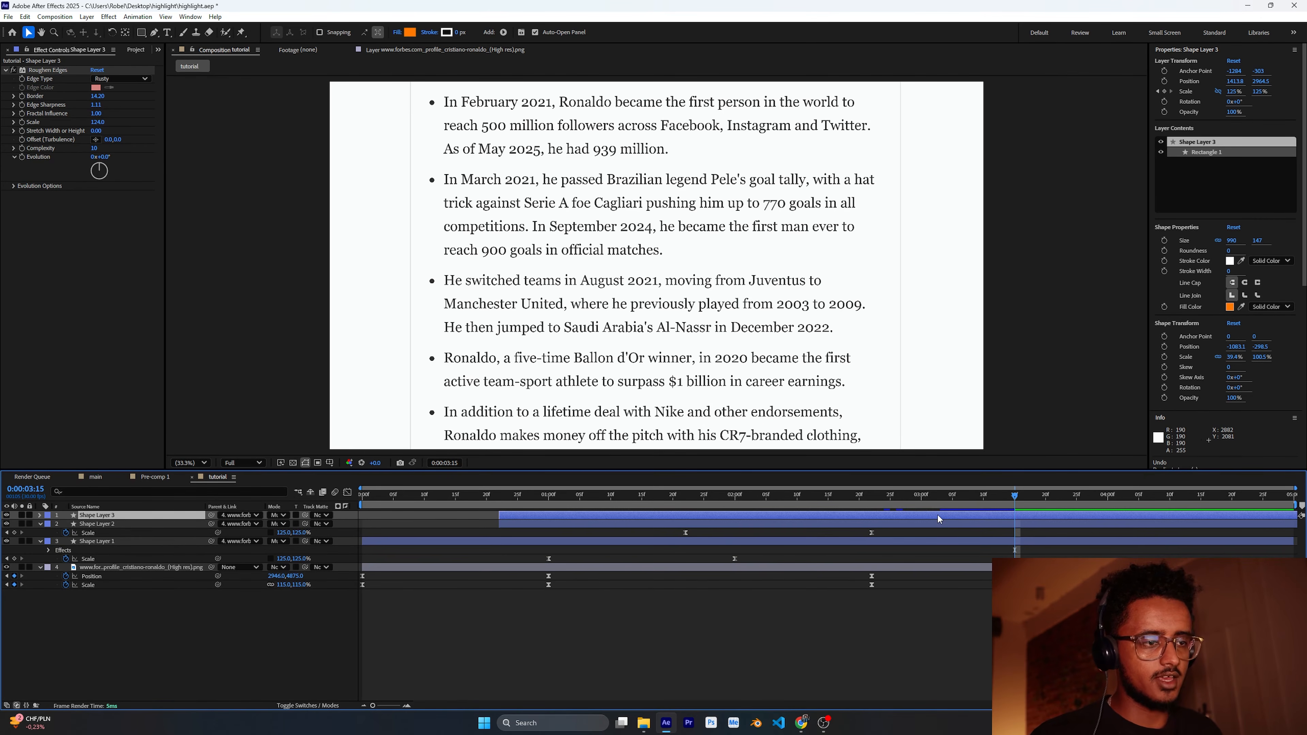
{"action": "key", "text": "u"}
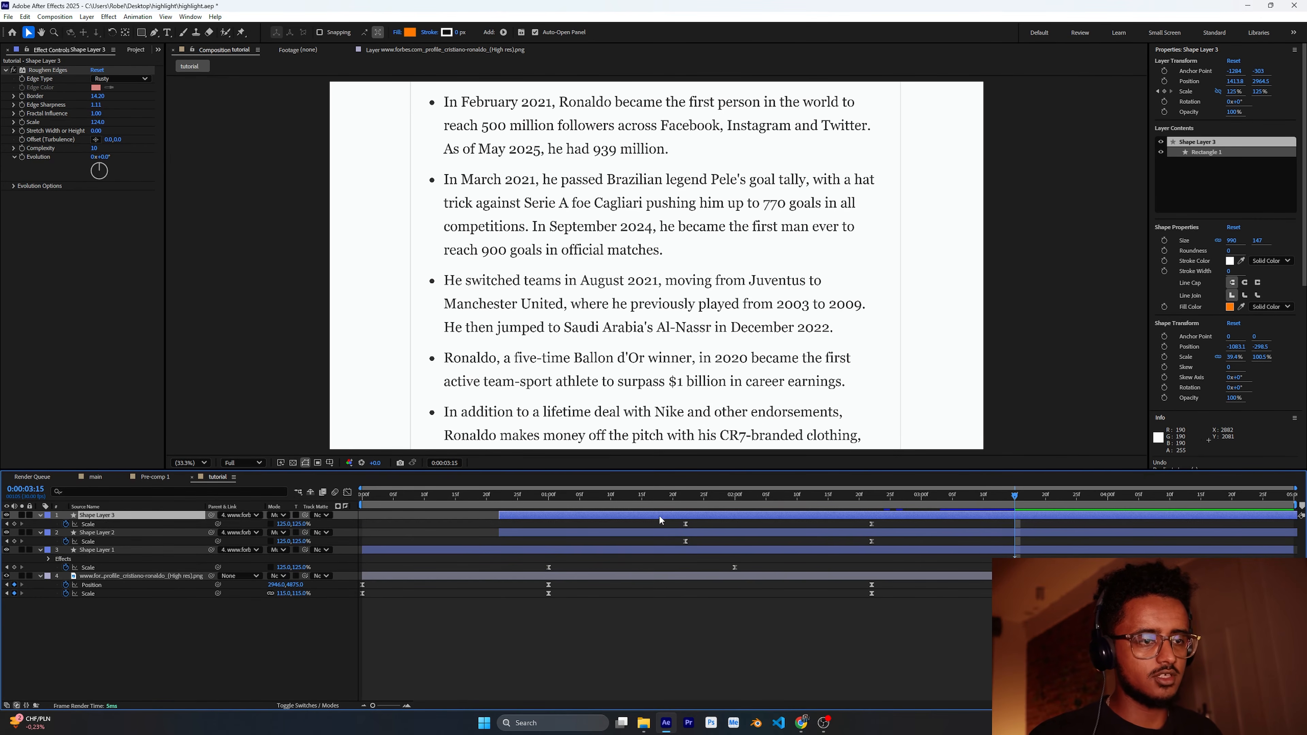
{"action": "left_click_drag", "start_coordinate": [739, 515], "coordinate": [1013, 506]}
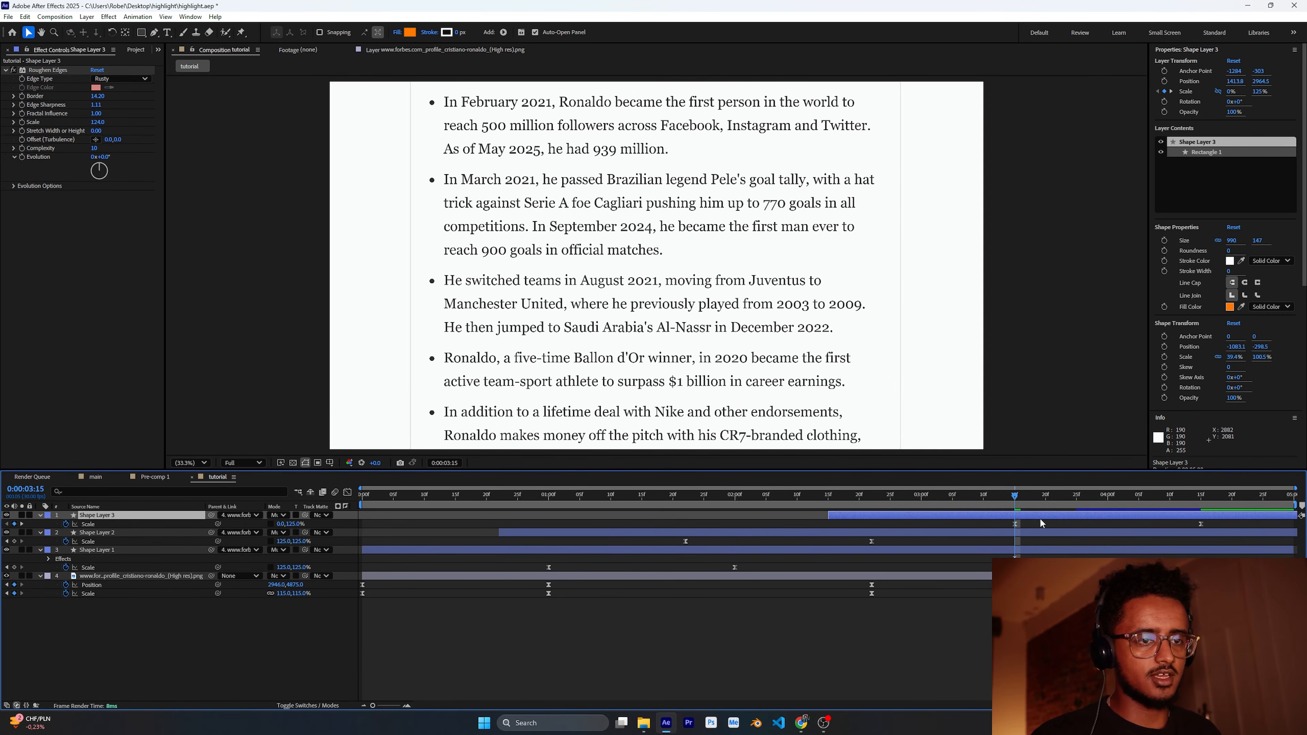
Step: Set the duplicated highlight layer's parent to None
{"action": "left_click", "coordinate": [257, 515]}
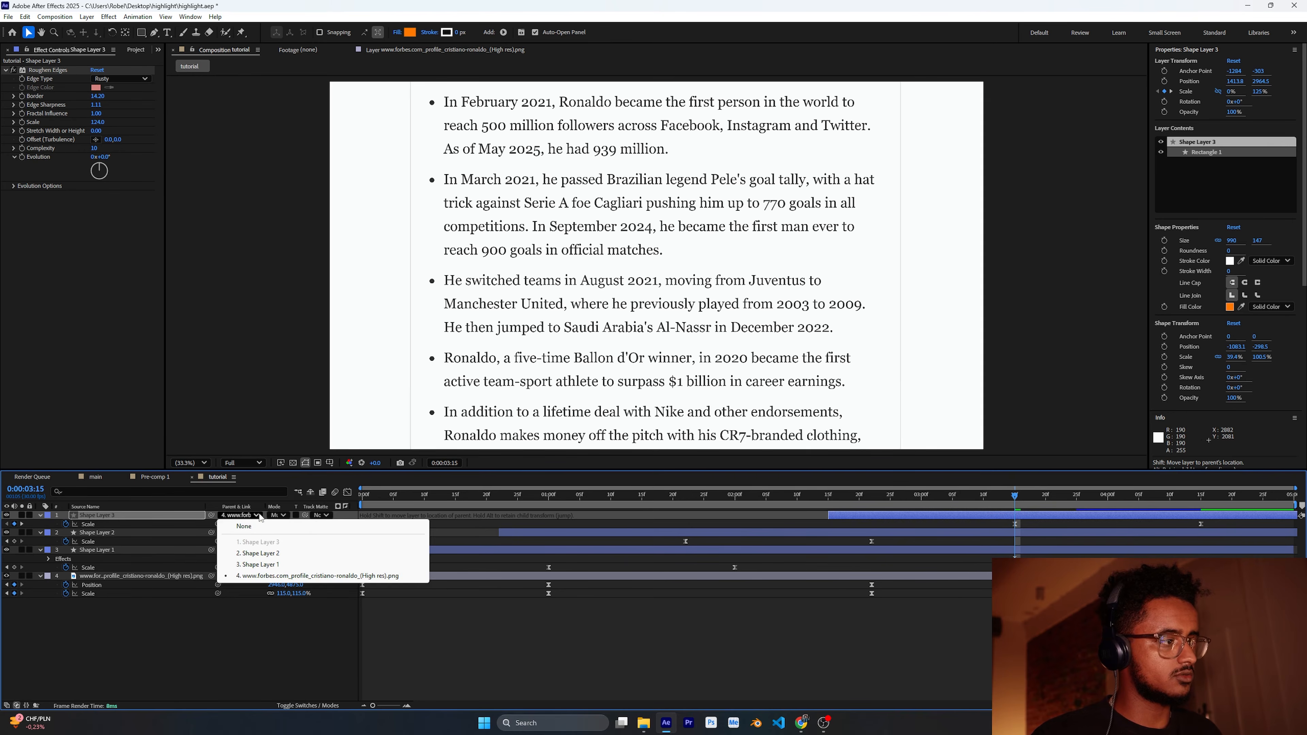
{"action": "left_click", "coordinate": [260, 515]}
{"action": "left_click", "coordinate": [254, 516]}
{"action": "left_click", "coordinate": [257, 527]}
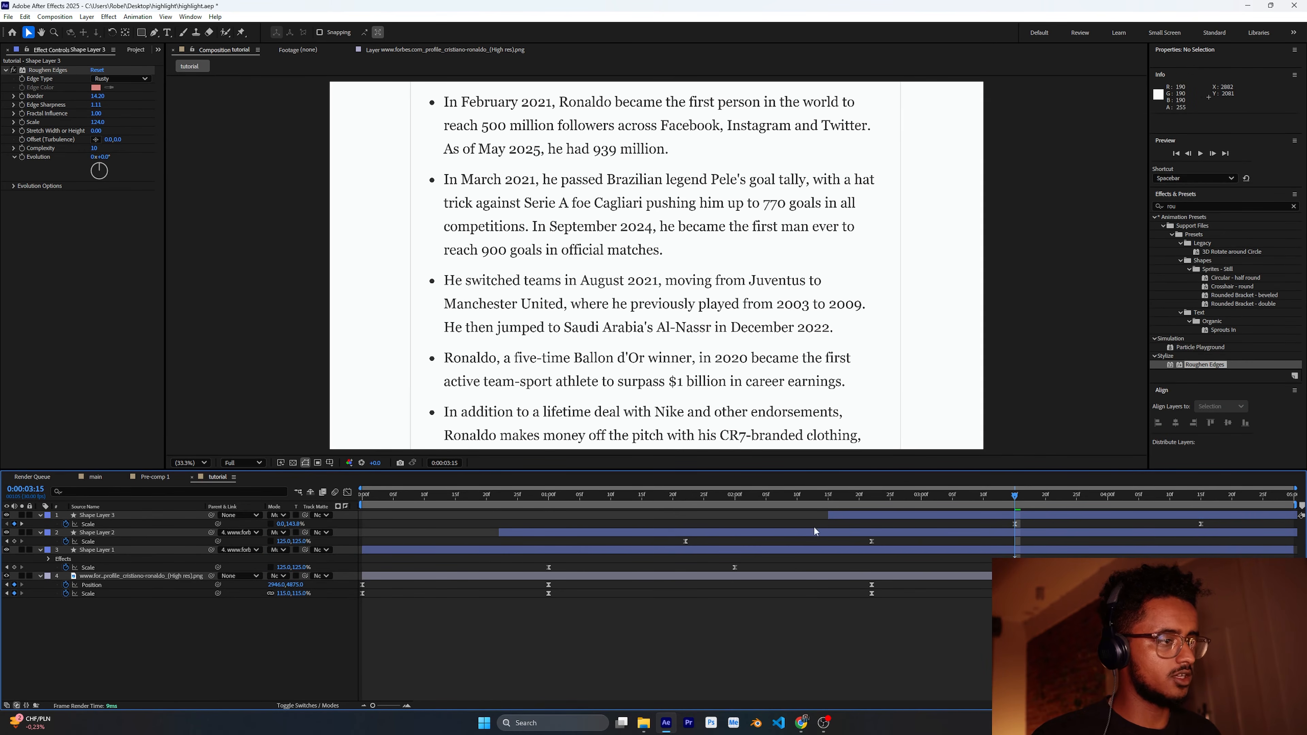
Step: At 0:00:04:20, move the duplicated highlight onto the "900 goals in official matches" line of the editor's list
{"action": "scroll", "coordinate": [692, 363], "scroll_direction": "down", "scroll_amount": 4}
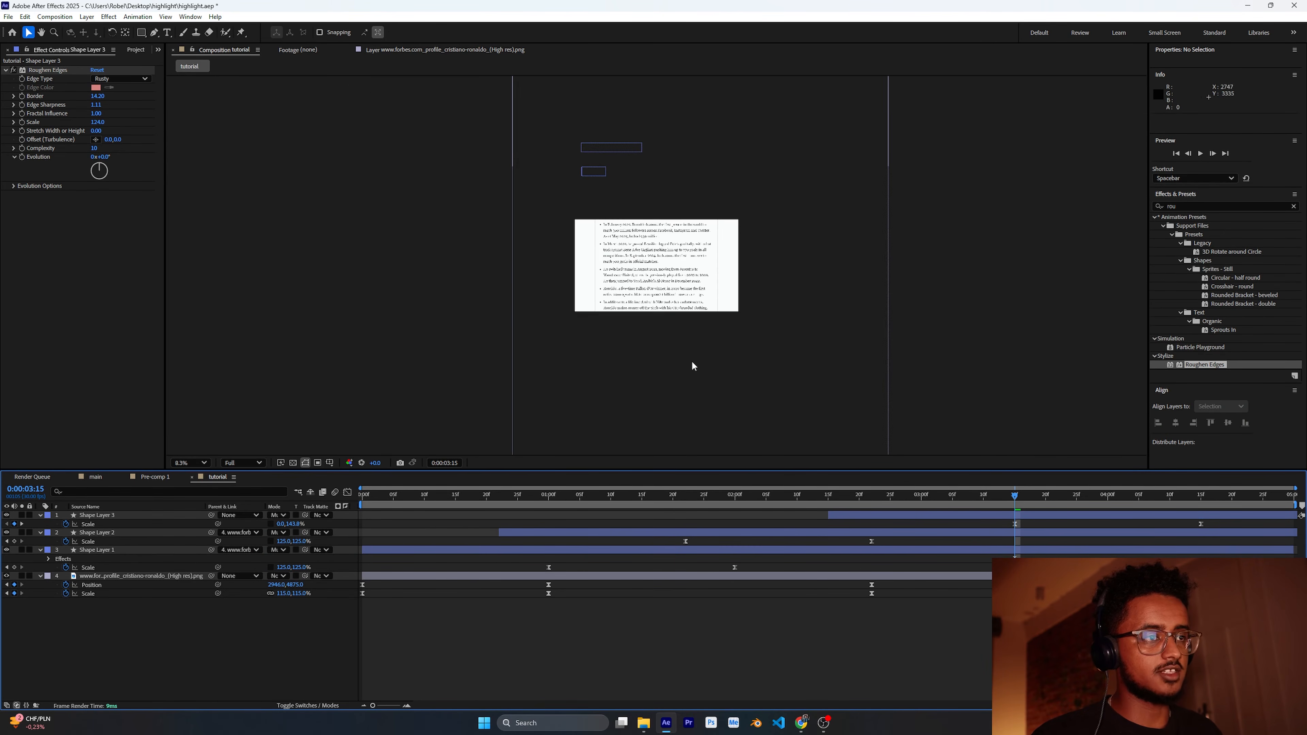
{"action": "left_click", "coordinate": [908, 516]}
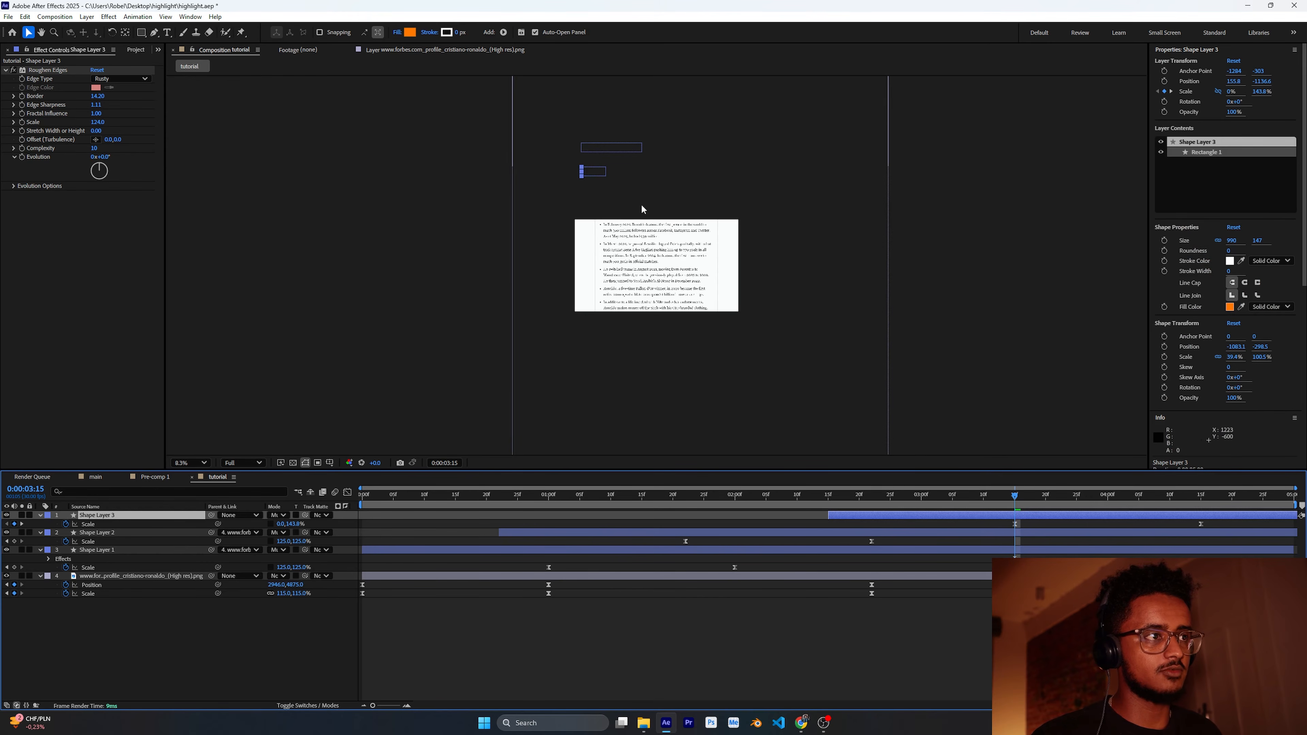
{"action": "left_click_drag", "start_coordinate": [1017, 505], "coordinate": [1147, 509]}
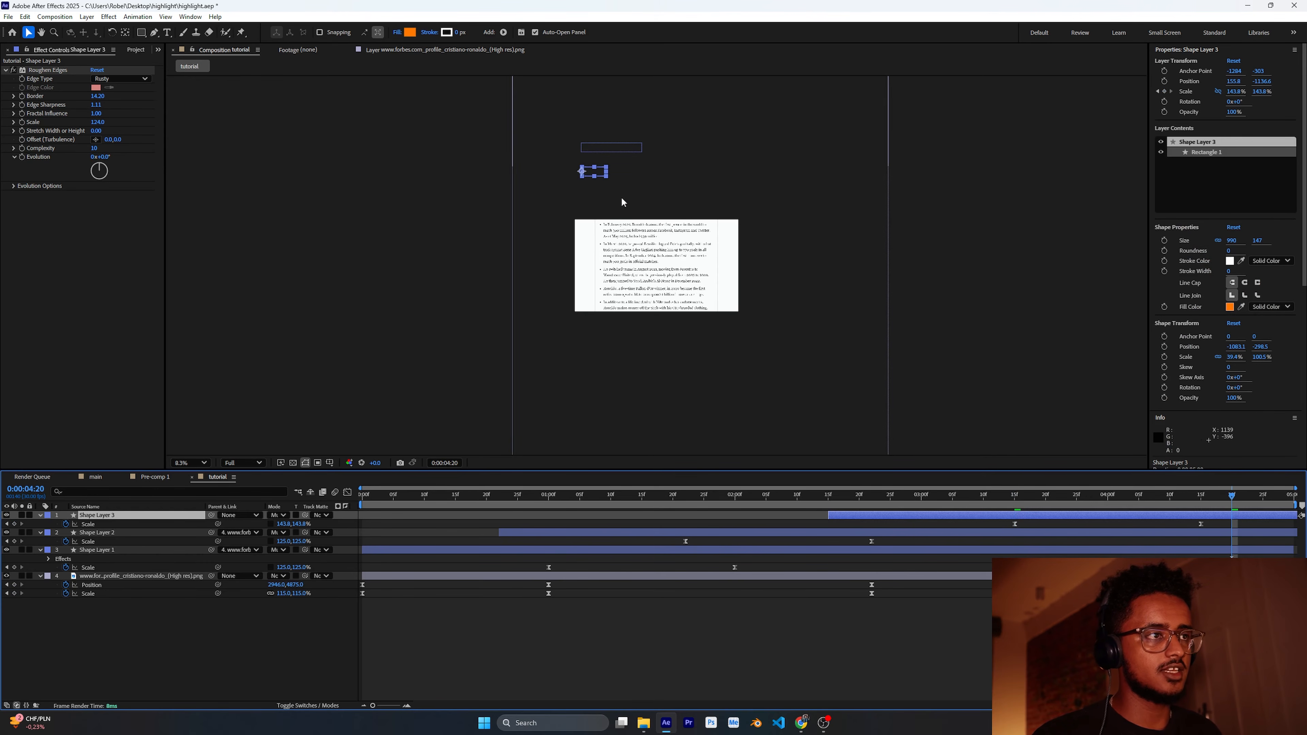
{"action": "left_click_drag", "start_coordinate": [600, 175], "coordinate": [637, 268]}
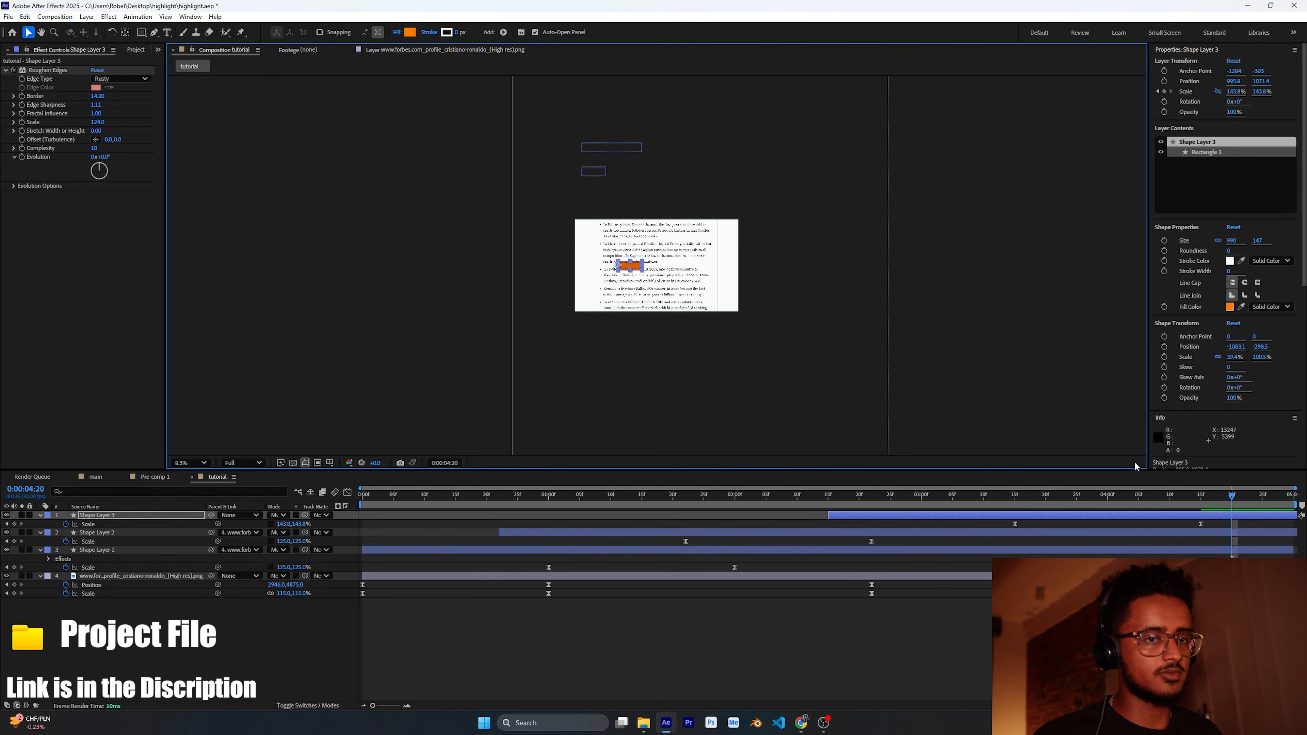
{"action": "key", "text": "period"}
{"action": "key", "text": "period"}
{"action": "key", "text": "period"}
{"action": "key", "text": "period"}
{"action": "left_click_drag", "start_coordinate": [553, 263], "coordinate": [532, 251]}
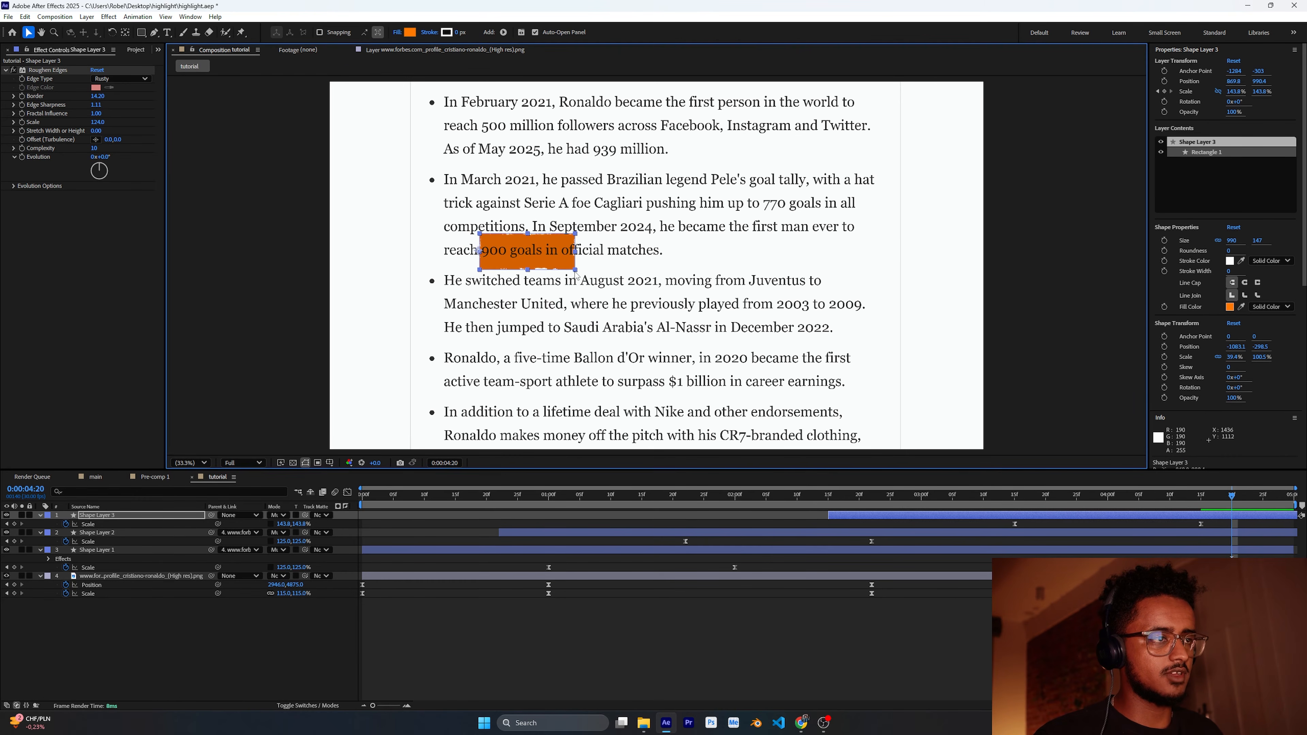
Step: Resize the highlight rectangle so it covers only "900 goals in"
{"action": "left_click", "coordinate": [559, 631]}
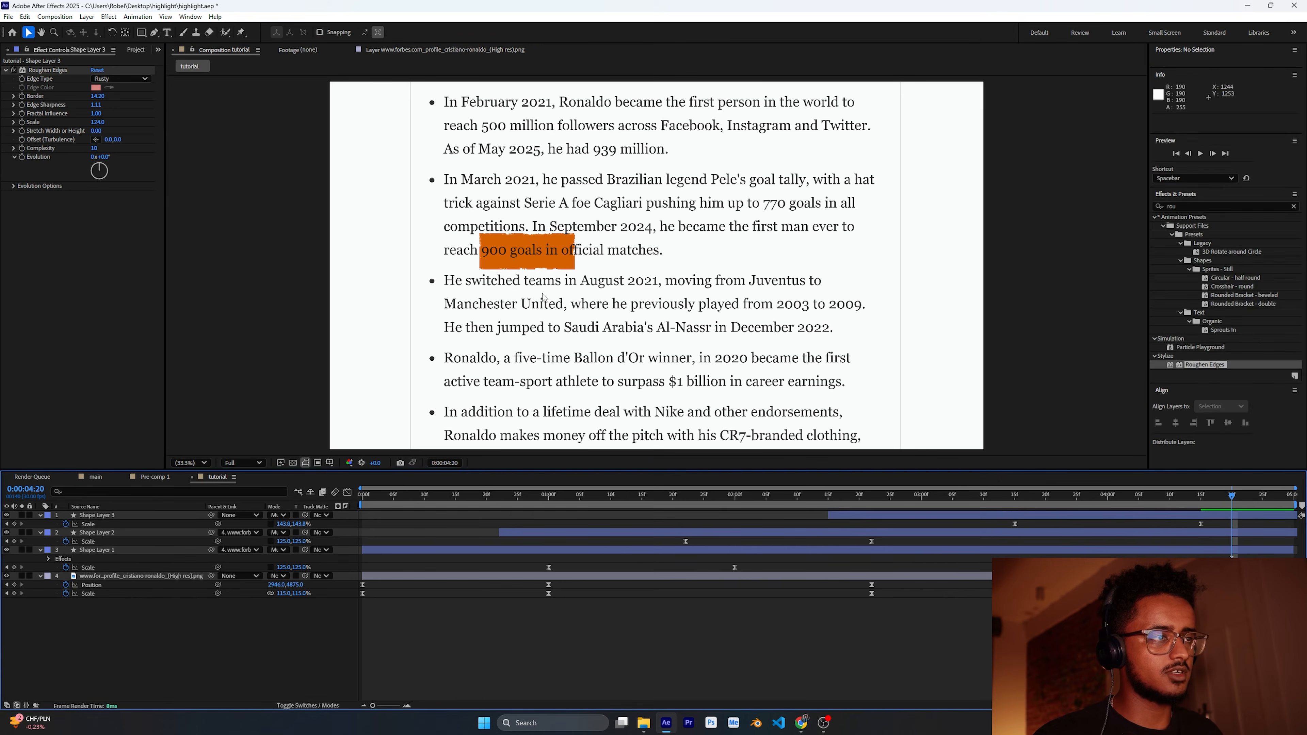
{"action": "double_click", "coordinate": [536, 253]}
{"action": "left_click_drag", "start_coordinate": [576, 270], "coordinate": [566, 261]}
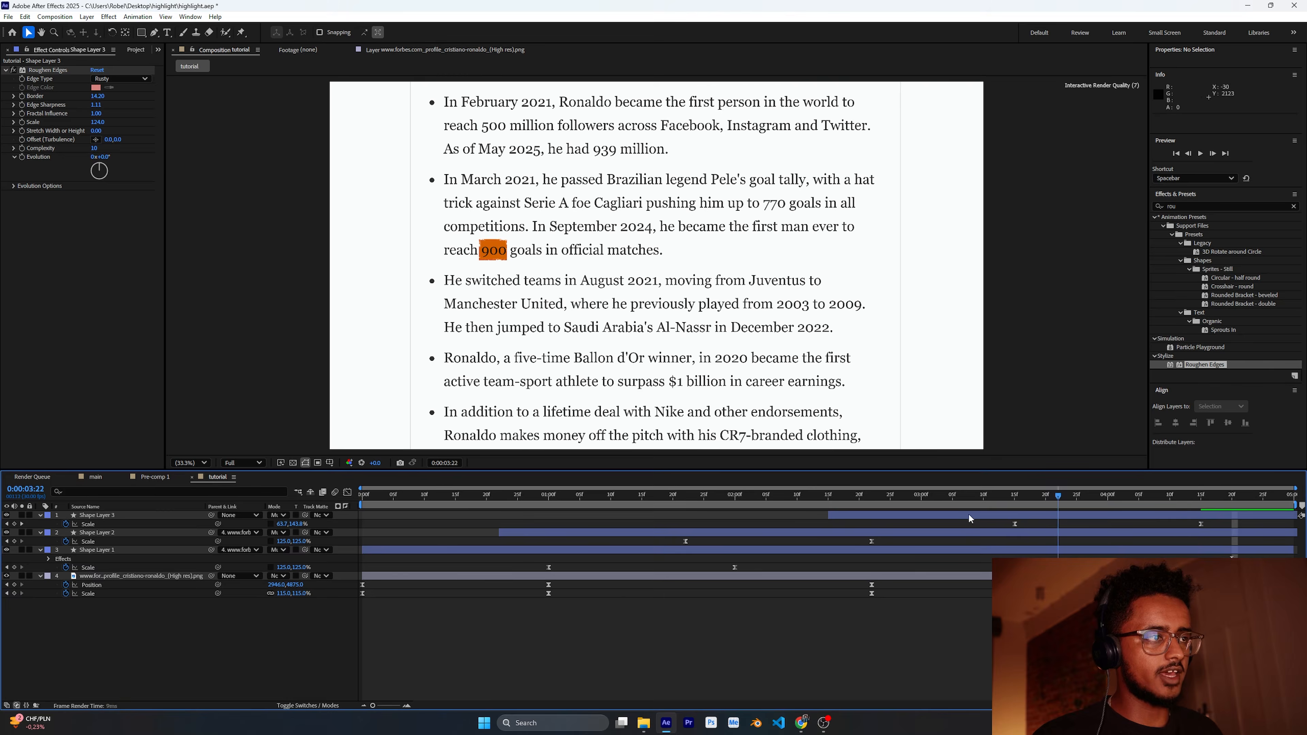
Step: Preview the animation from the start and scrub to about 0:00:02:24
{"action": "left_click_drag", "start_coordinate": [971, 516], "coordinate": [1206, 551]}
{"action": "key", "text": "Home"}
{"action": "left_click", "coordinate": [1200, 154]}
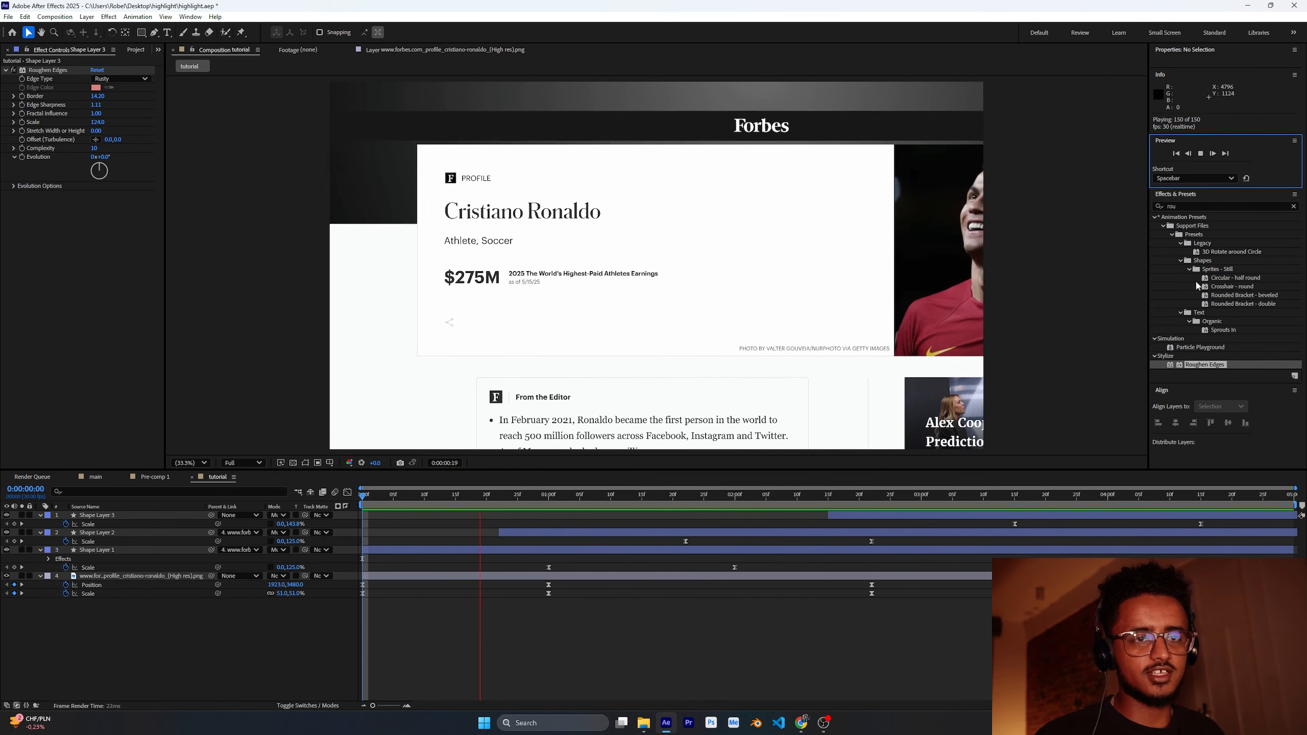
{"action": "left_click", "coordinate": [868, 495]}
{"action": "left_click_drag", "start_coordinate": [871, 496], "coordinate": [883, 526]}
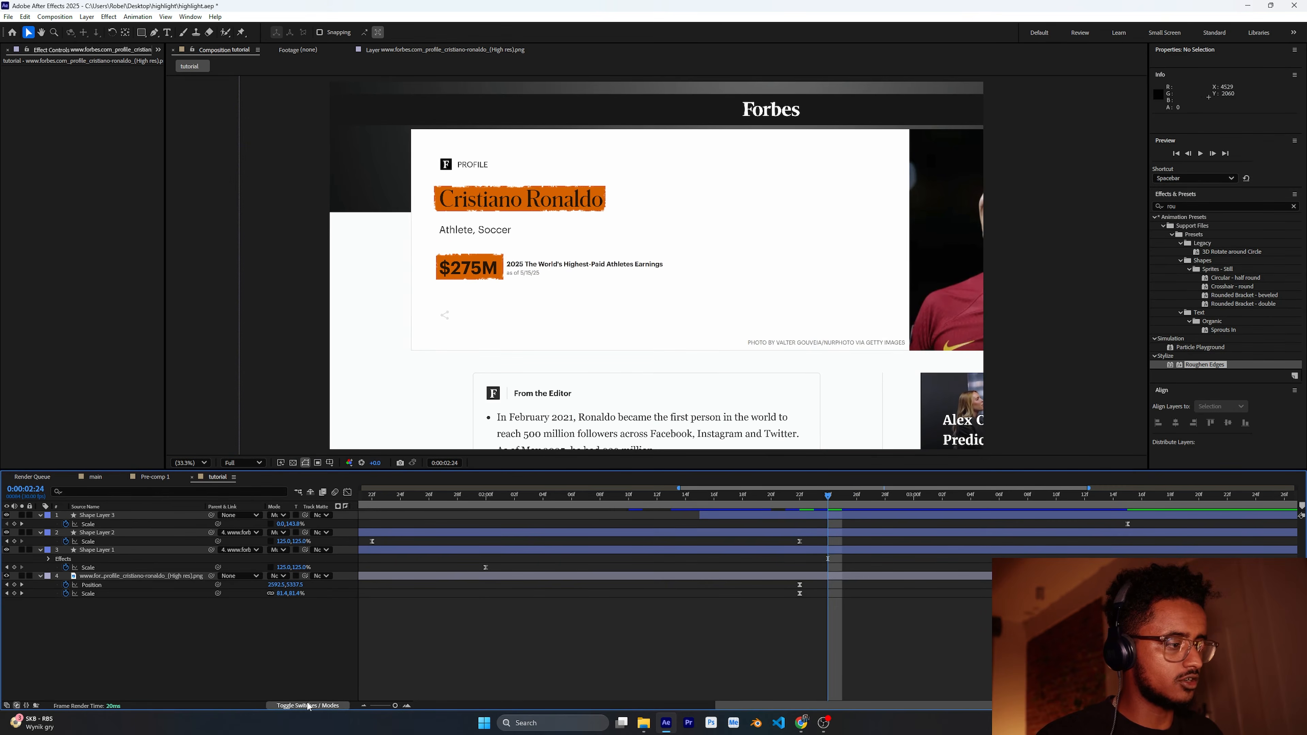
Step: Enable motion blur for all layers and replay the animation from the start
{"action": "left_click", "coordinate": [307, 706]}
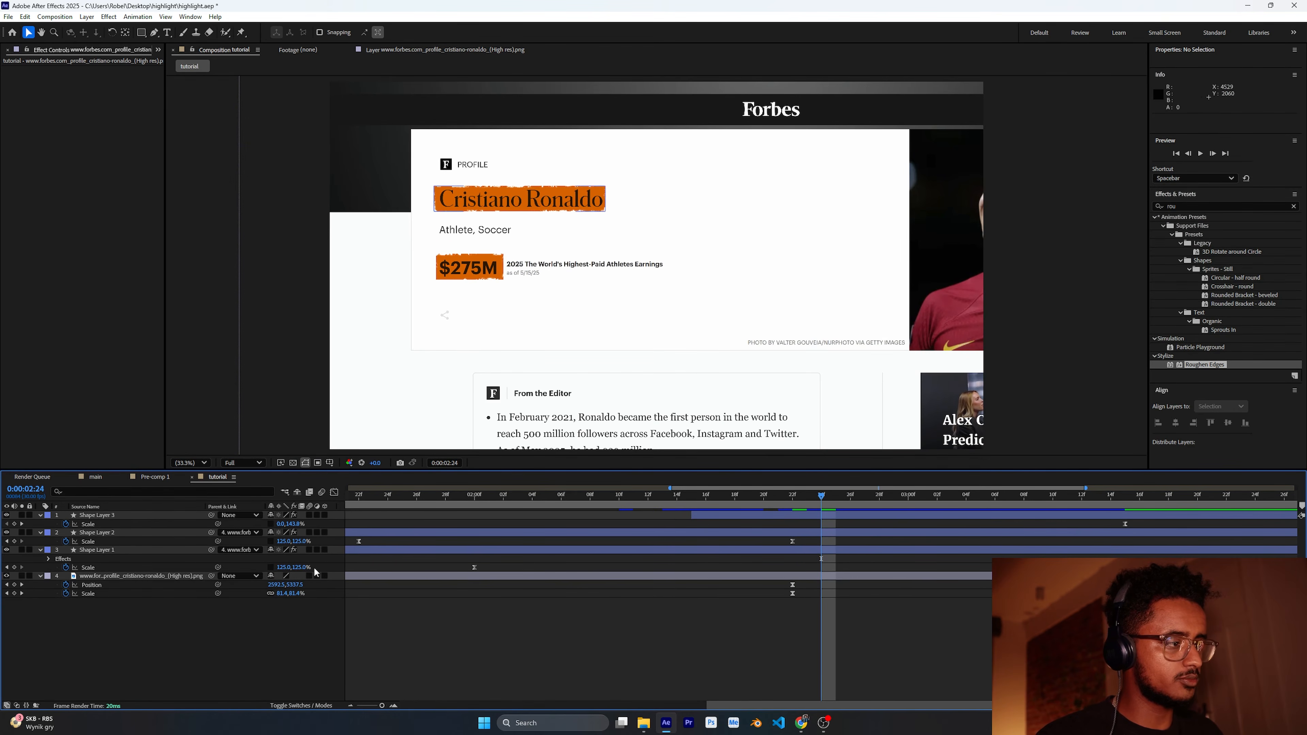
{"action": "left_click_drag", "start_coordinate": [308, 576], "coordinate": [309, 515]}
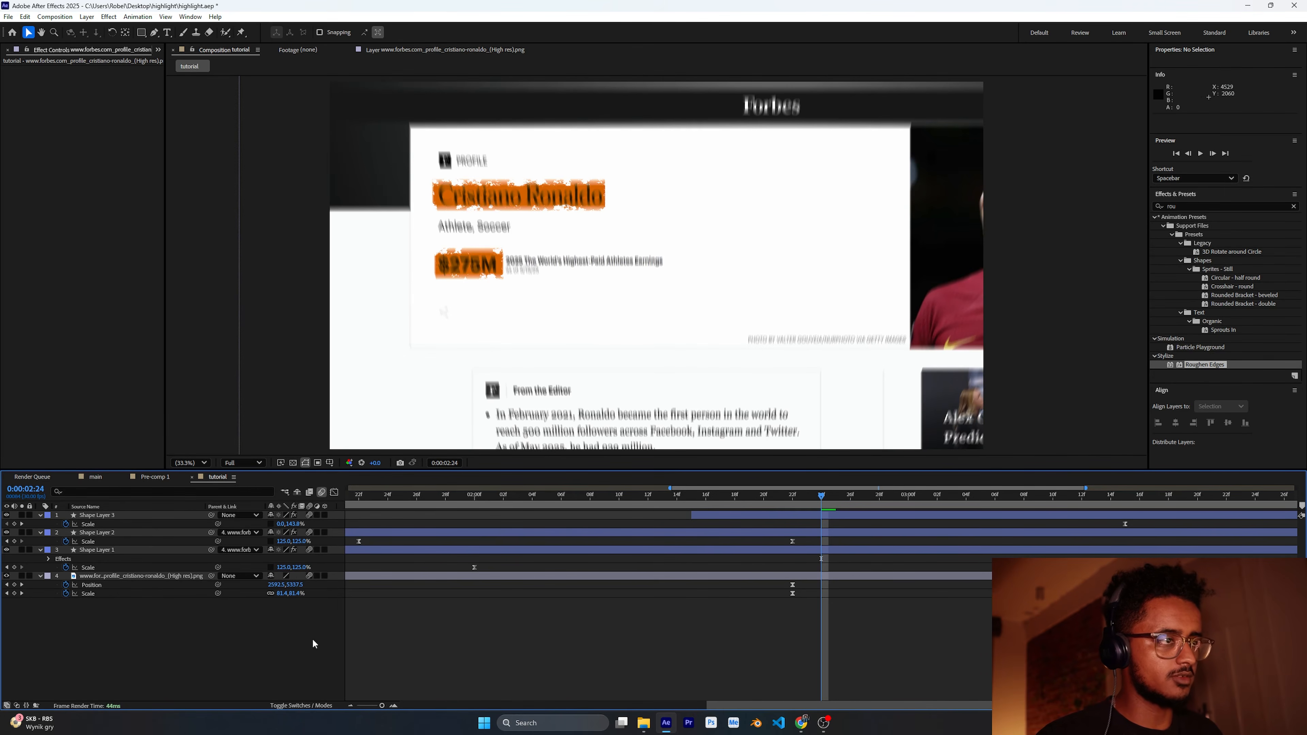
{"action": "left_click_drag", "start_coordinate": [827, 488], "coordinate": [265, 500]}
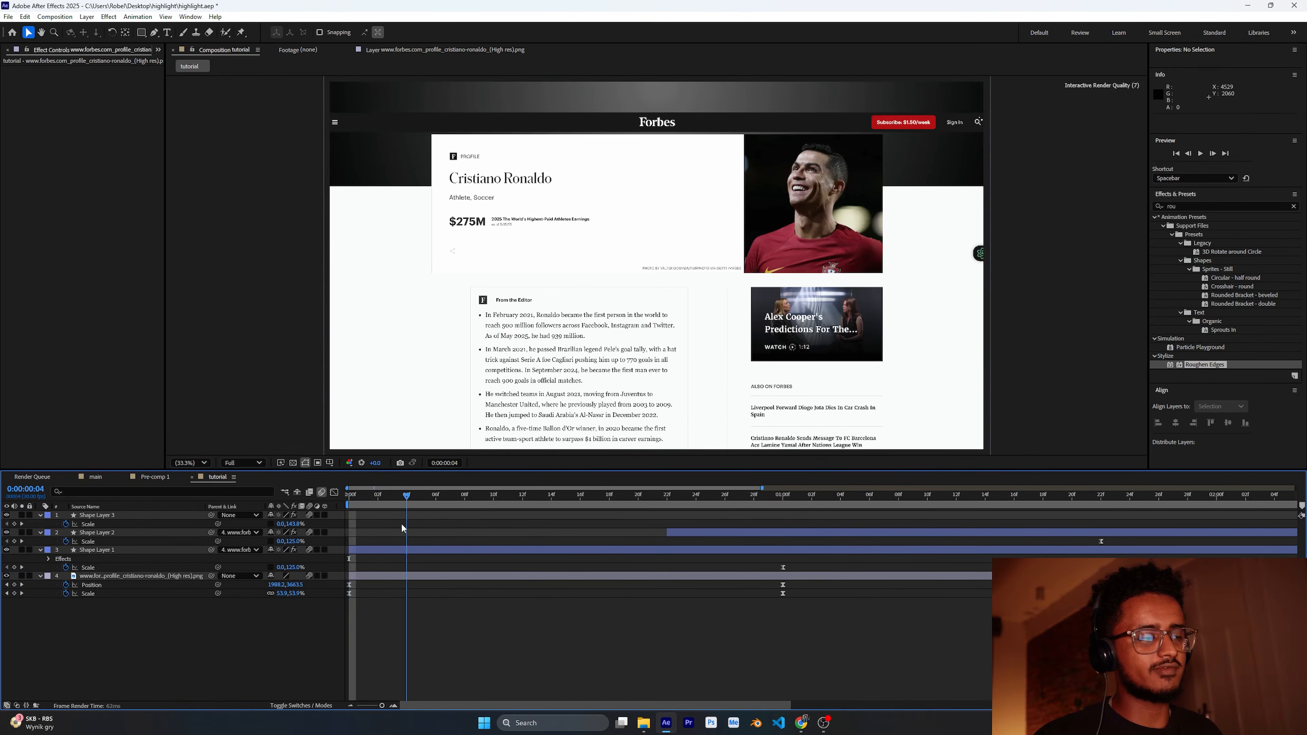
{"action": "scroll", "coordinate": [577, 573], "scroll_direction": "down", "scroll_amount": 3}
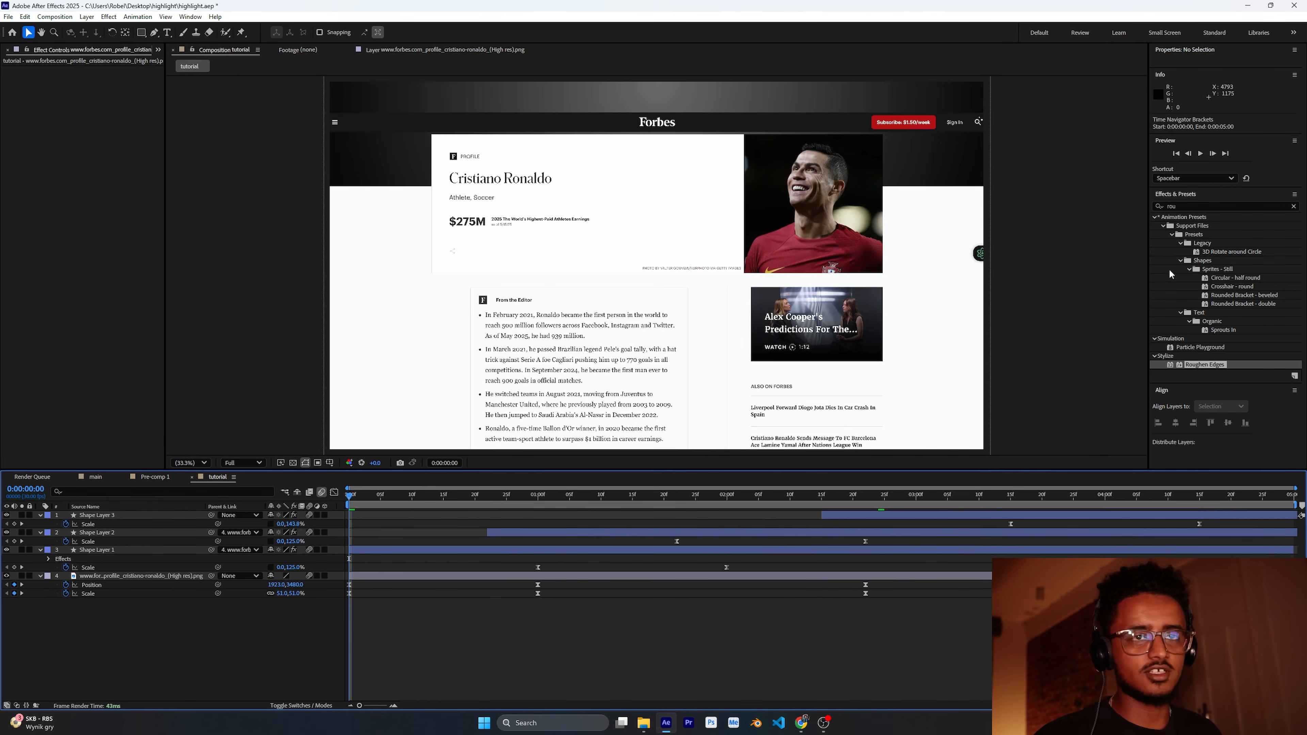
{"action": "left_click", "coordinate": [1200, 154]}
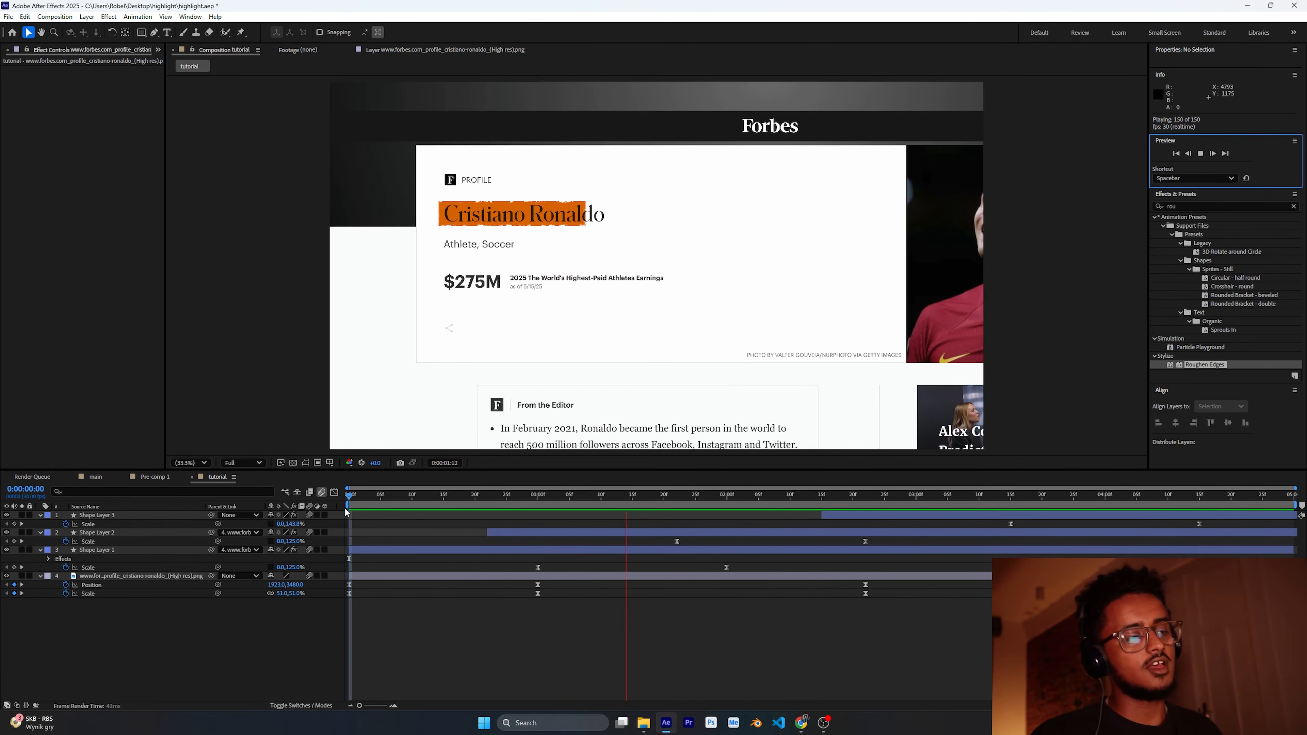